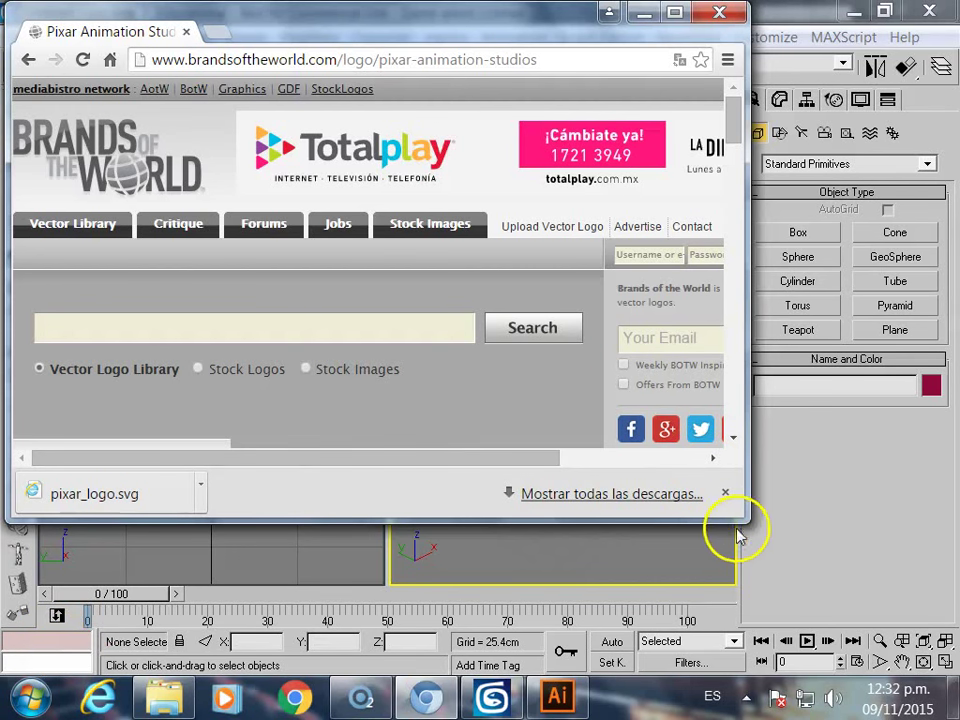
- Enlarge Chrome, scroll through the Brands of the World Pixar logo page, then close the browser
drag(742, 521, 927, 632)
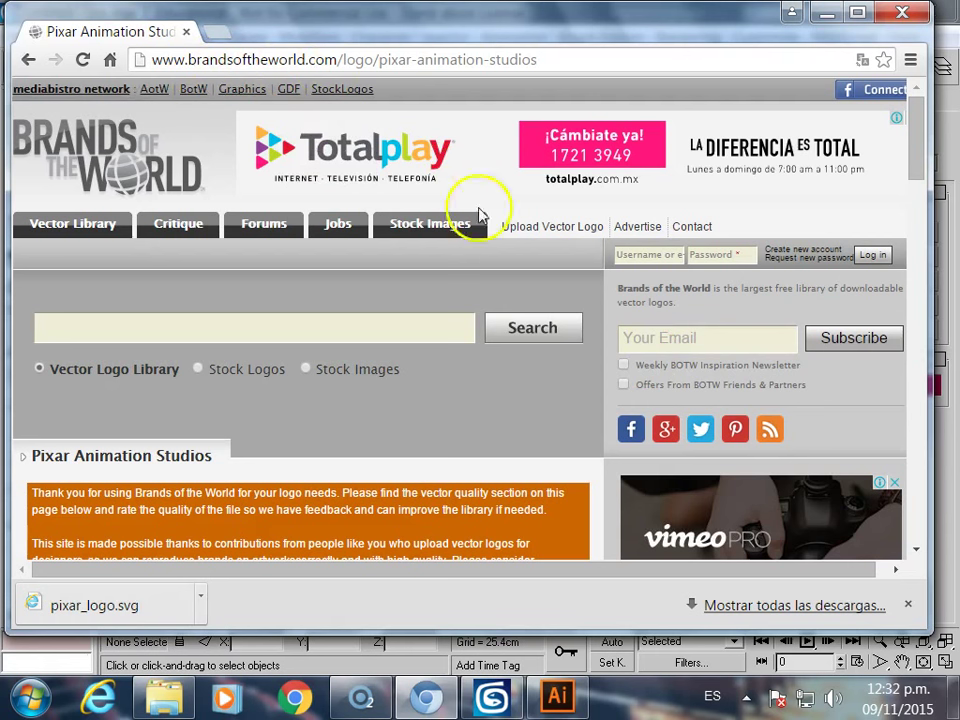
scroll(447, 453, down, 7)
scroll(447, 430, up, 4)
scroll(447, 430, down, 6)
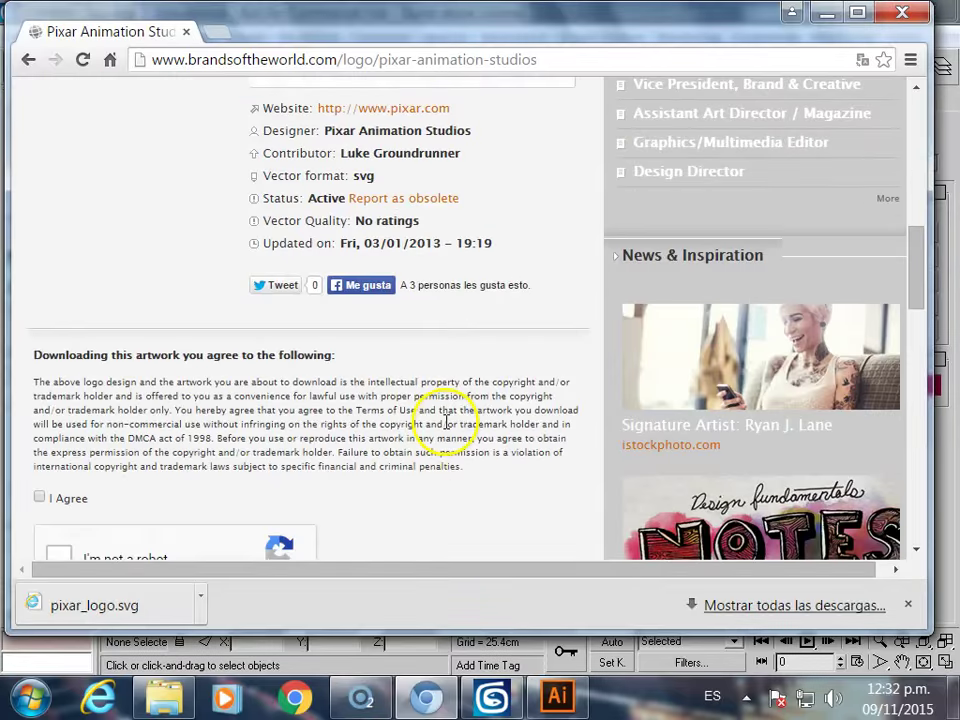
scroll(447, 430, down, 4)
scroll(300, 300, down, 5)
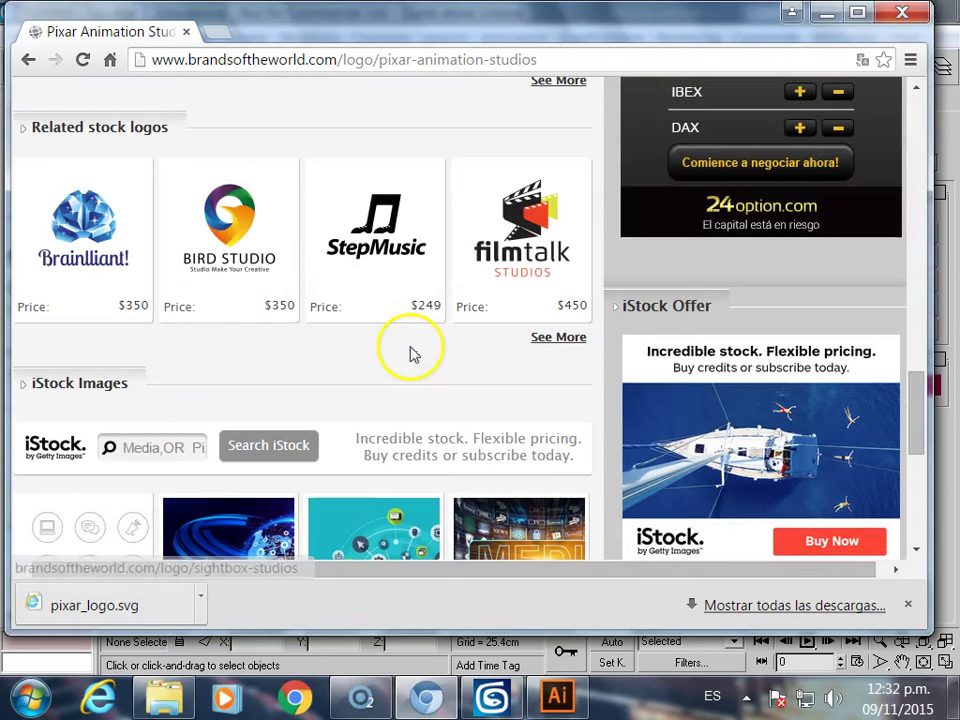
click(902, 12)
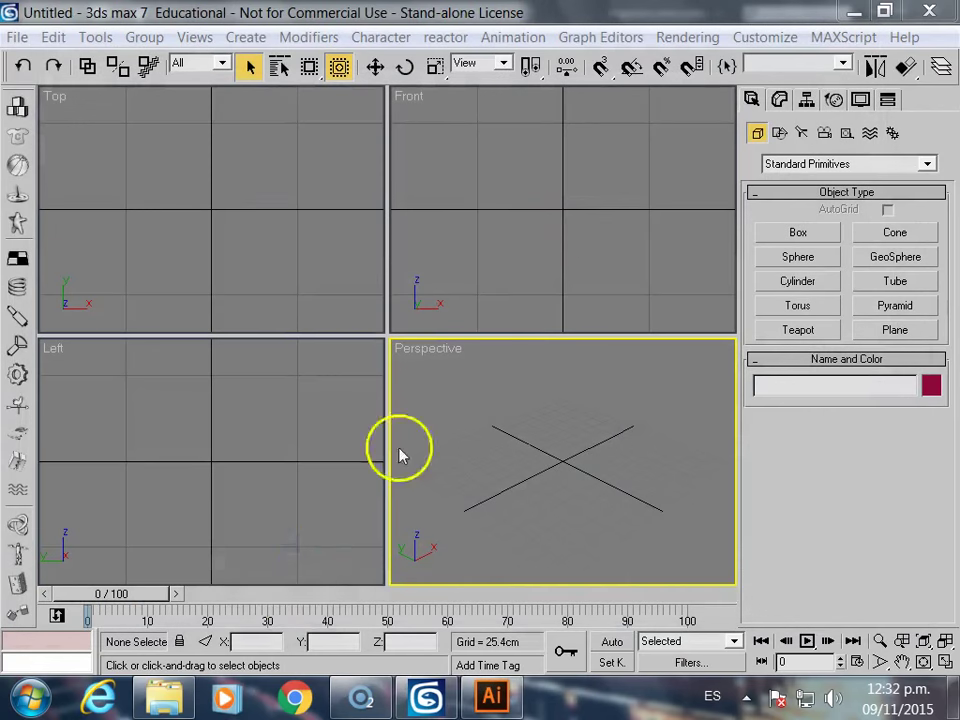
- Bring pixar_logo.svg forward, select the logo, and zoom and pan until it spans the canvas
click(500, 695)
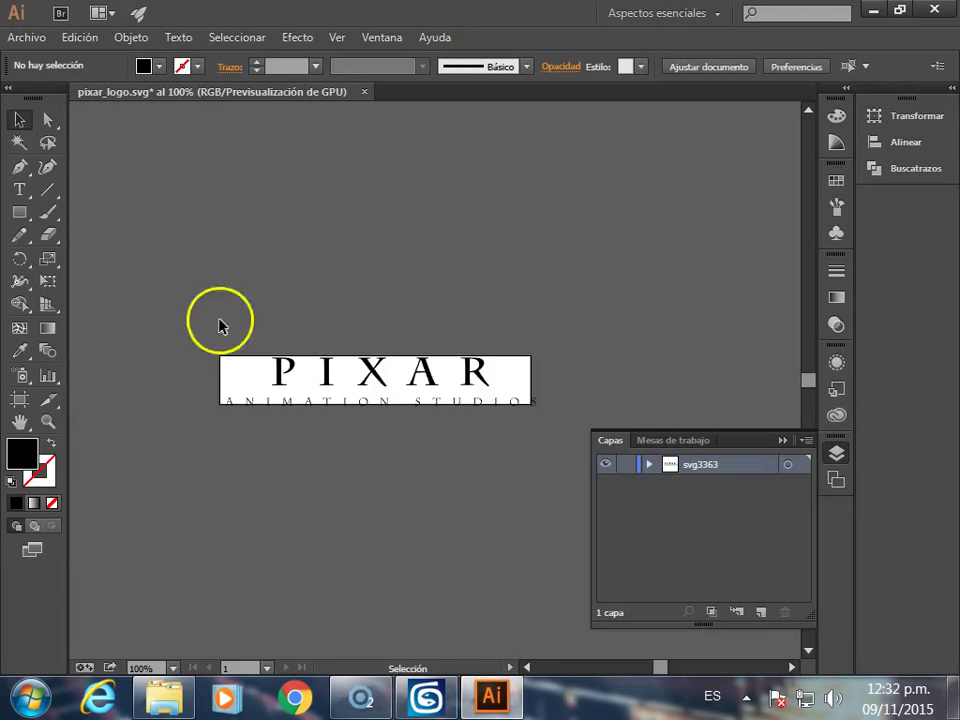
drag(369, 490, 634, 519)
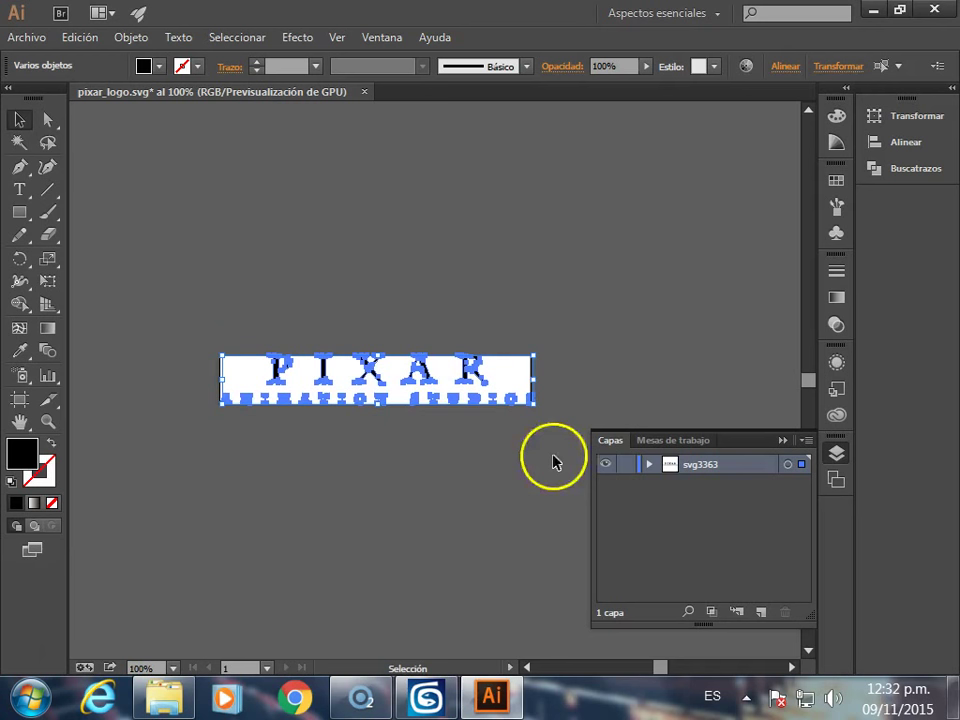
click(47, 421)
mouse_move(186, 326)
mouse_down()
mouse_move(566, 480)
mouse_move(377, 340)
mouse_up()
alt+click(377, 340)
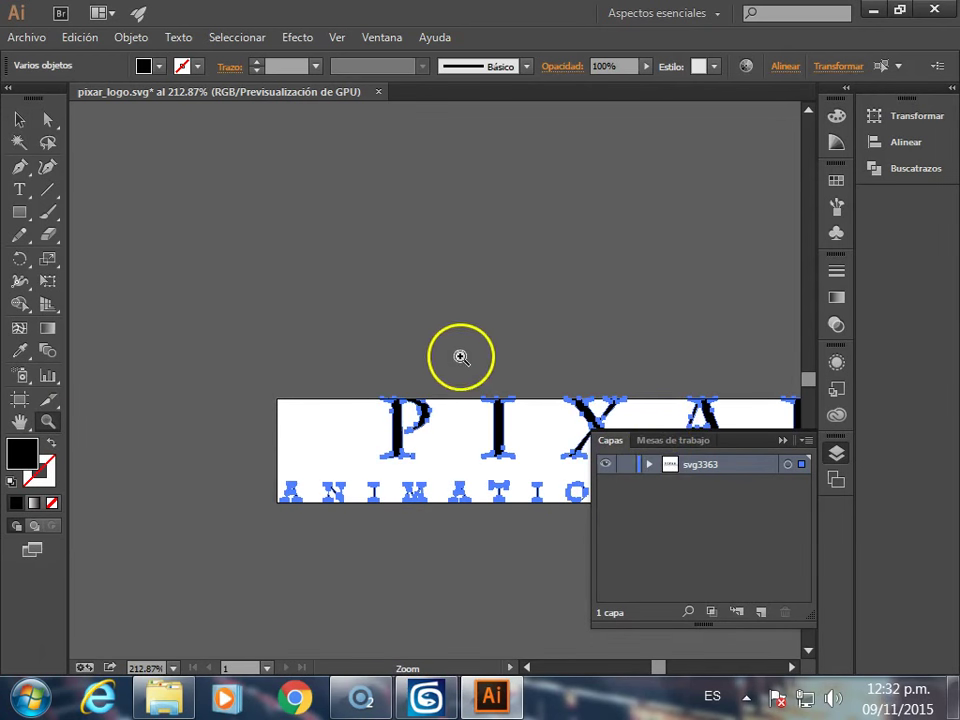
drag(481, 253, 347, 167)
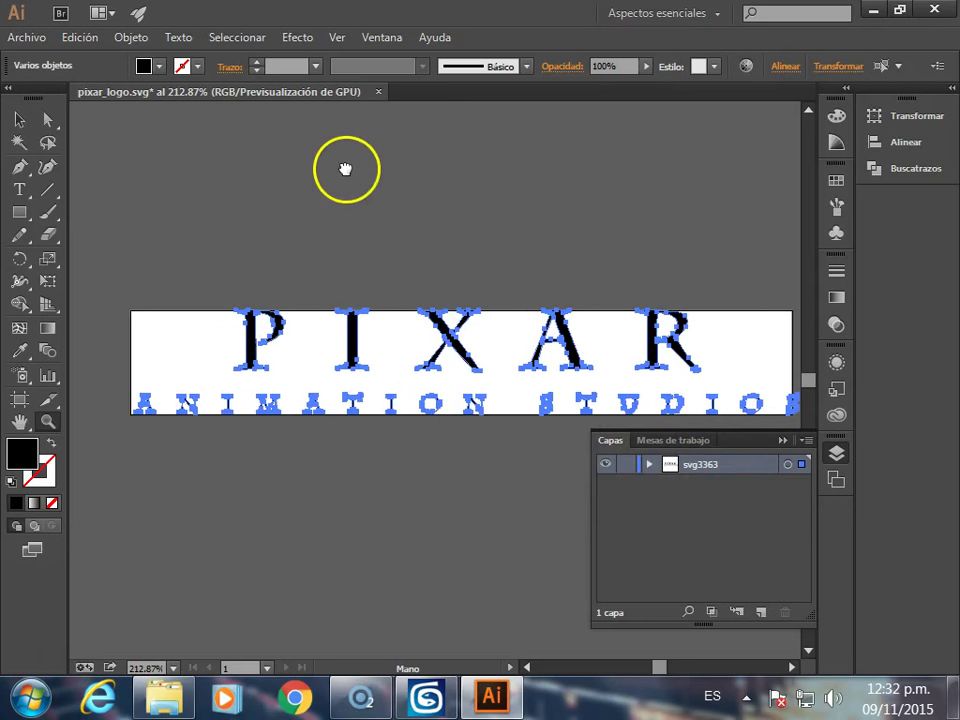
- Deselect the logo and pick the Eraser tool
click(22, 120)
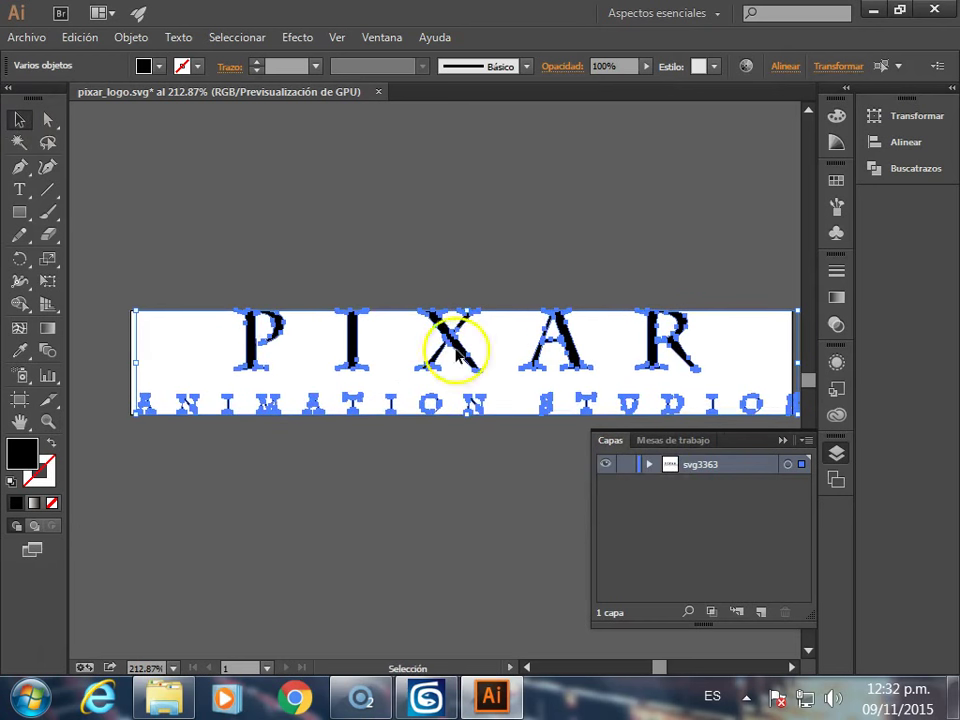
click(290, 365)
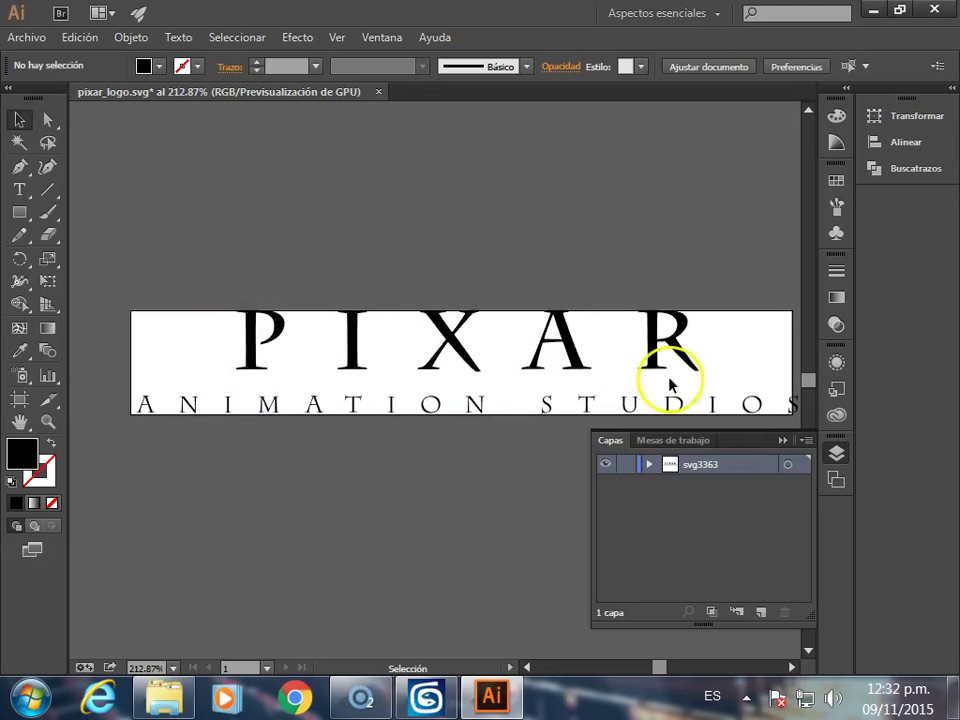
click(48, 234)
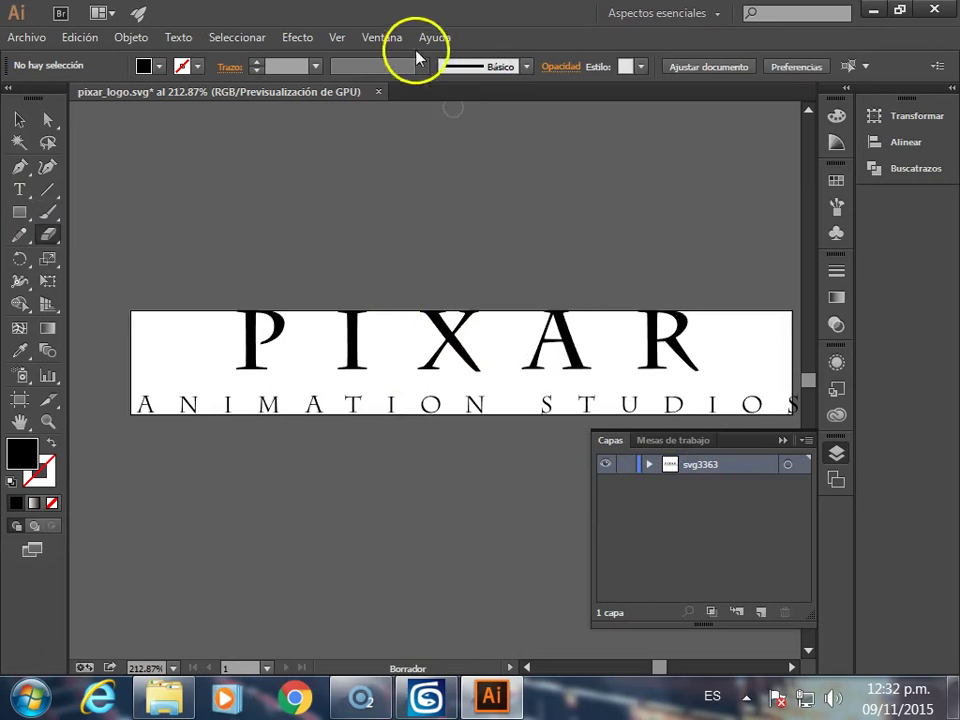
- Show the Pathfinder (Buscatrazos) panel and apply Exclude to the letter A's paths
click(381, 40)
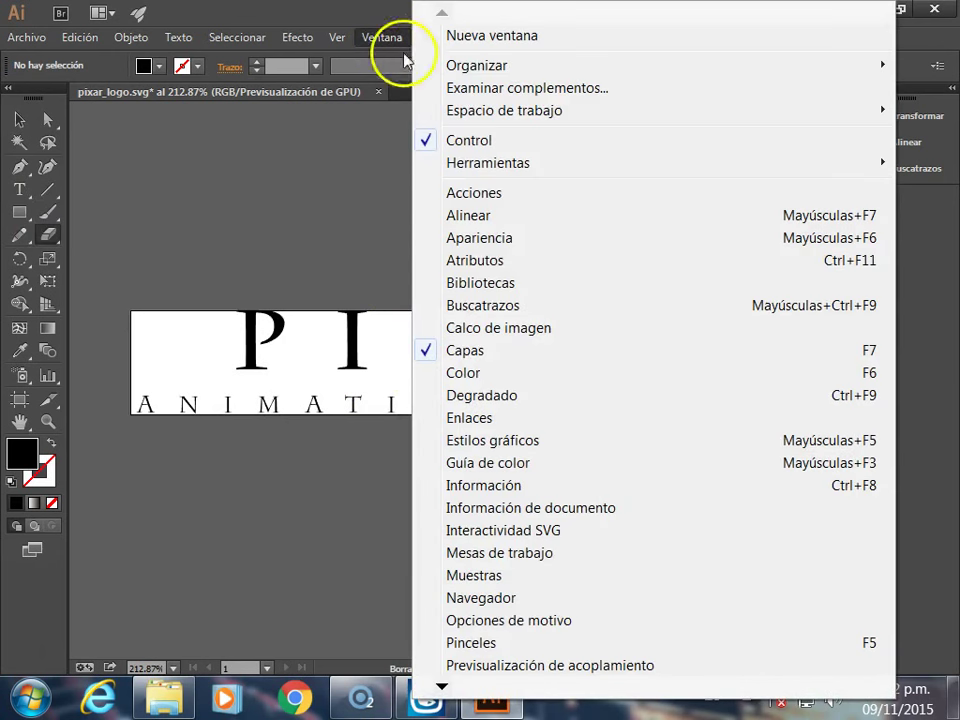
click(491, 306)
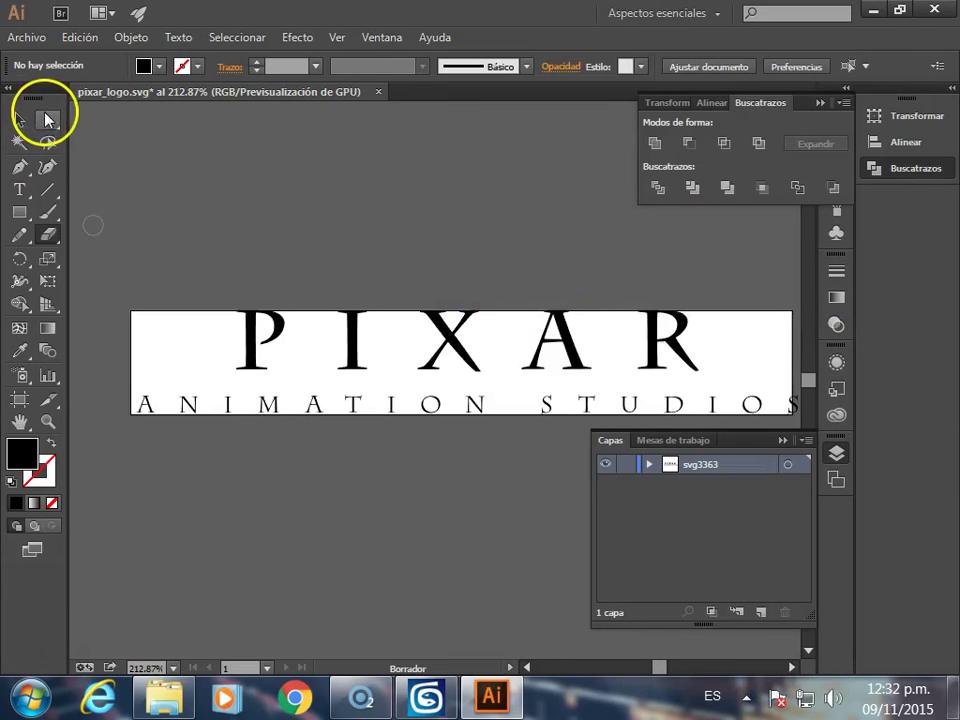
click(47, 119)
drag(523, 287, 609, 392)
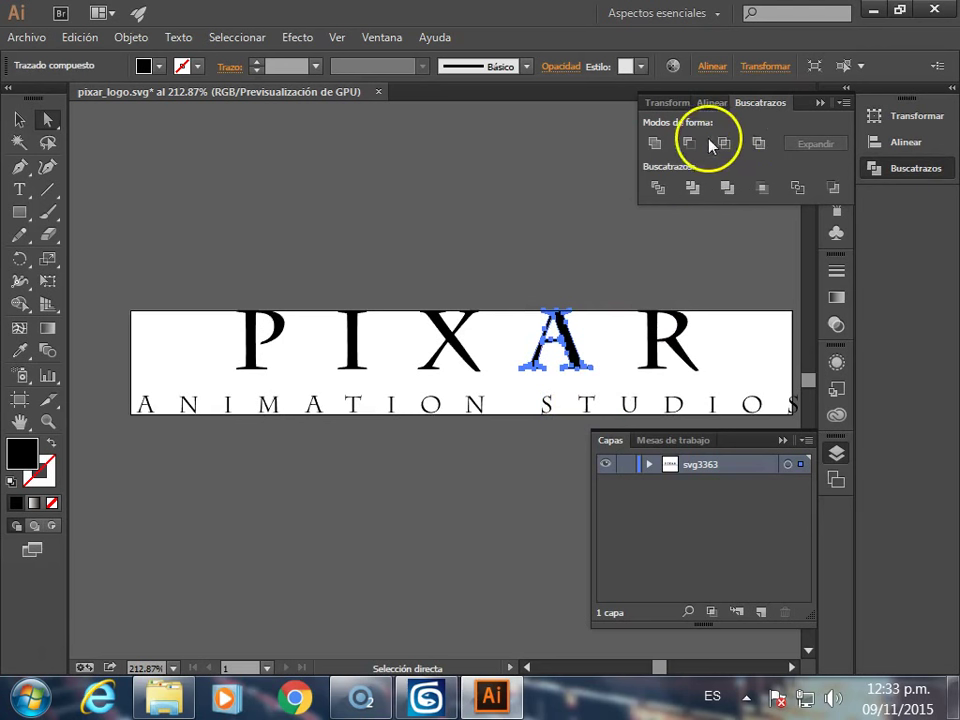
click(761, 146)
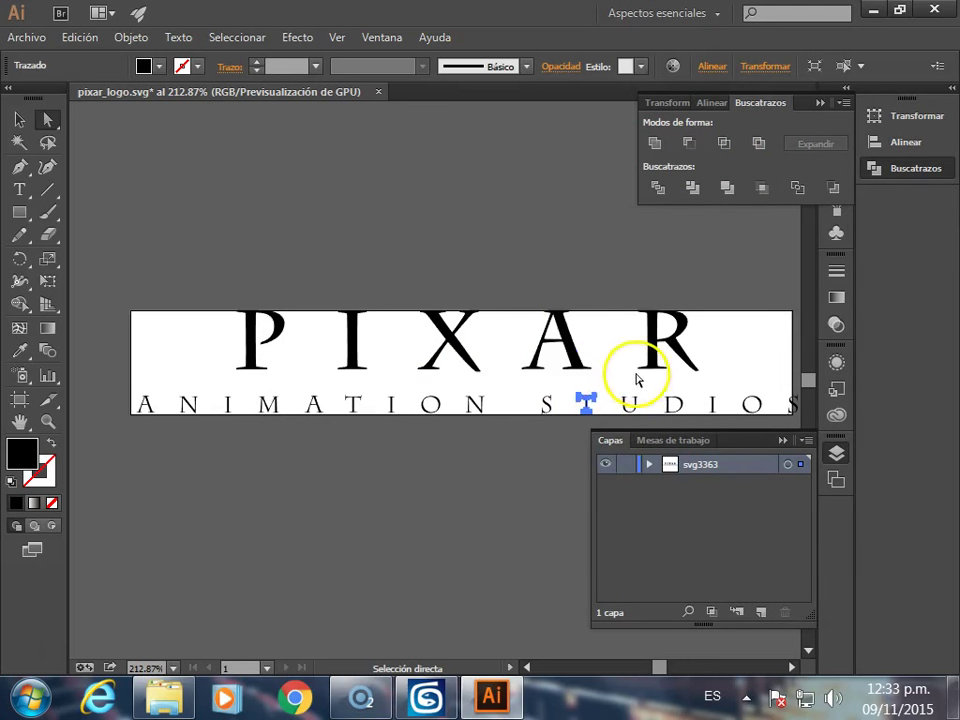
click(636, 380)
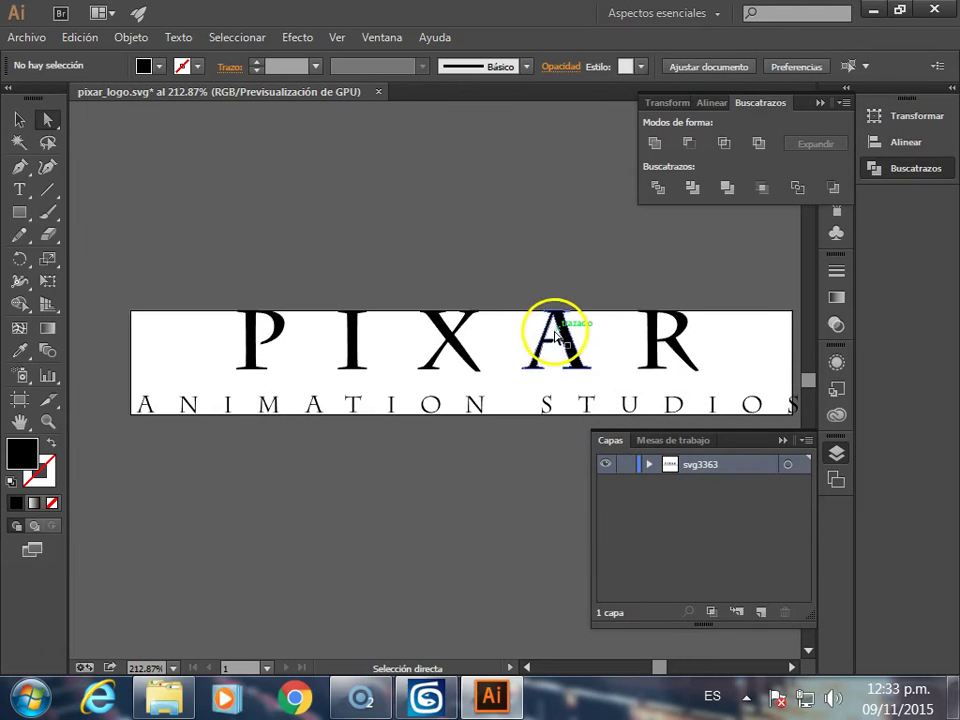
click(38, 37)
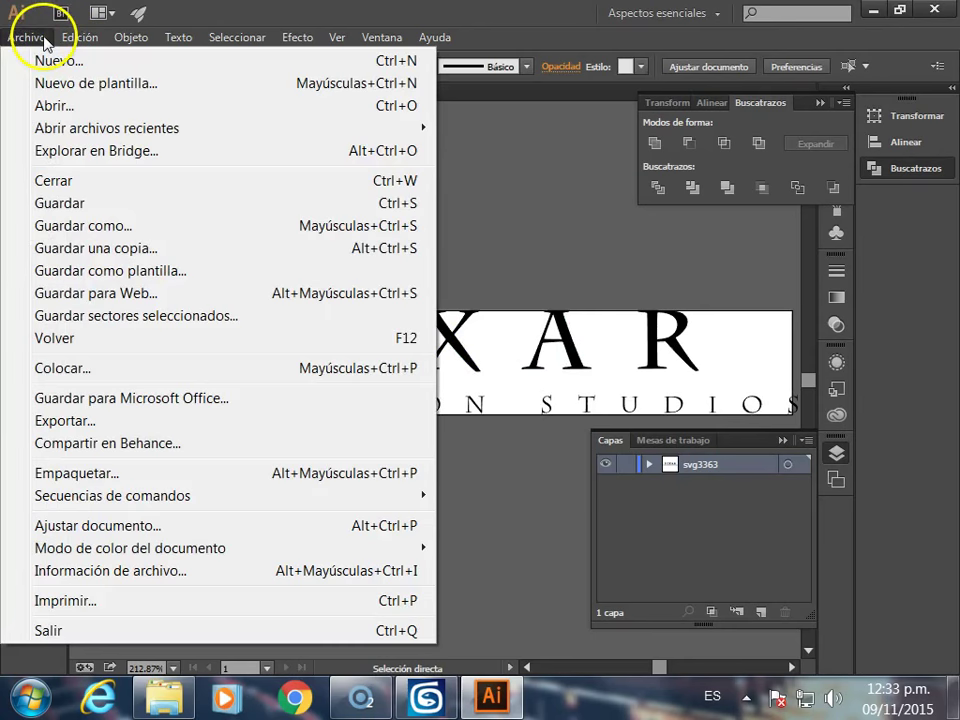
- Save the document as logo in Adobe Illustrator (*.AI) format
click(83, 226)
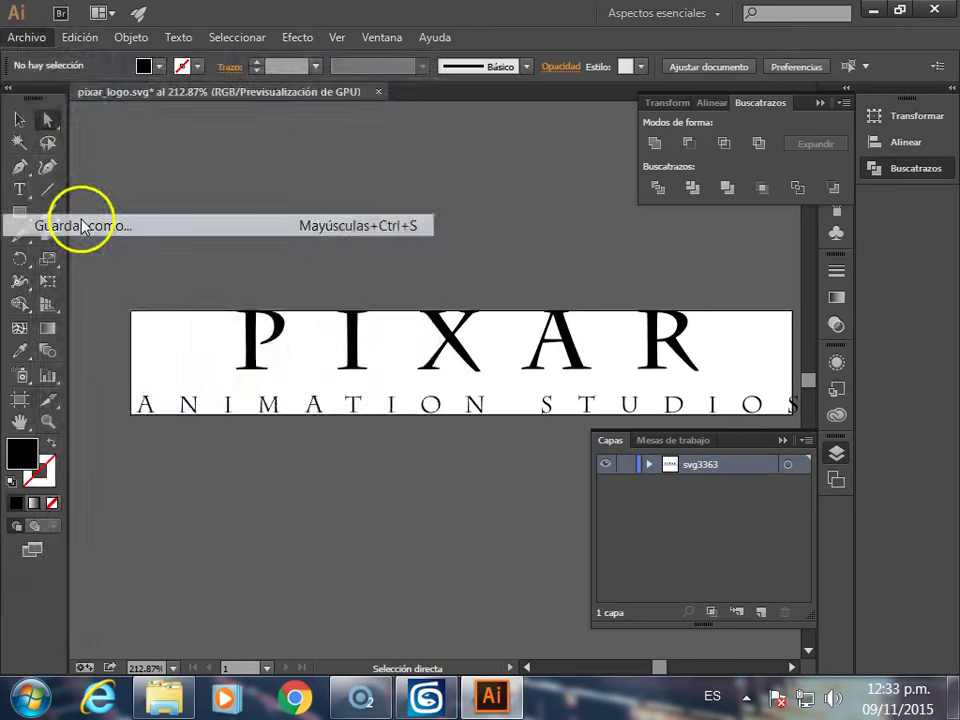
click(276, 467)
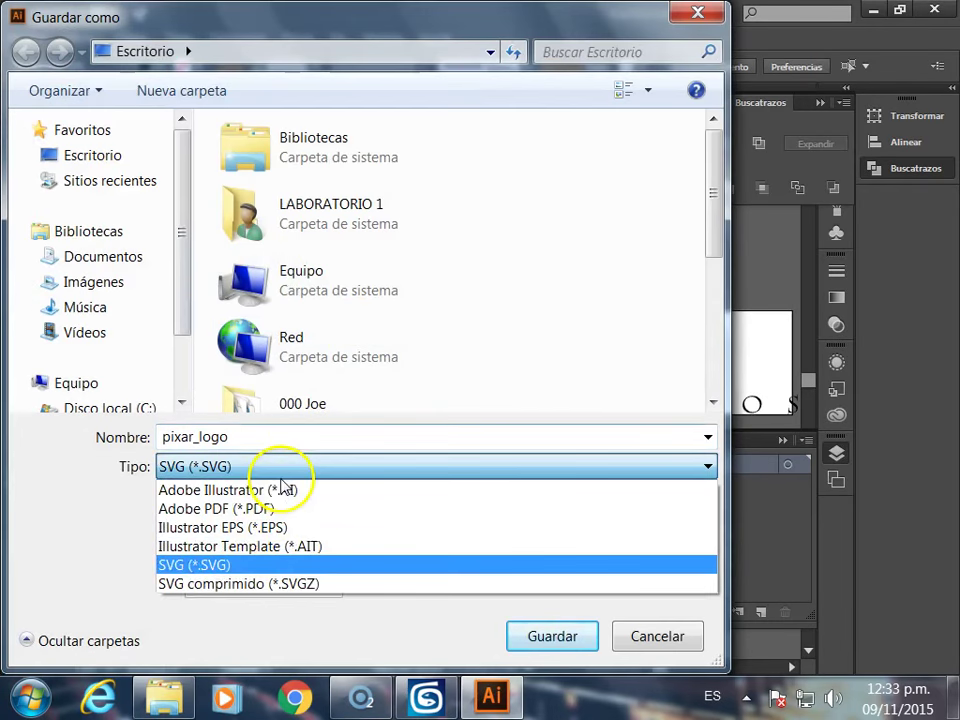
click(285, 492)
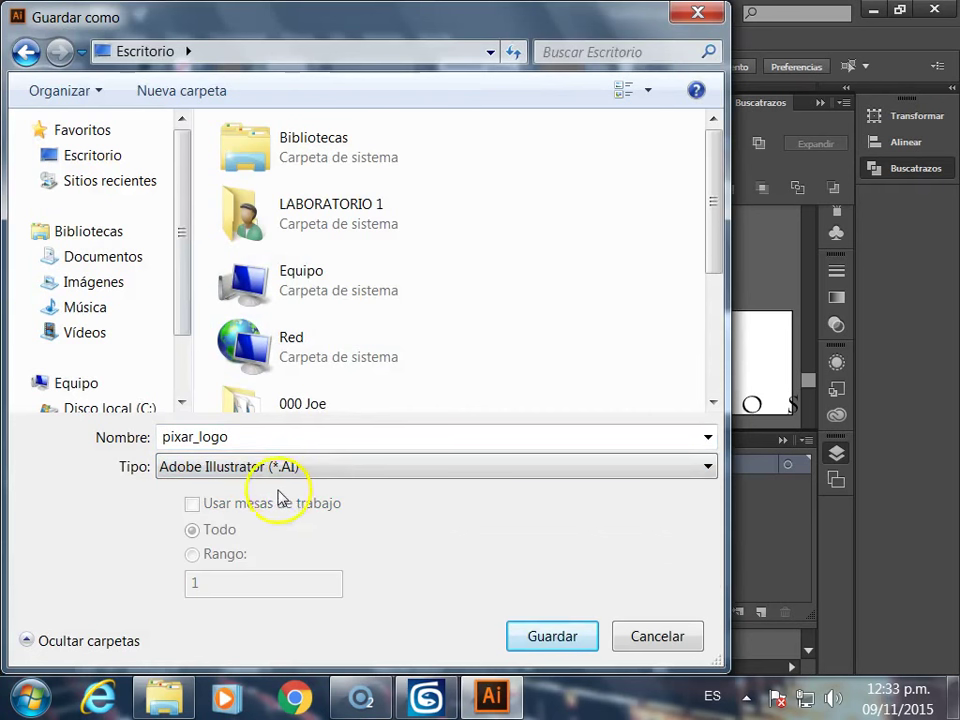
double_click(267, 438)
drag(200, 437, 62, 415)
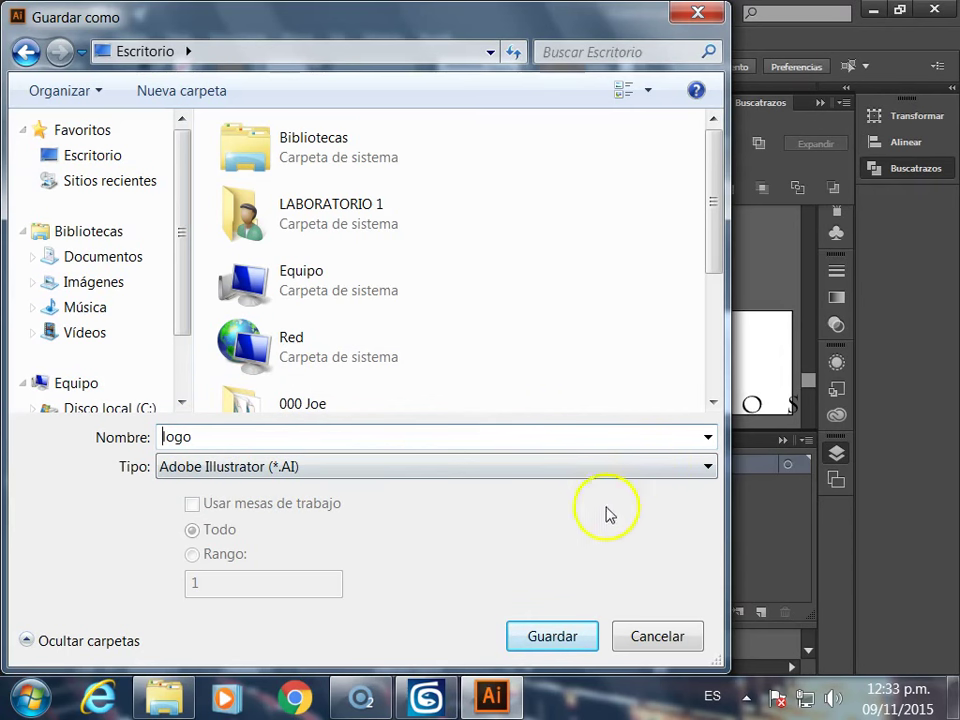
click(540, 648)
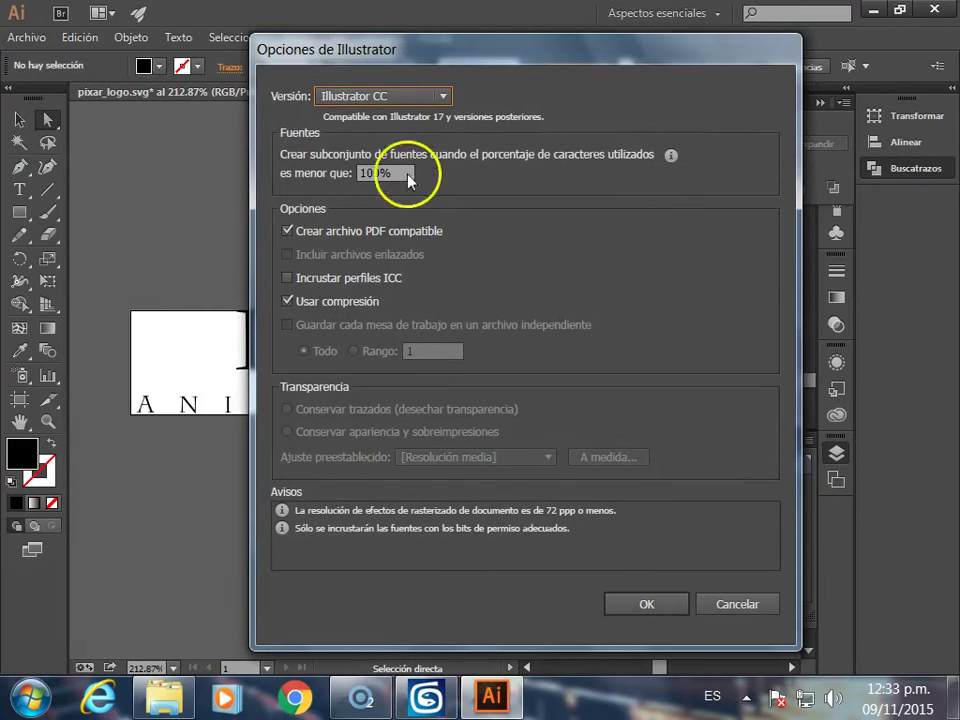
- Set the save version to Illustrator 8 and confirm
click(391, 100)
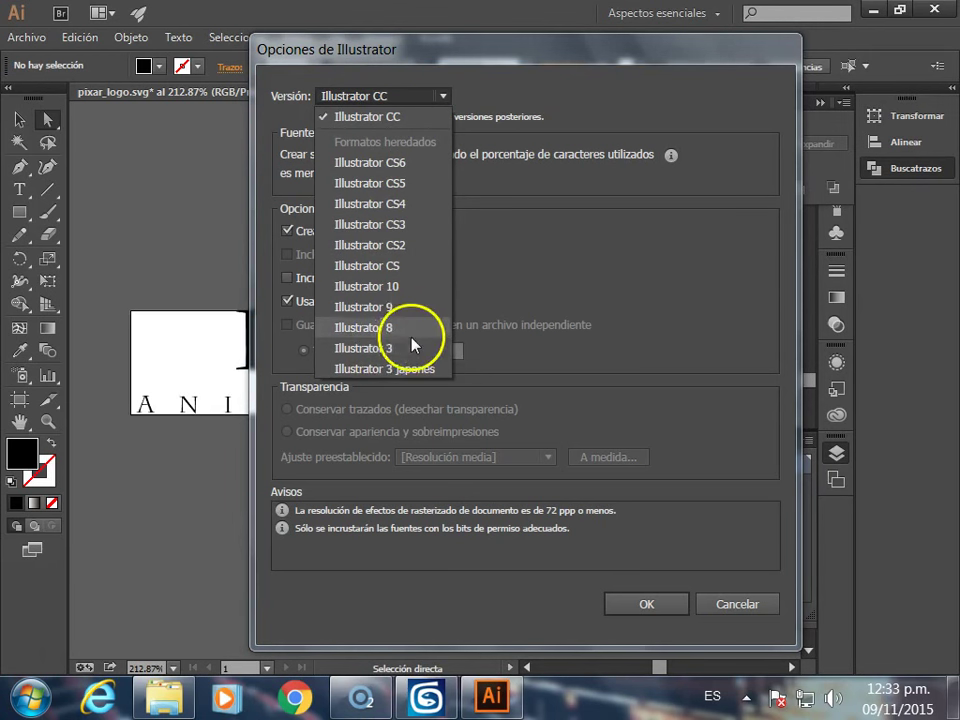
click(363, 328)
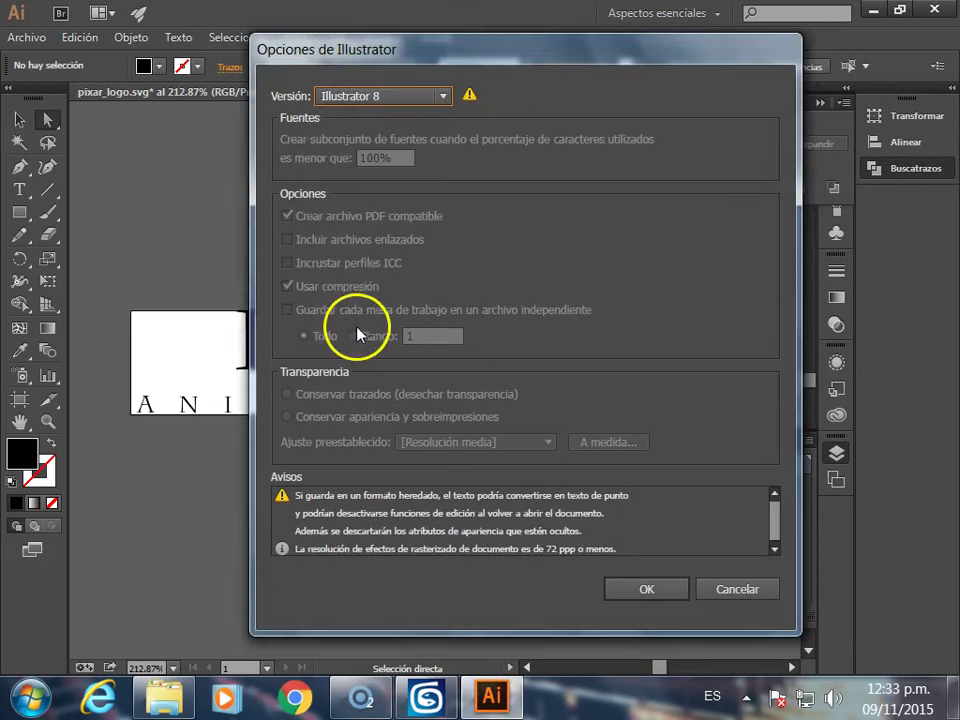
click(396, 97)
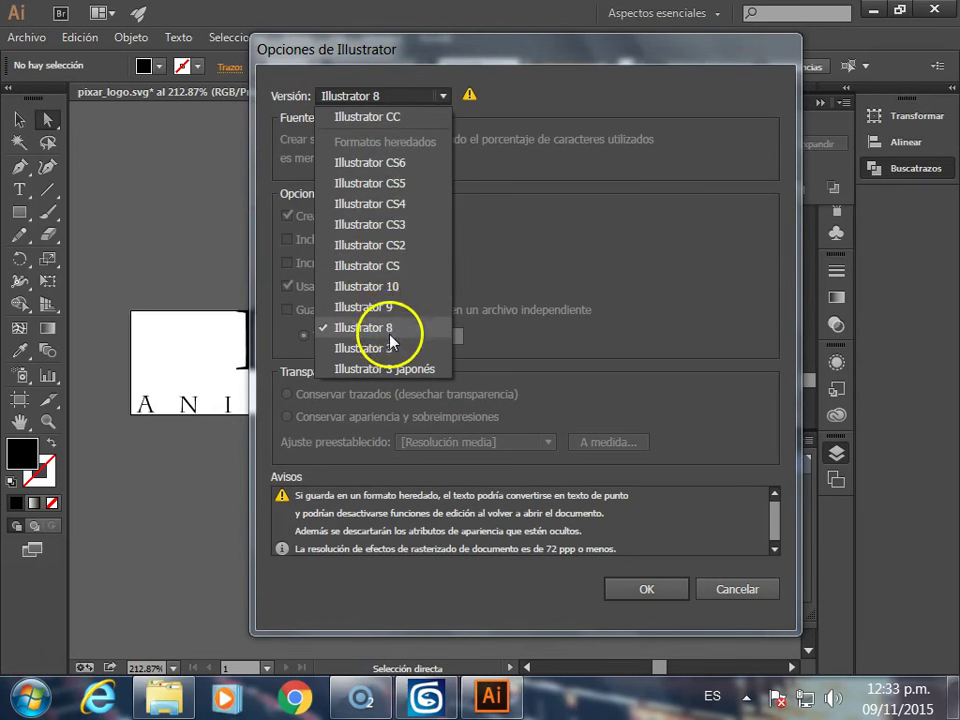
click(393, 330)
click(648, 589)
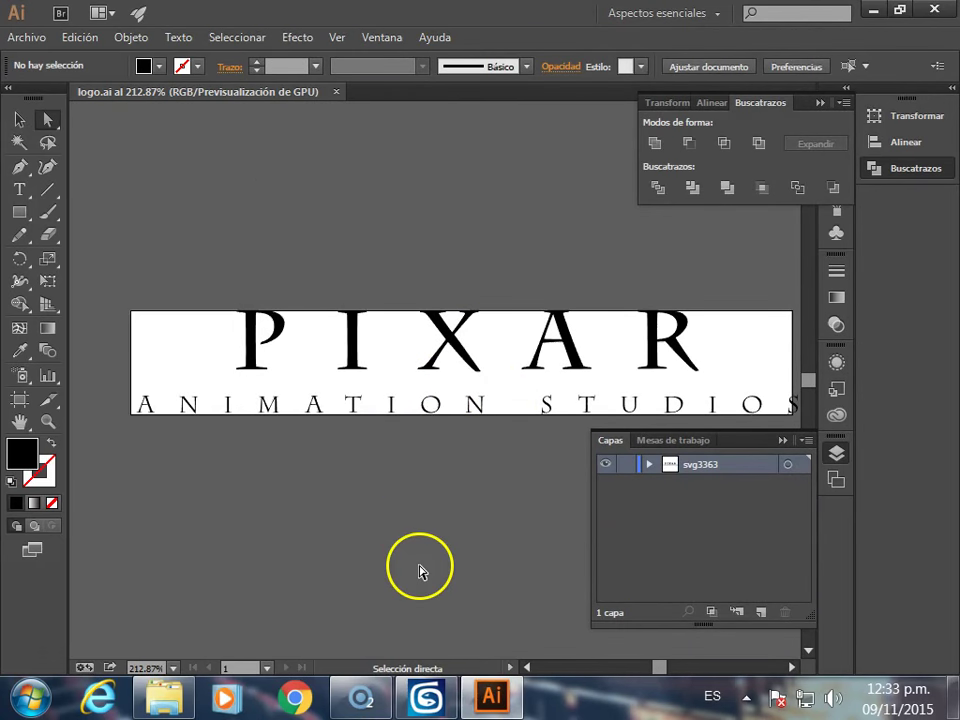
- Try merging the desktop logo file into 3ds max with All files shown; dismiss the File Open Failed error
click(870, 14)
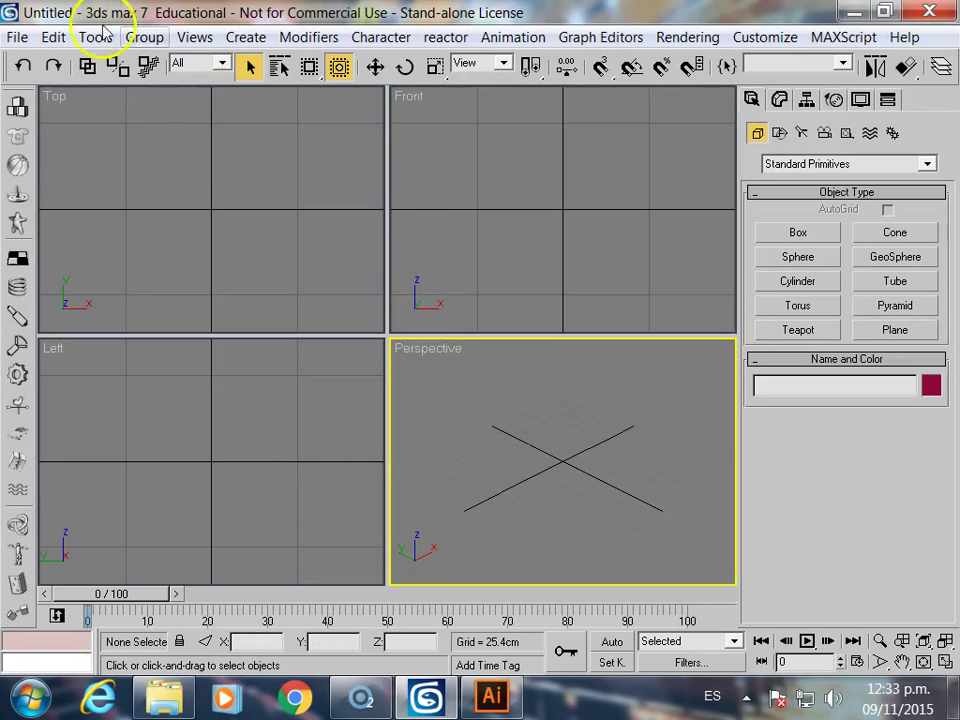
click(16, 40)
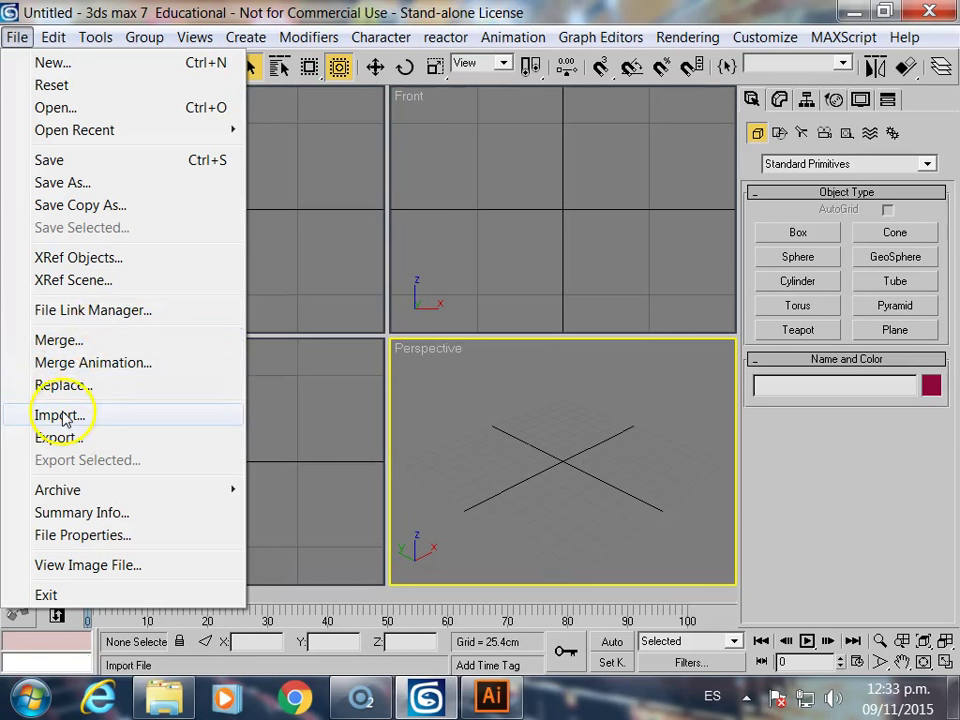
click(68, 343)
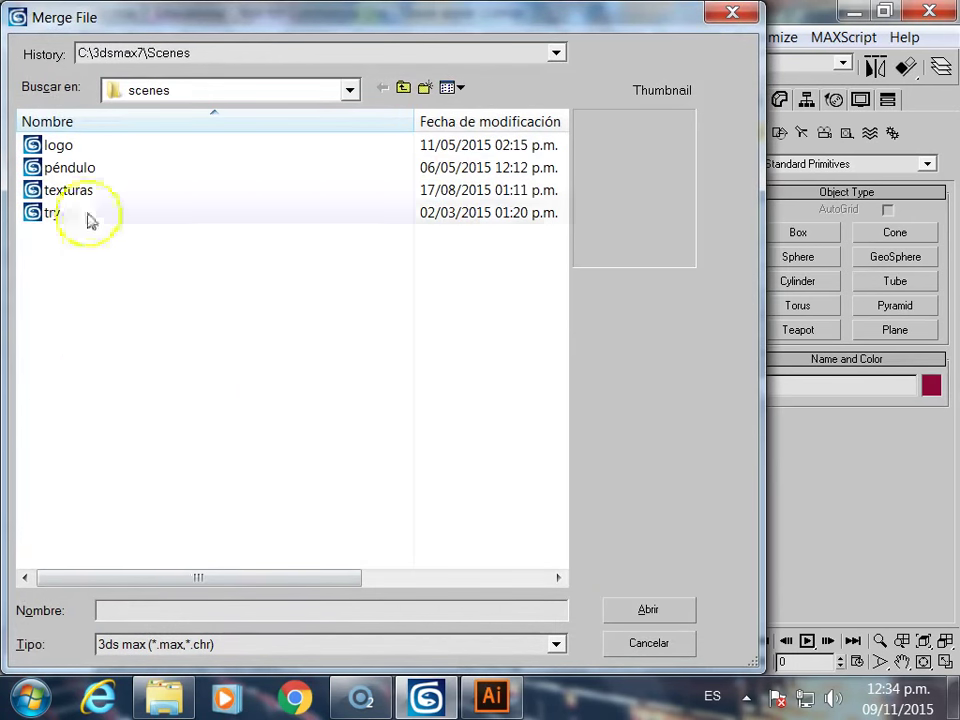
click(349, 90)
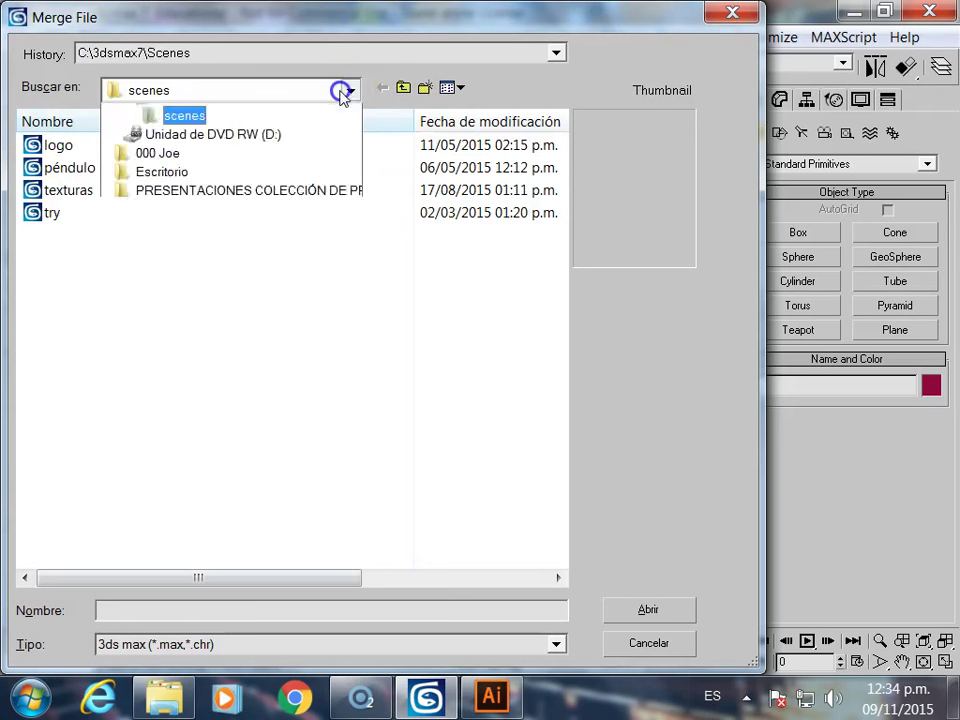
click(163, 116)
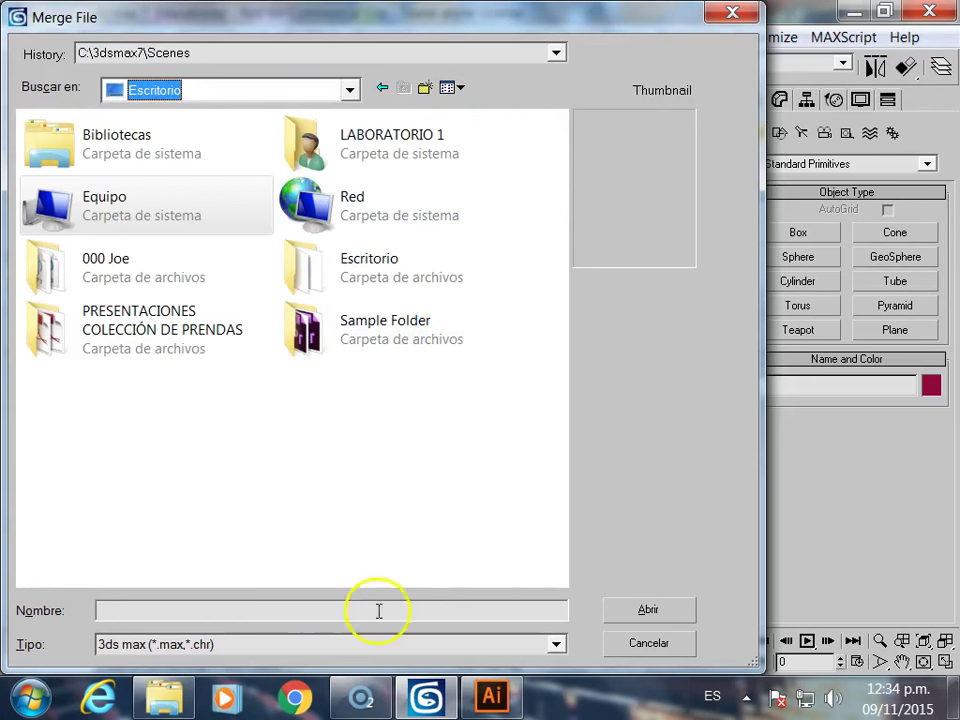
click(556, 648)
click(135, 680)
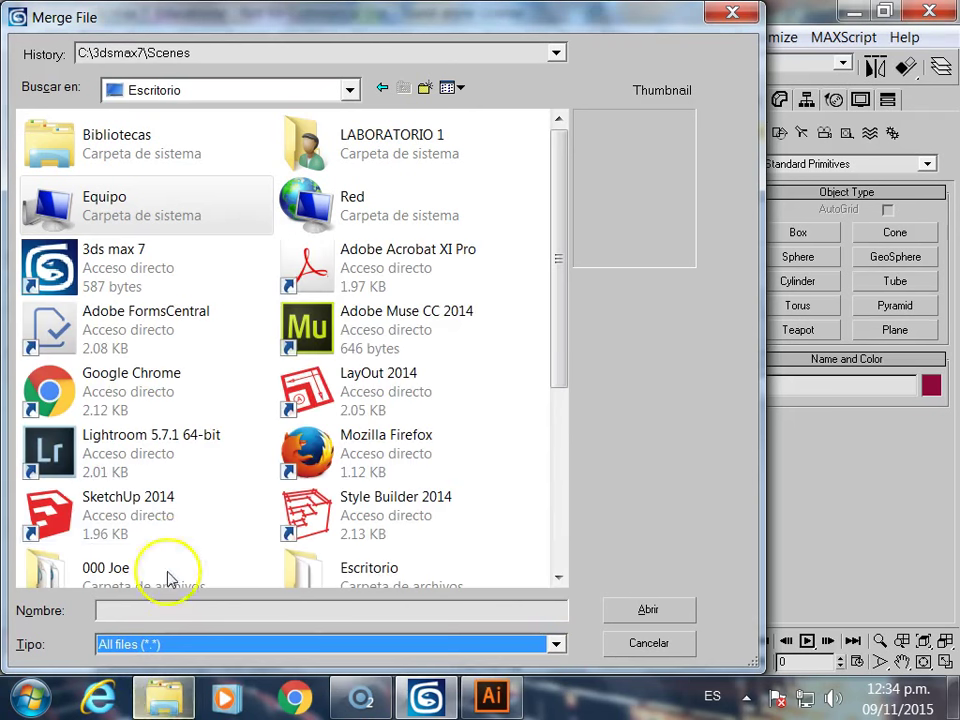
drag(553, 283, 570, 473)
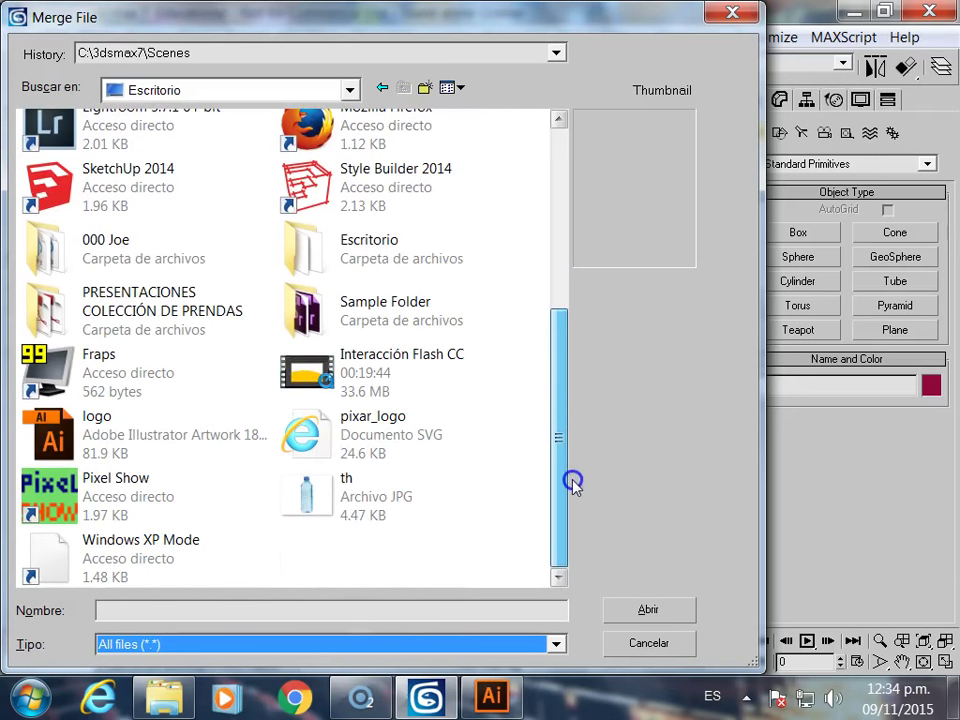
click(174, 444)
click(673, 613)
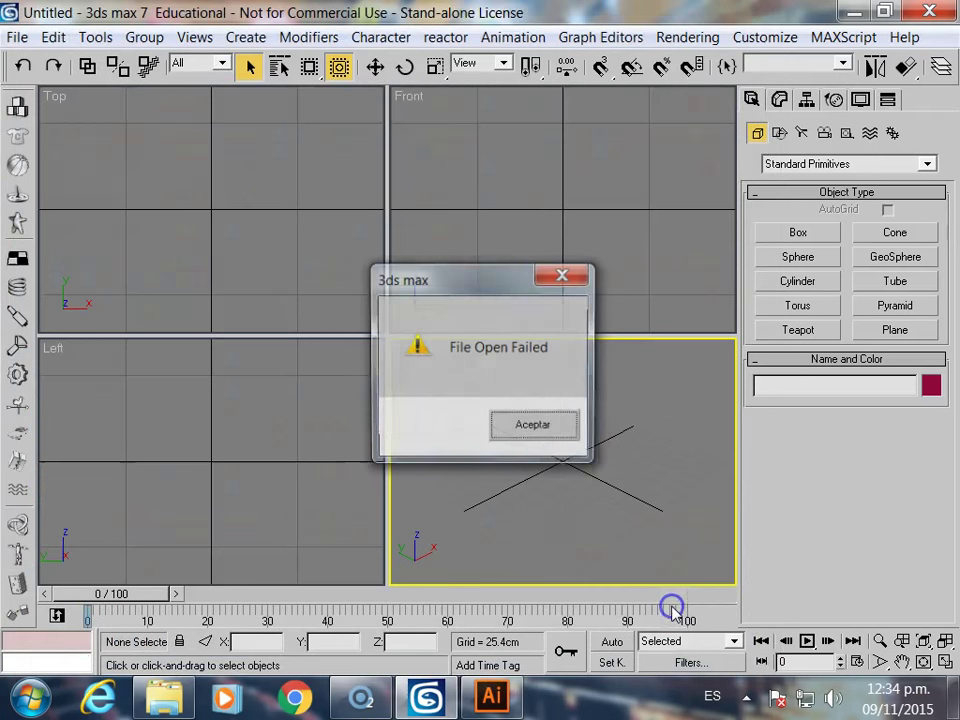
click(556, 438)
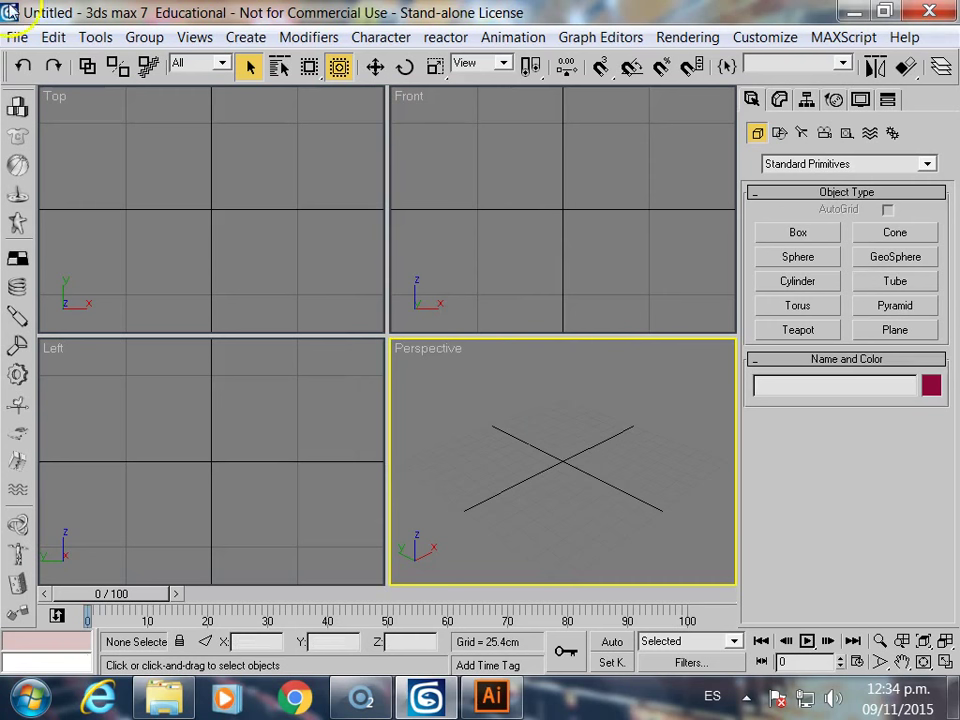
- Import logo.ai from the desktop, with the file type set to All files
click(16, 37)
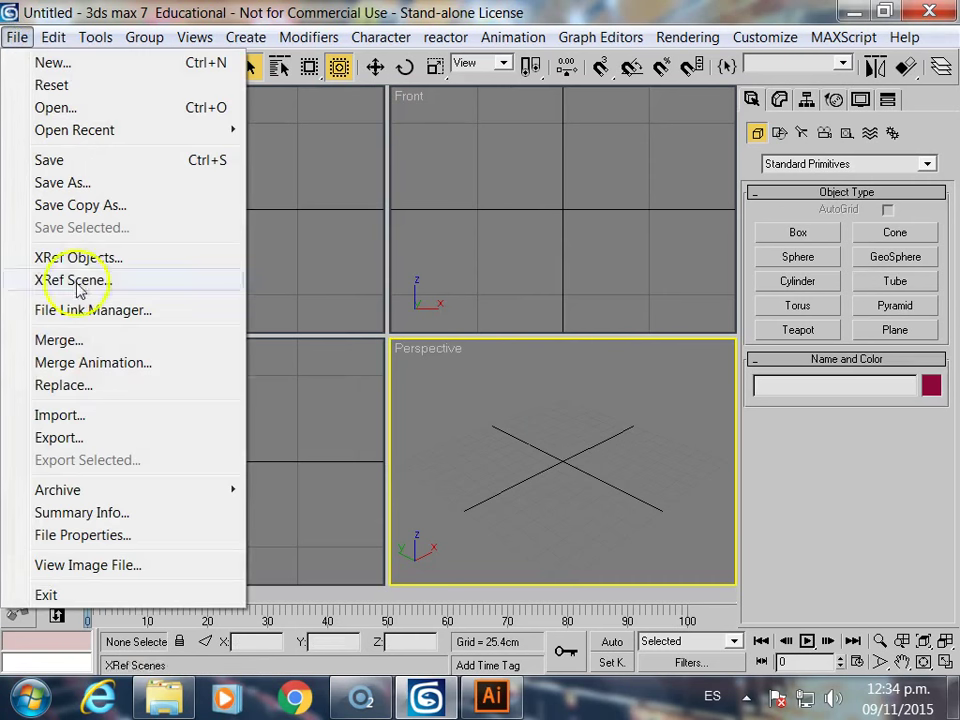
click(79, 425)
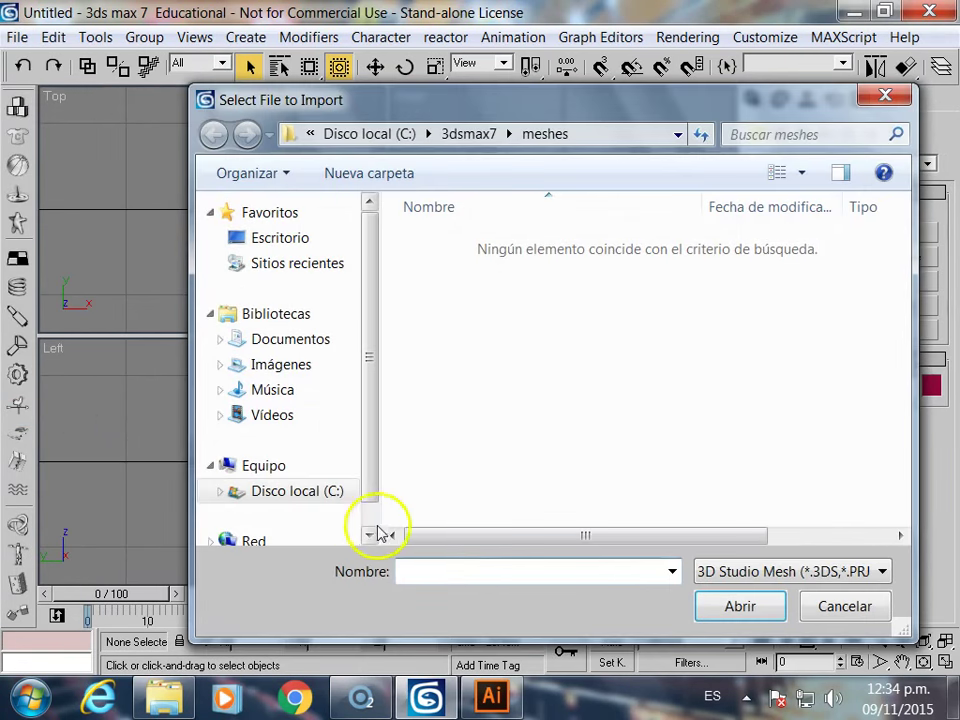
click(292, 237)
drag(899, 320, 900, 504)
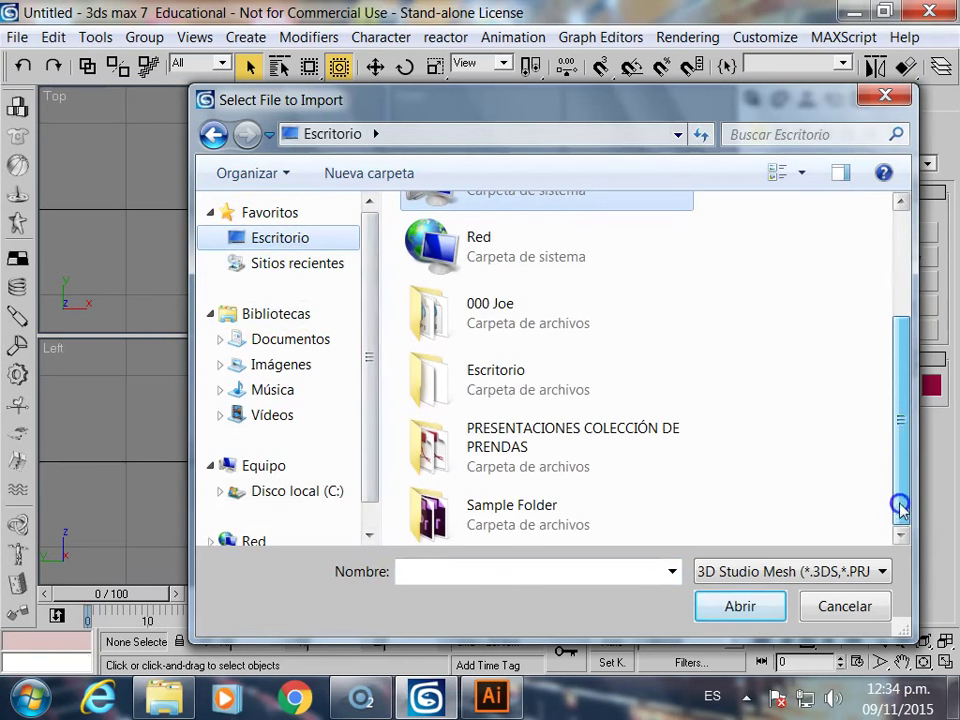
click(865, 571)
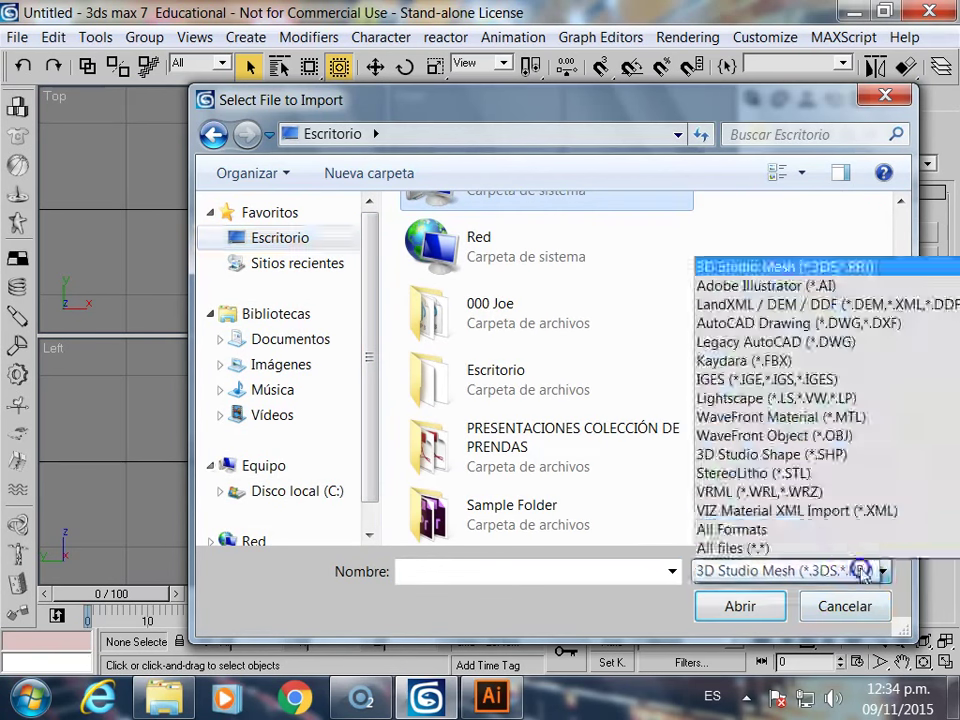
click(748, 549)
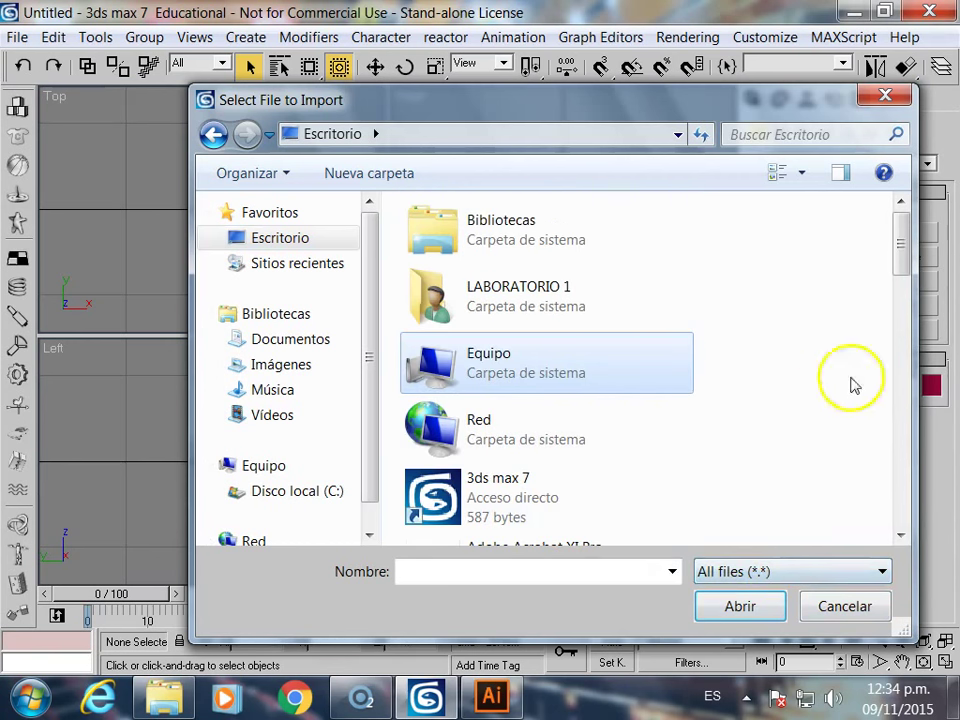
drag(903, 235, 902, 455)
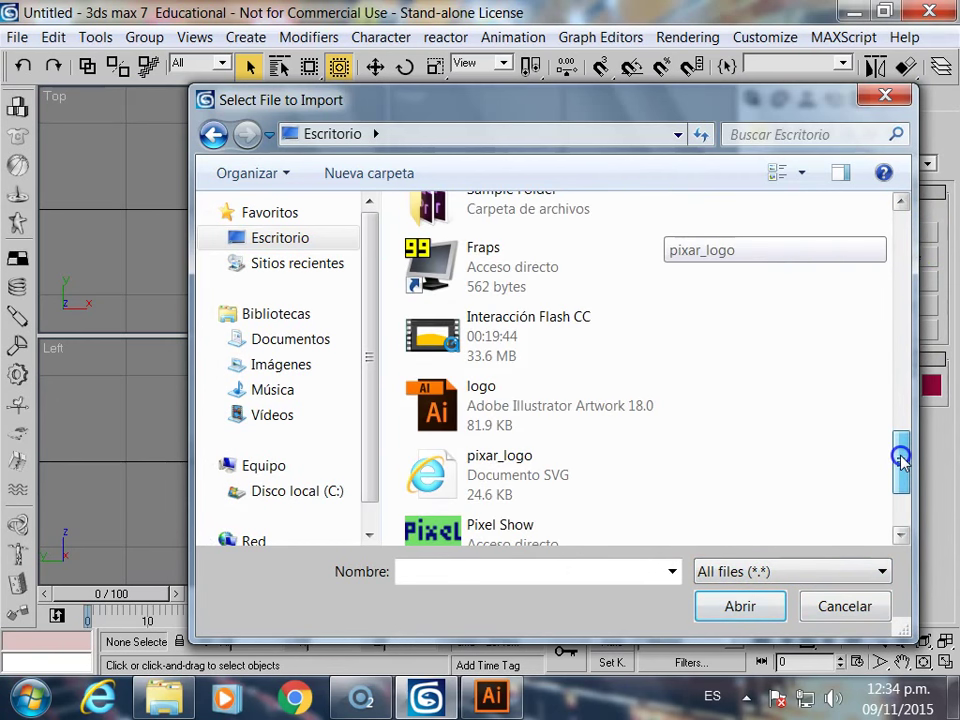
click(535, 426)
click(729, 604)
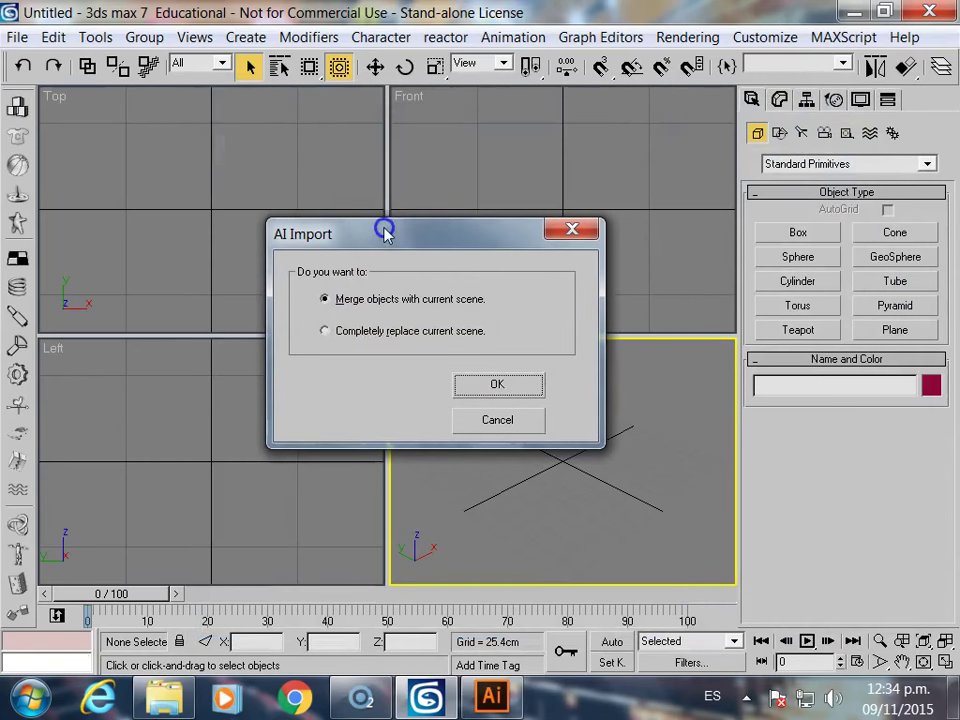
- Merge the logo into the current scene as a Single Object
drag(428, 237, 370, 209)
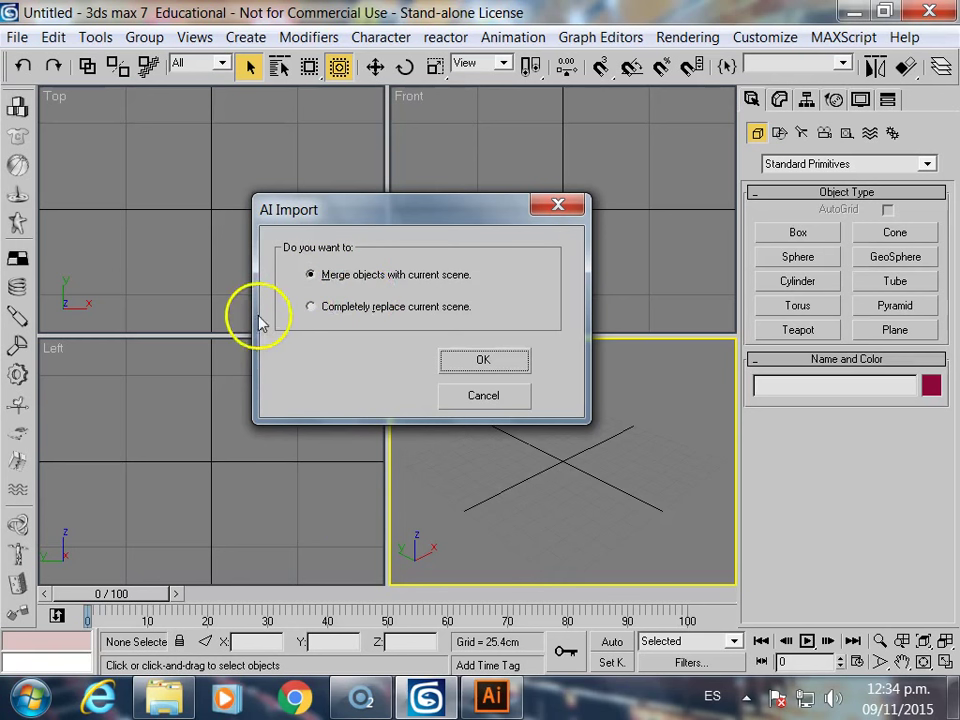
click(510, 358)
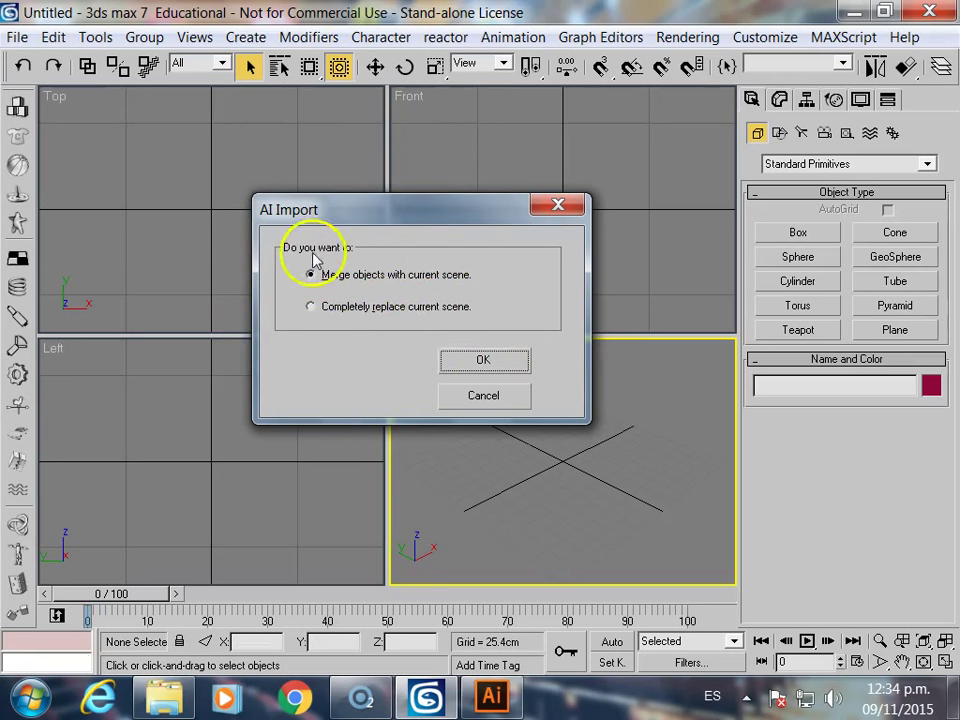
click(453, 368)
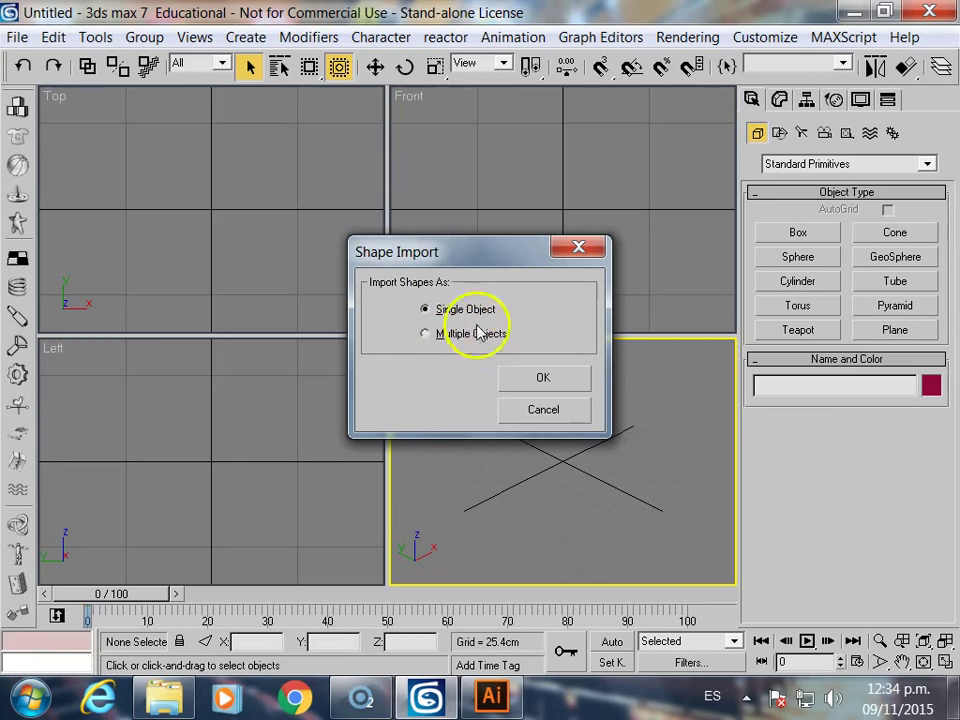
click(529, 382)
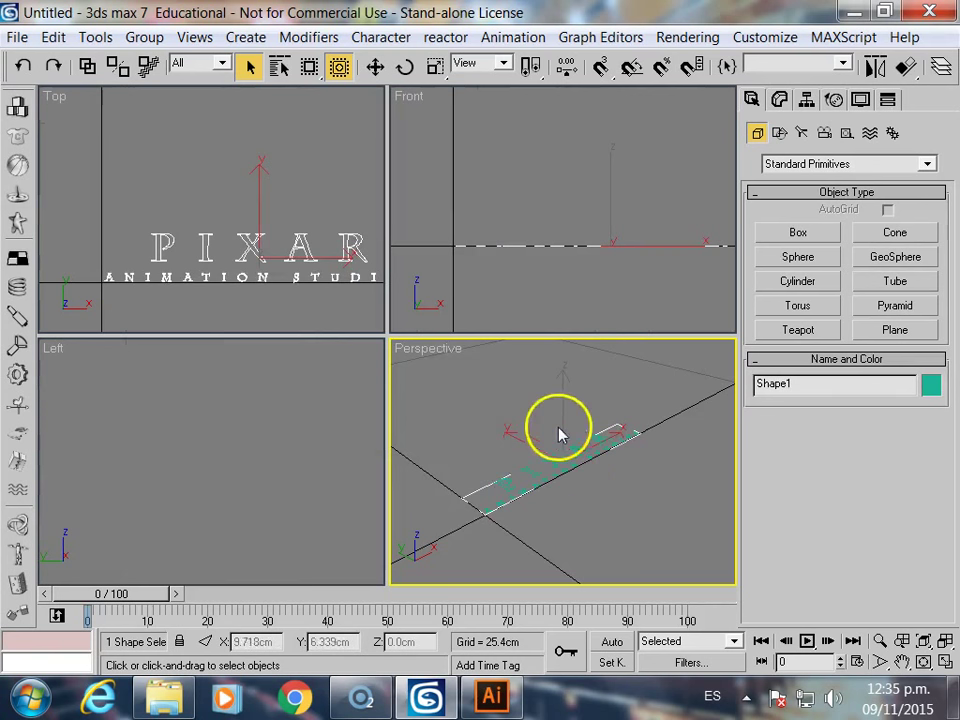
- Add an Extrude modifier to Shape1 and set its Amount to -1.27cm
scroll(206, 220, down, 3)
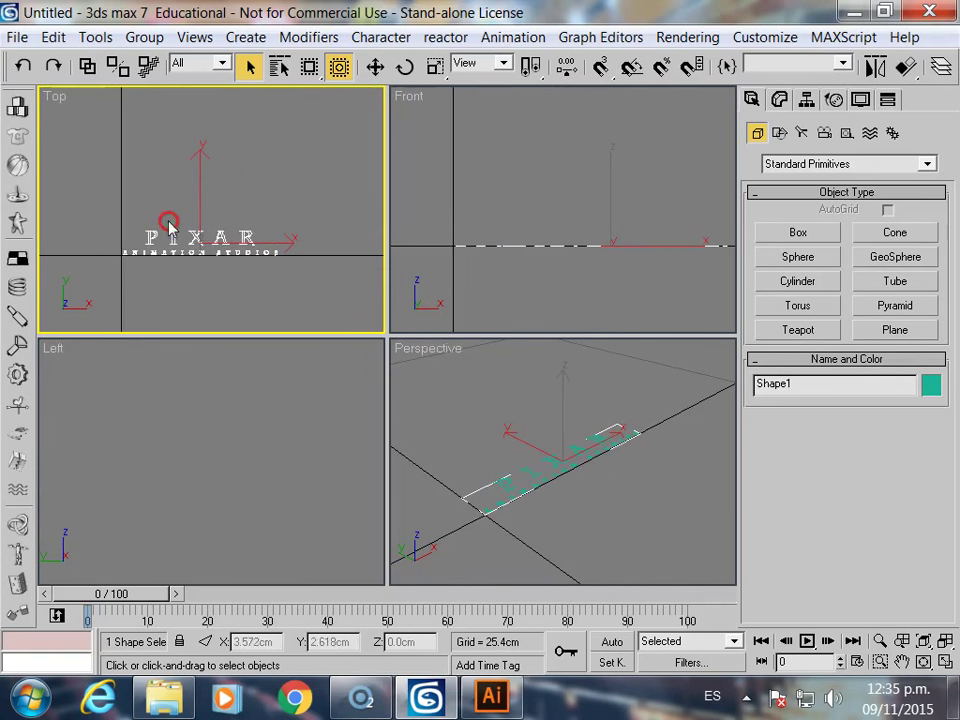
click(781, 100)
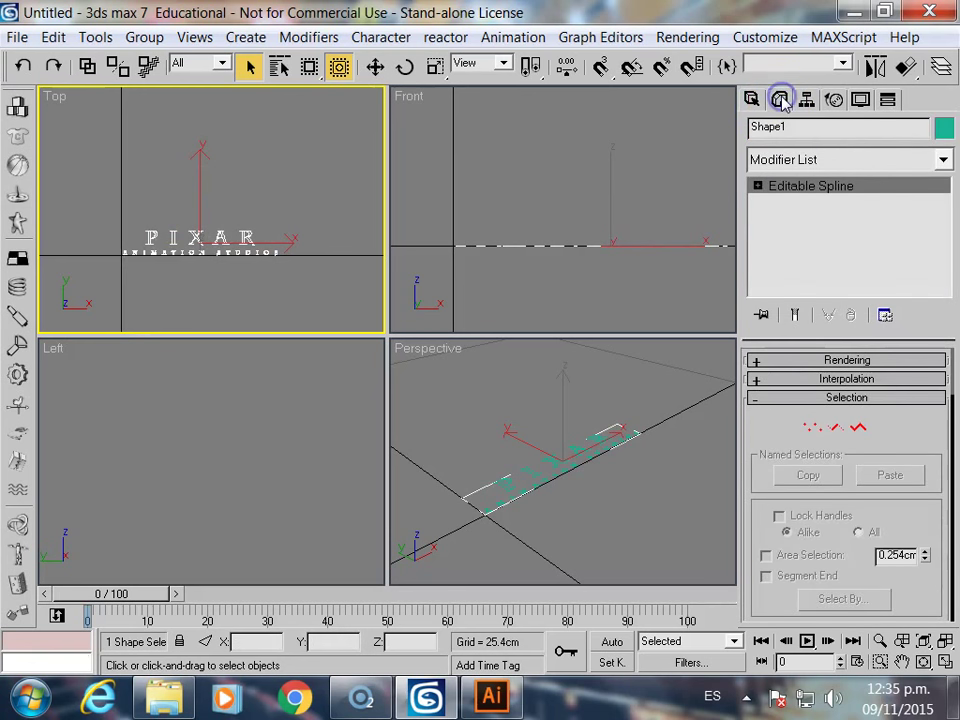
click(943, 160)
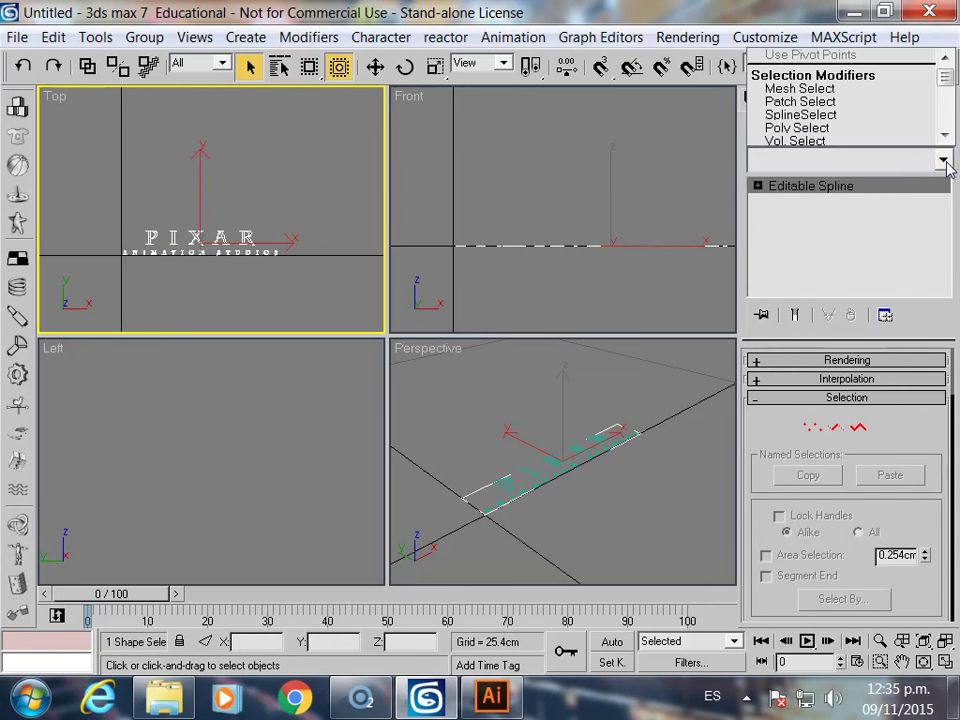
key(e)
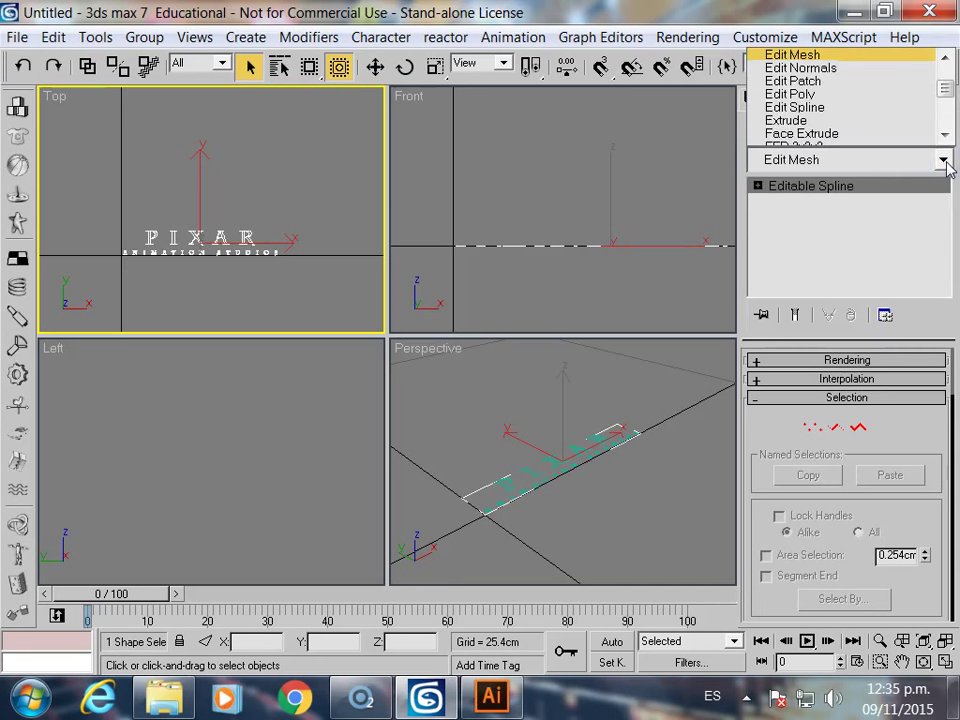
key(e)
key(e)
key(e)
key(e)
key(e)
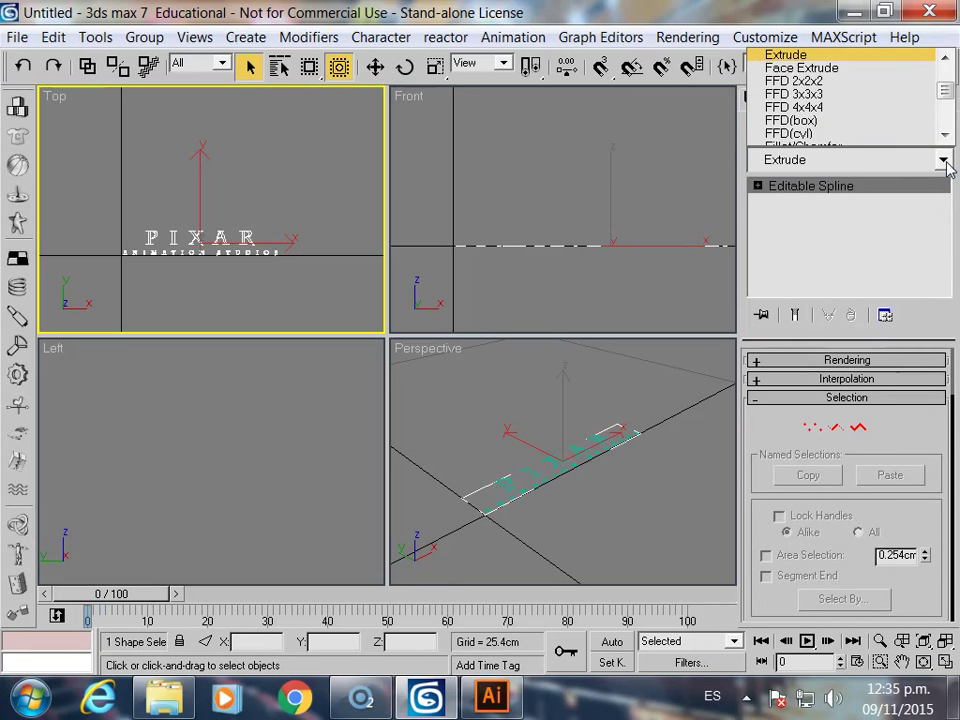
key(Return)
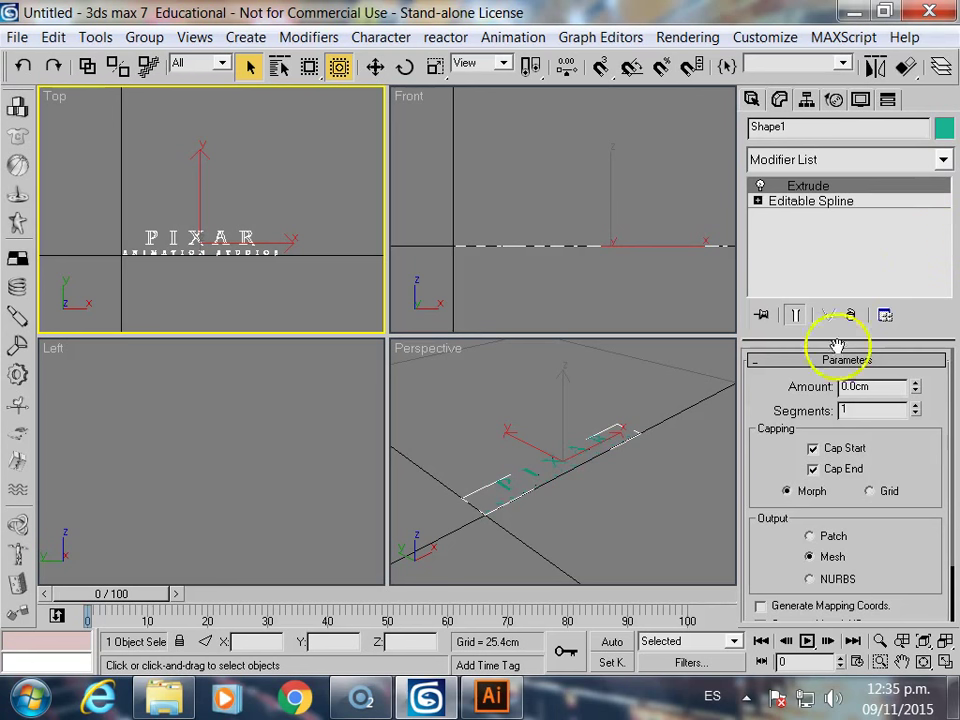
drag(915, 389, 915, 396)
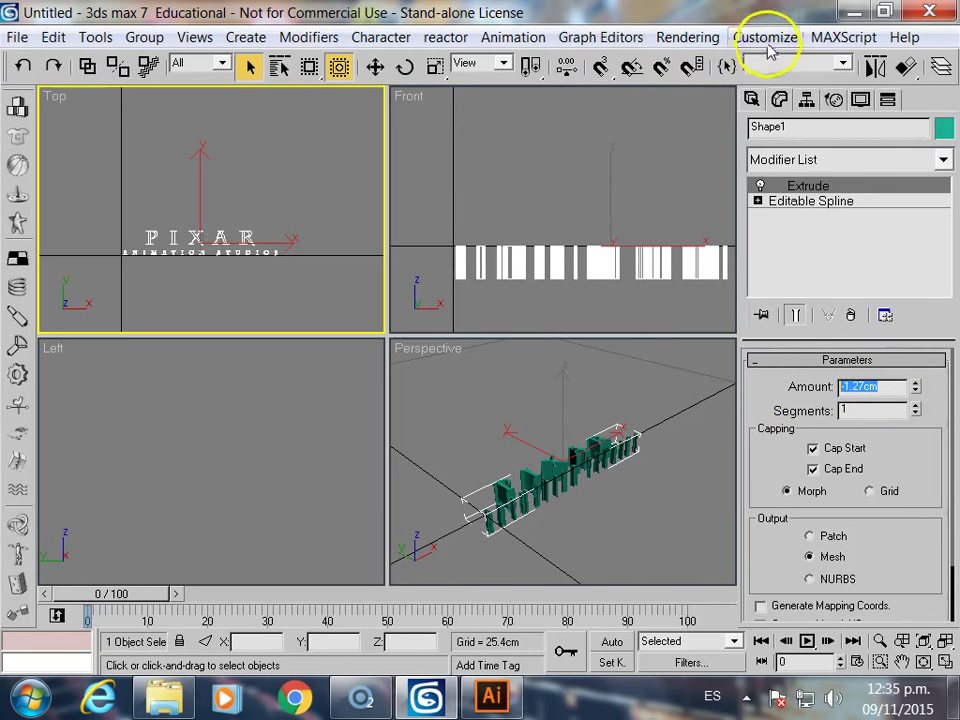
- Switch the scene units to Generic Units
click(768, 40)
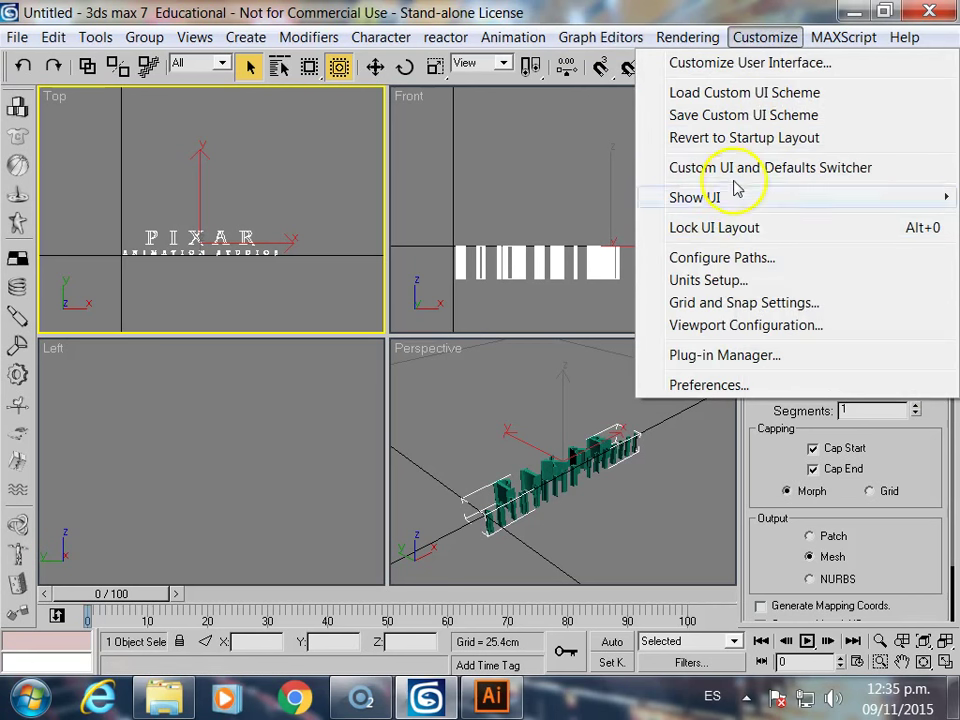
click(710, 283)
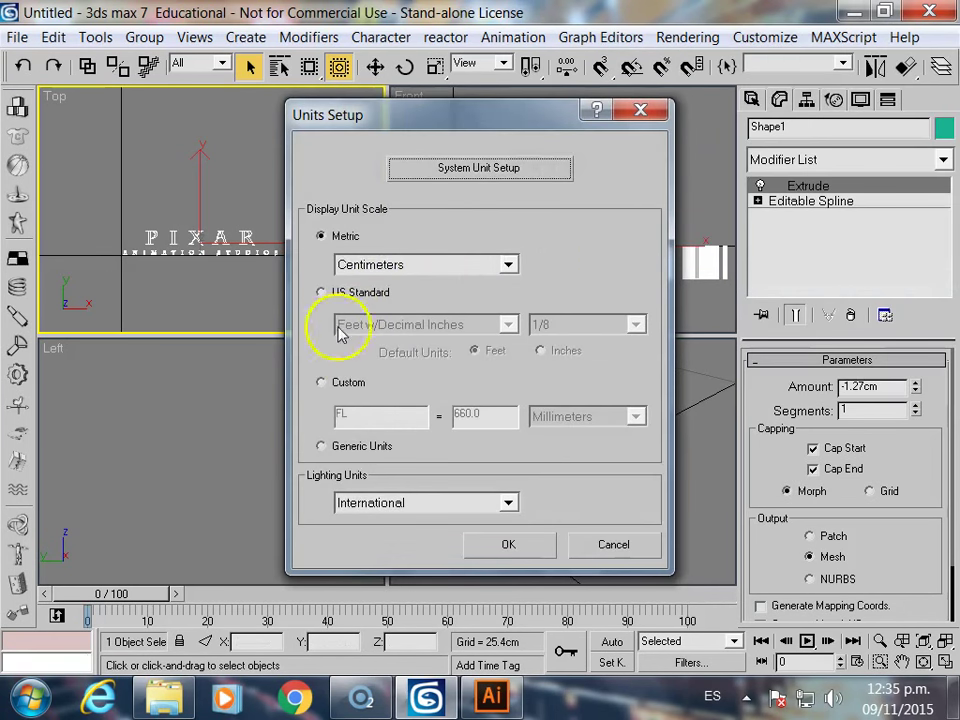
click(526, 553)
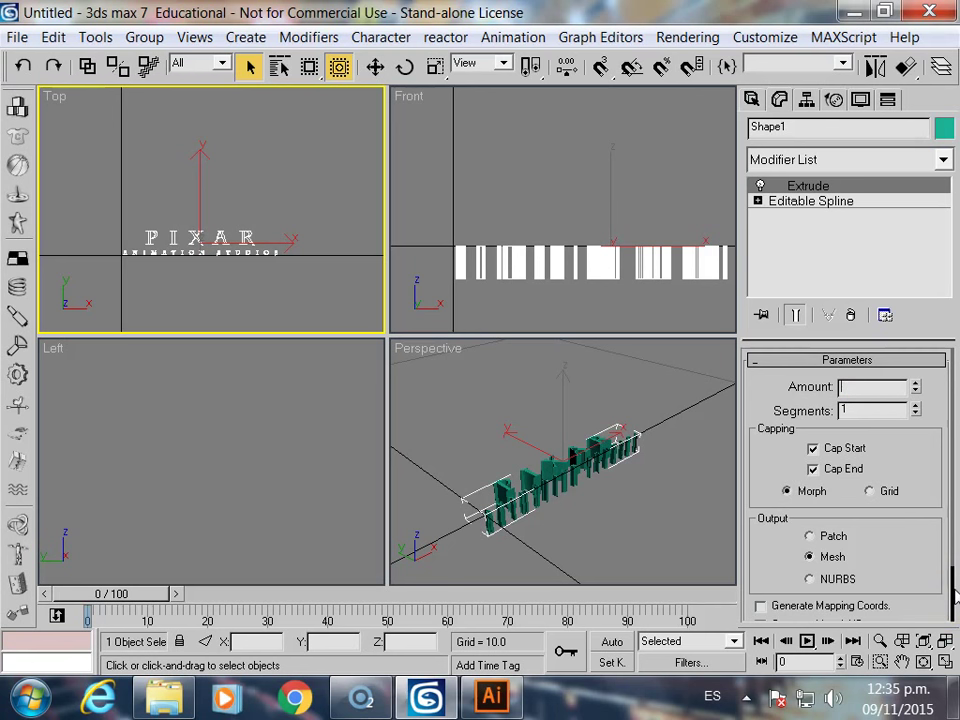
- Set the Extrude Amount to 0.2 and bring the perspective view closer to the letters
text(0.2)
key(Return)
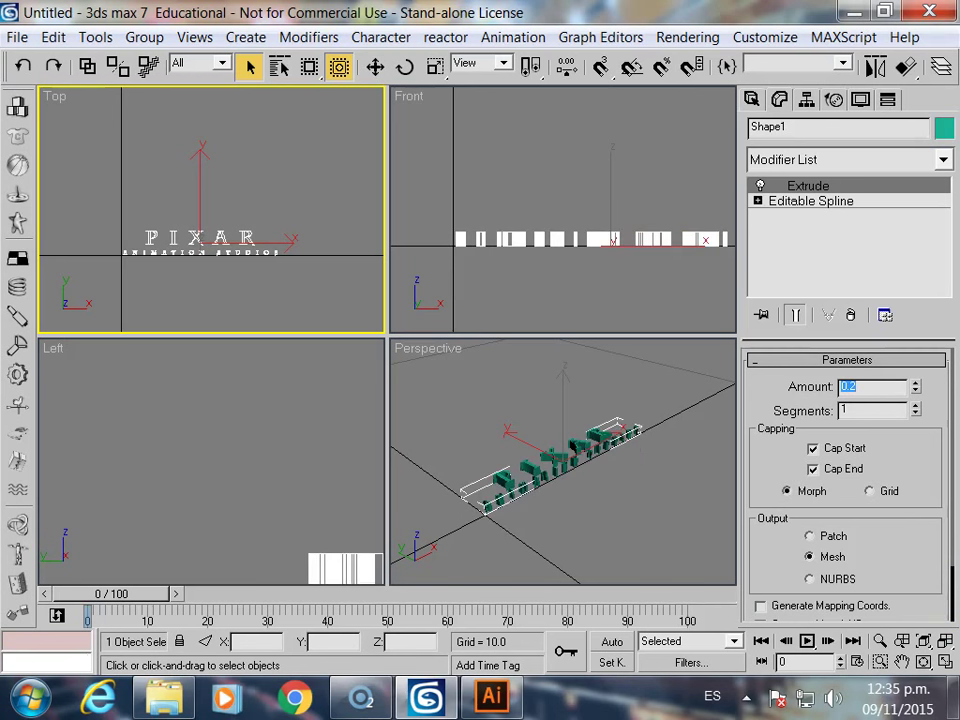
scroll(531, 421, up, 8)
mouse_move(648, 407)
middle_down()
mouse_move(590, 419)
mouse_move(619, 426)
mouse_move(598, 440)
middle_up()
scroll(614, 415, down, 3)
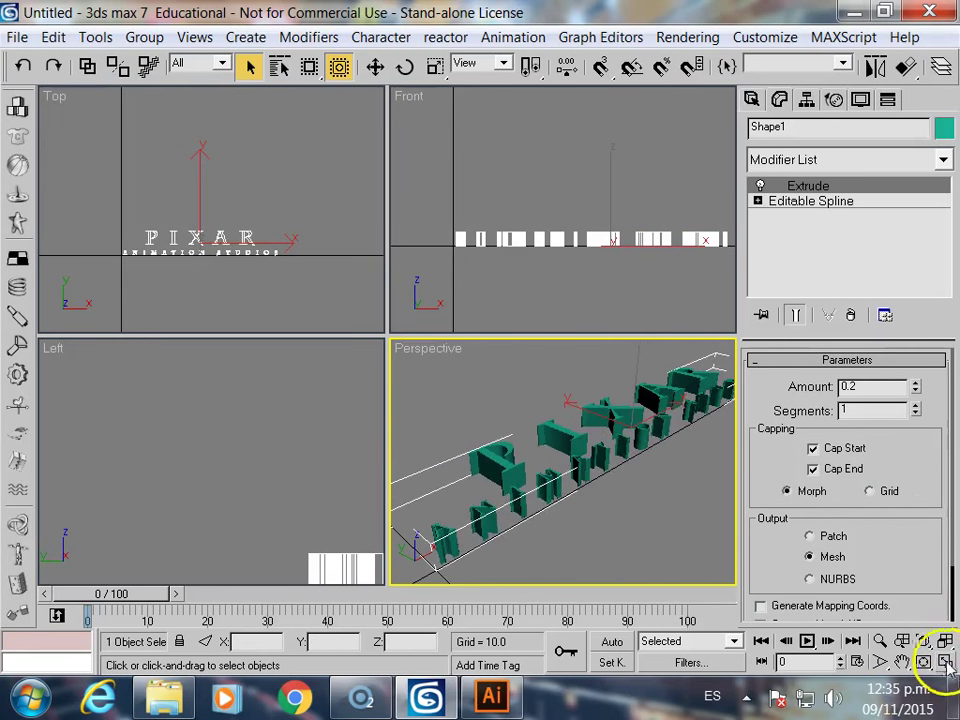
- Maximize the Perspective viewport and Arc Rotate closely around the 0.2-deep PIXAR letters
click(945, 664)
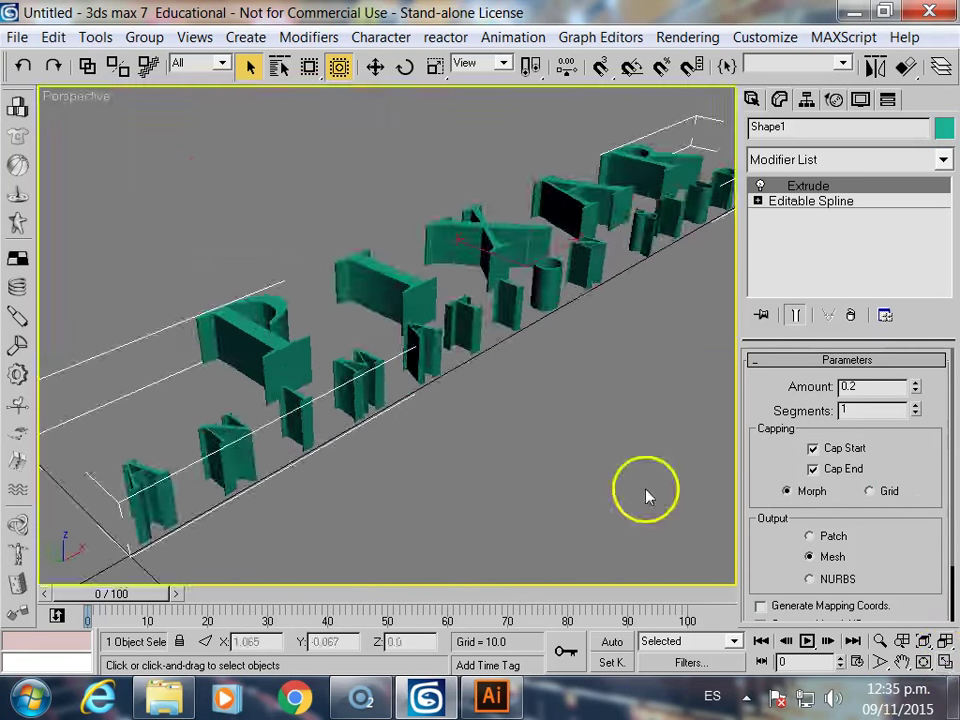
click(922, 662)
mouse_move(493, 304)
mouse_down()
mouse_move(452, 368)
mouse_move(364, 364)
mouse_move(258, 333)
mouse_move(302, 274)
mouse_move(306, 86)
mouse_move(409, 195)
mouse_move(392, 339)
mouse_move(351, 394)
mouse_move(475, 354)
mouse_move(377, 384)
mouse_move(396, 369)
mouse_move(225, 279)
mouse_move(213, 292)
mouse_move(589, 332)
mouse_move(688, 381)
mouse_move(580, 382)
mouse_up()
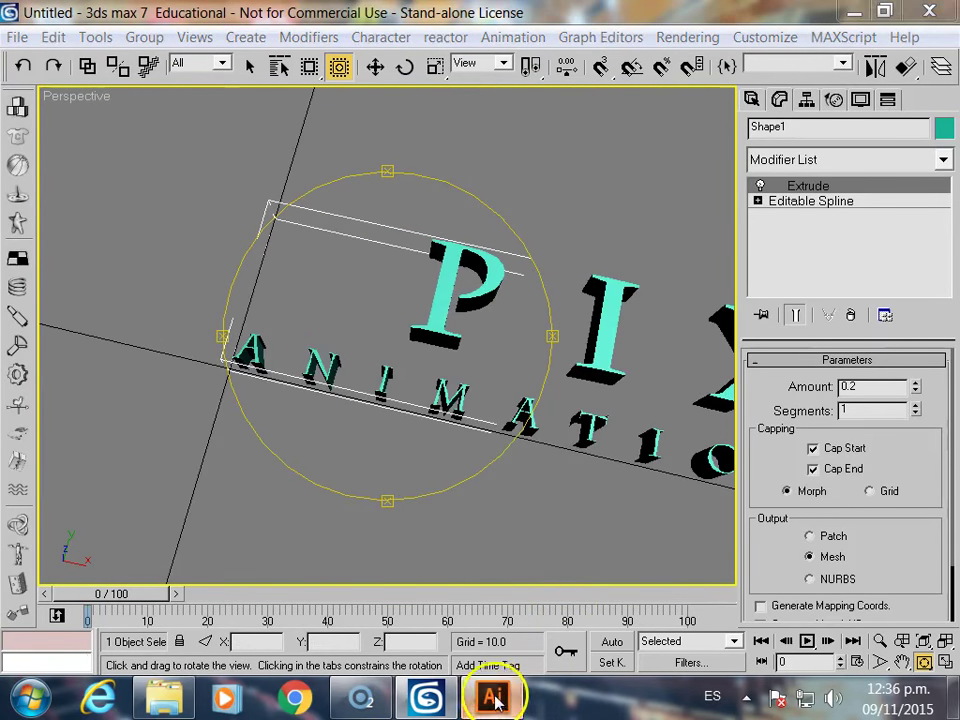
click(491, 698)
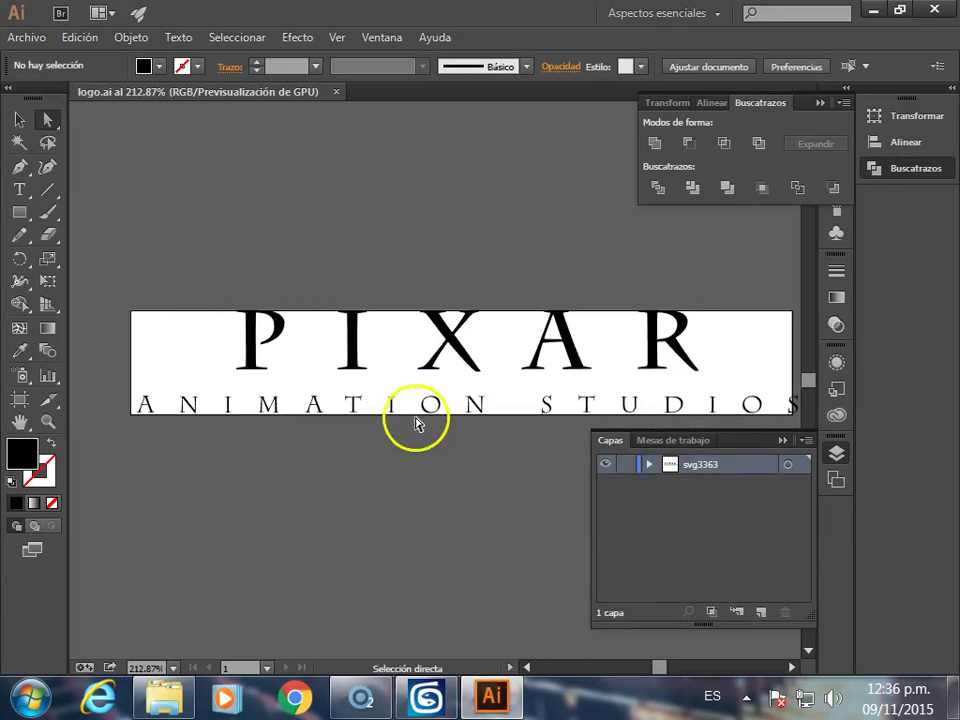
click(160, 400)
click(167, 420)
click(145, 404)
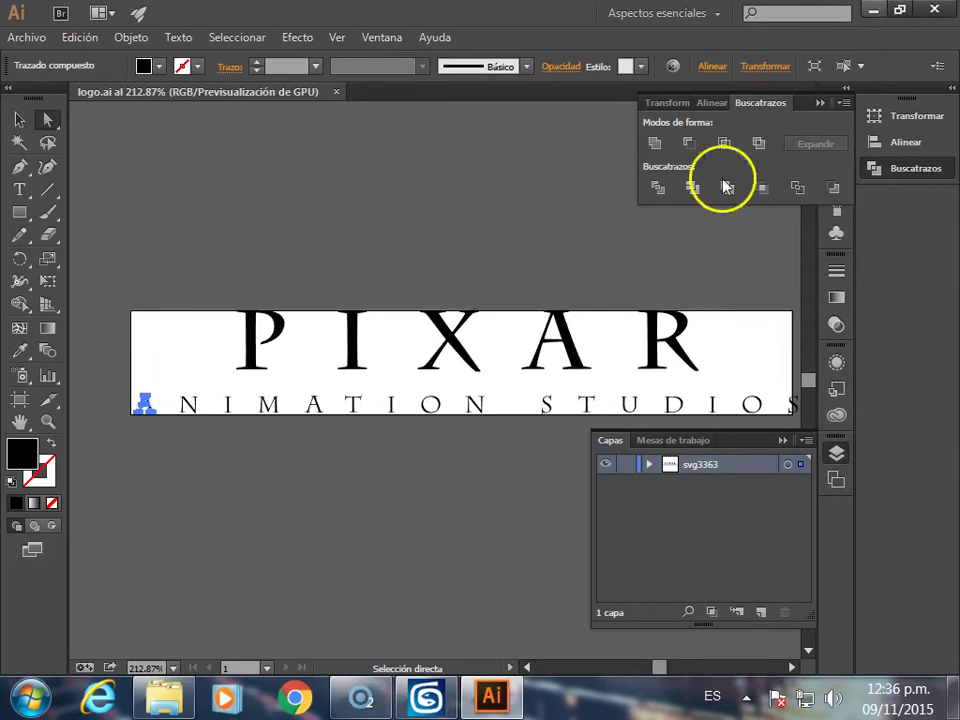
click(426, 697)
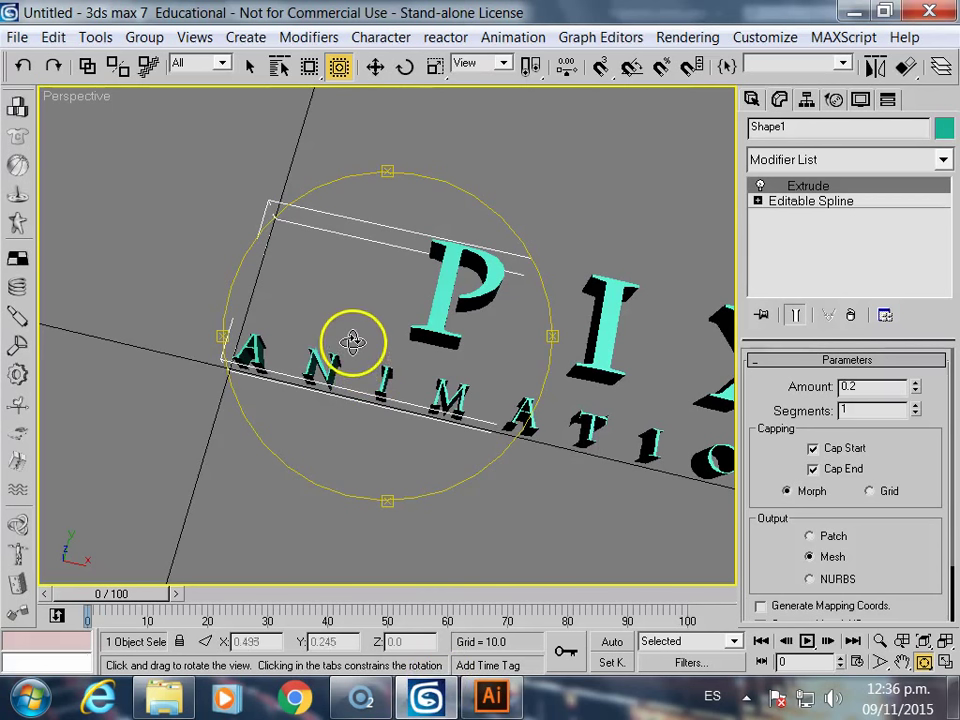
- Restore four viewports, try rotating the text in the Front view, then undo it
click(945, 663)
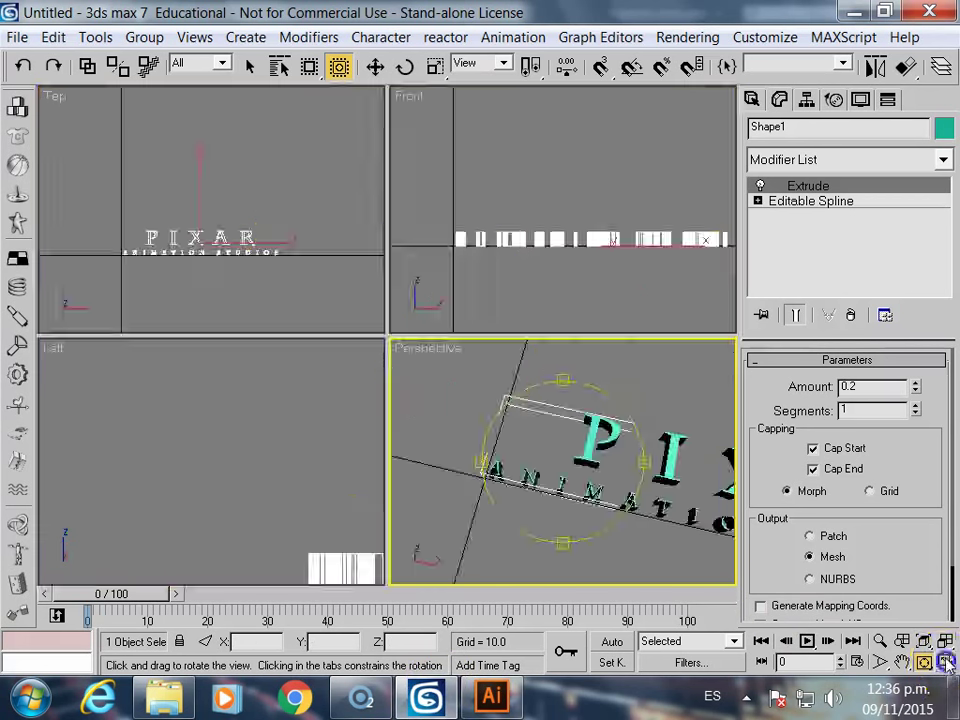
click(198, 214)
click(587, 242)
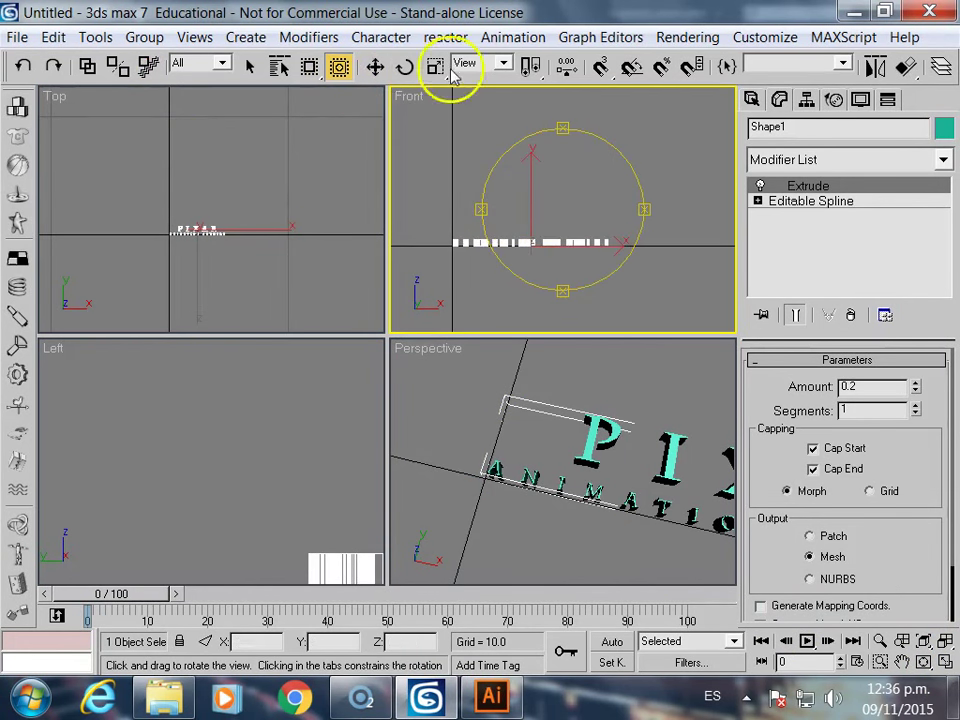
click(405, 66)
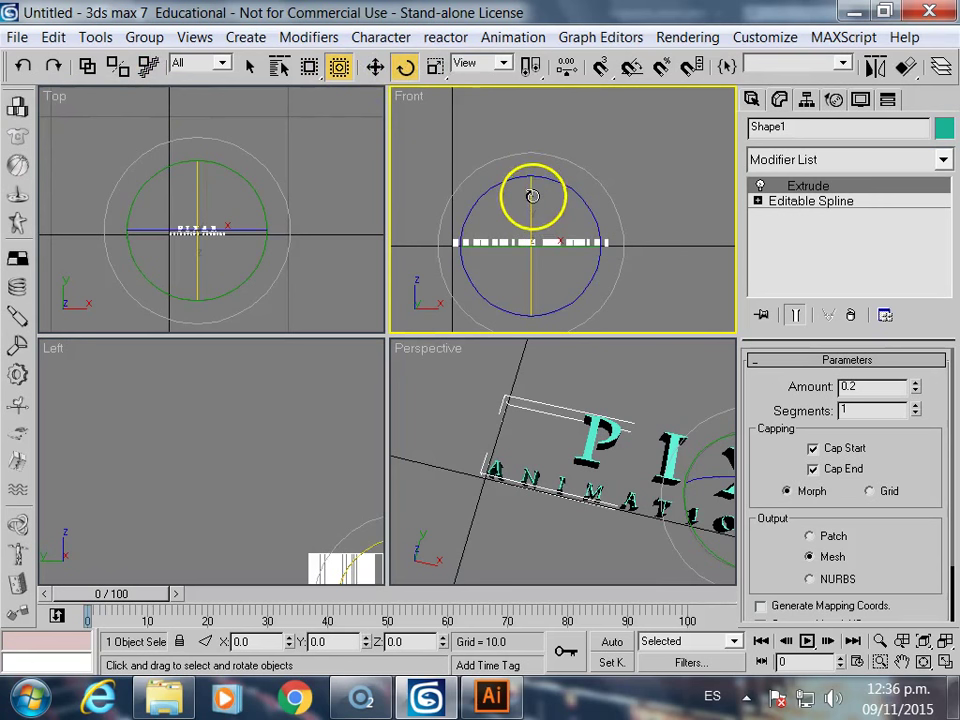
drag(567, 193, 535, 258)
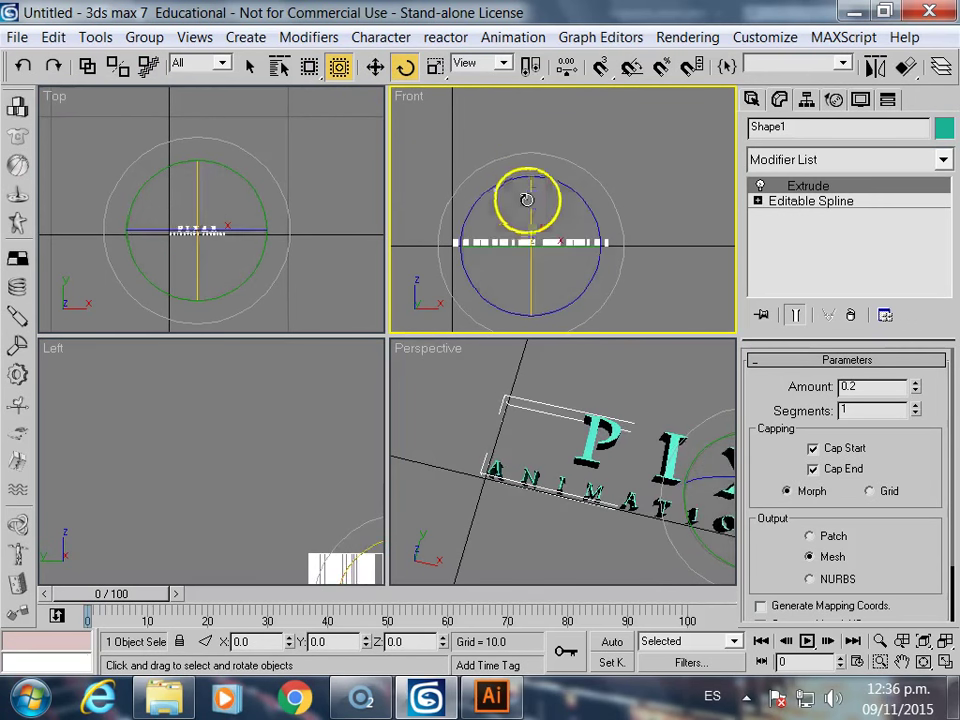
drag(621, 240, 620, 248)
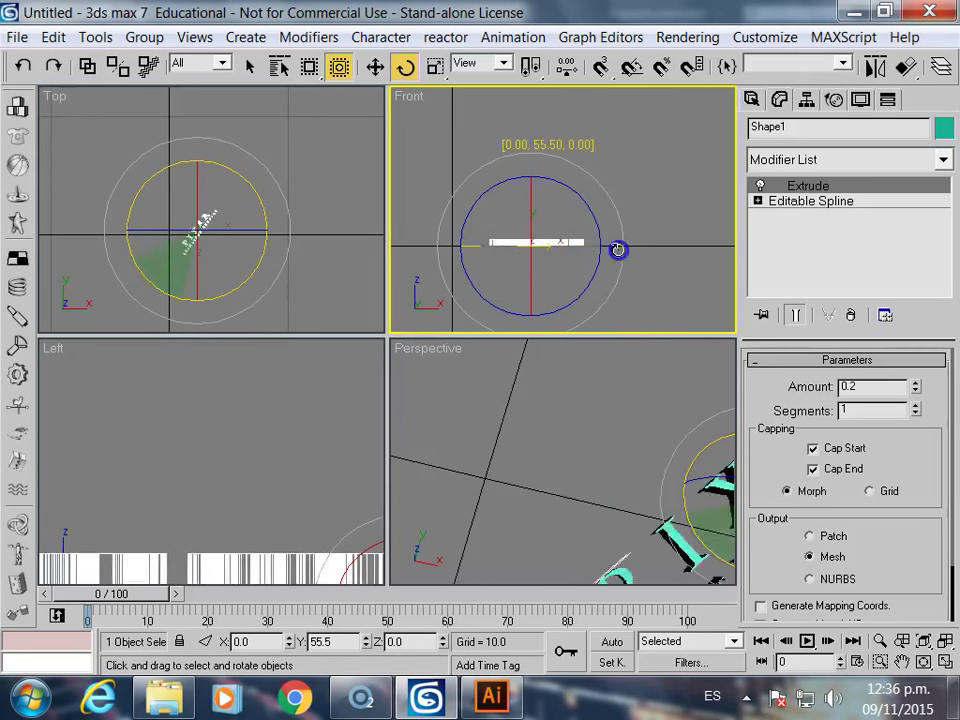
text(72)
click(660, 503)
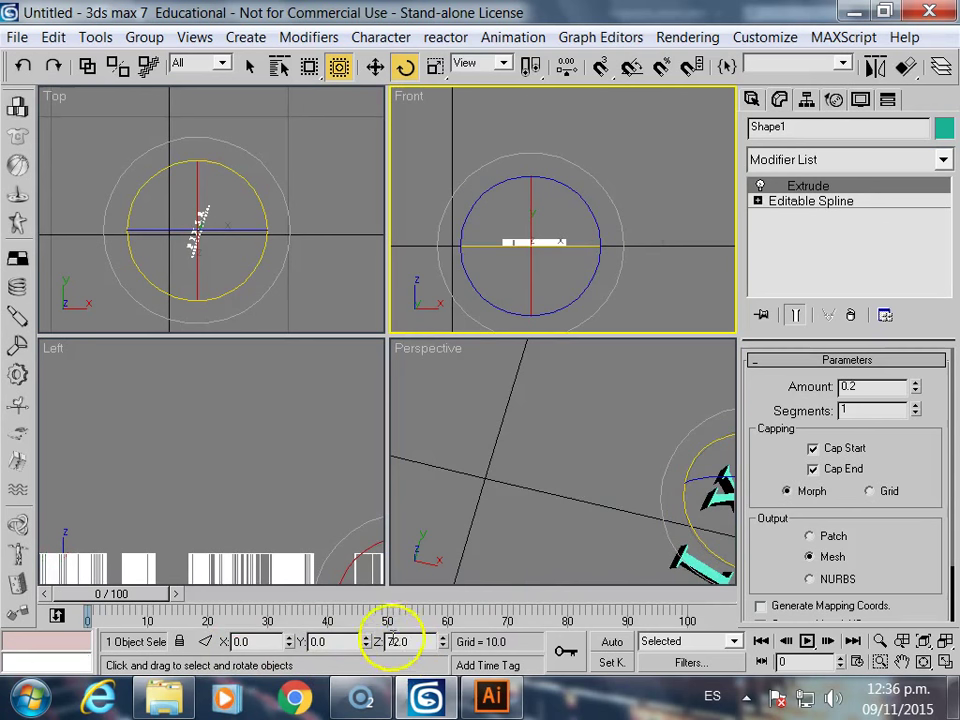
key(ctrl+z)
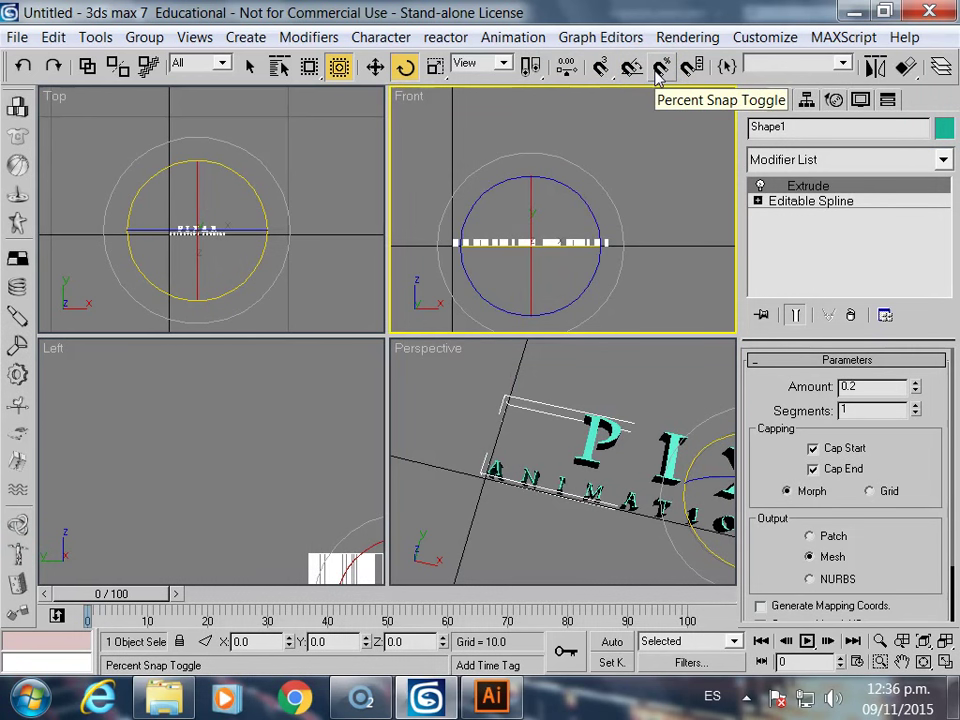
- Turn on Angle Snap and rotate the text exactly 90° about X
key(n)
key(n)
click(630, 66)
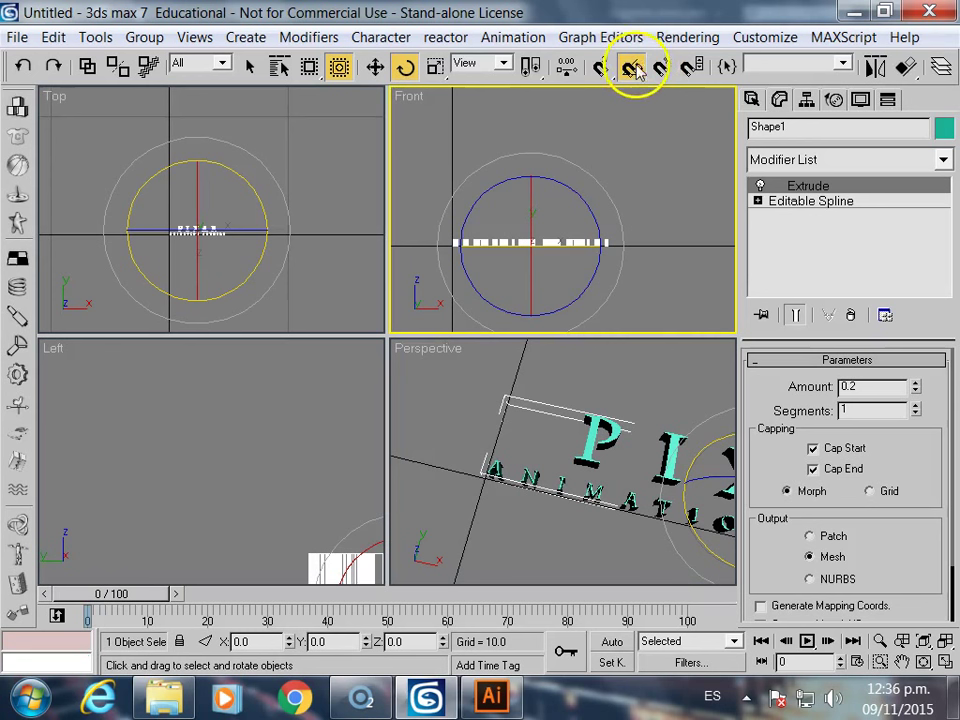
drag(536, 197, 527, 268)
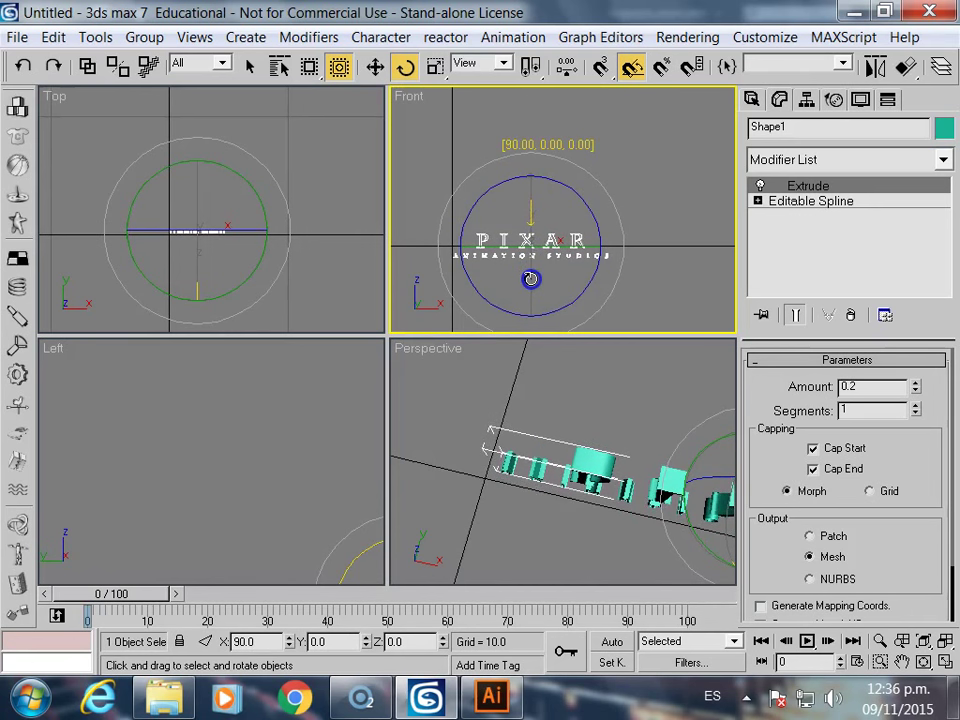
drag(527, 268, 527, 280)
- Move the upright PIXAR text up to Z 1.85
right_click(604, 257)
click(624, 274)
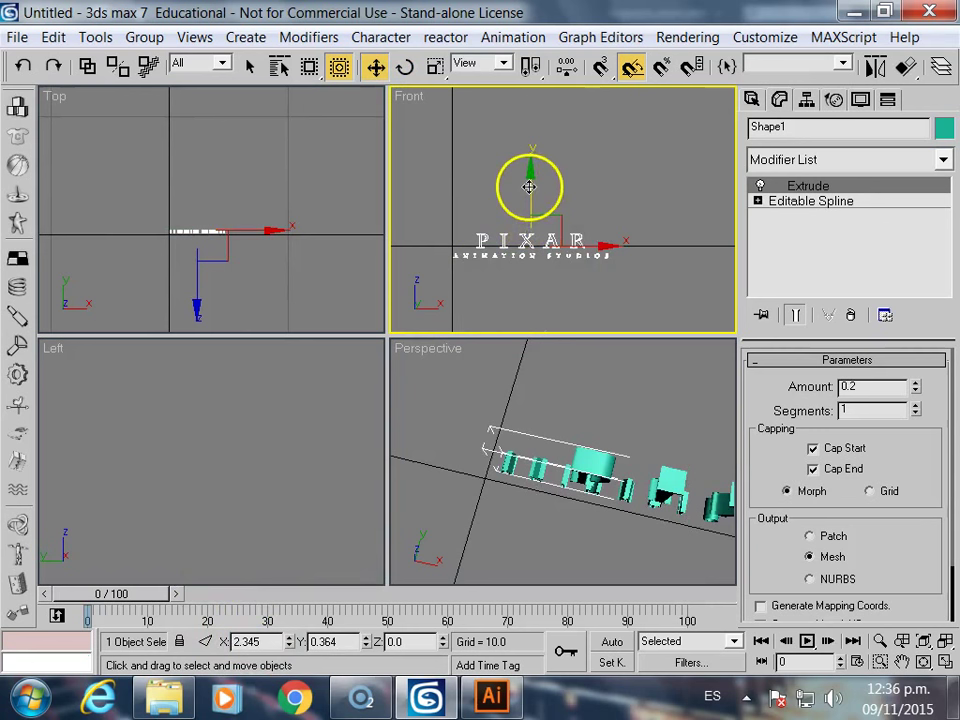
drag(529, 182, 621, 120)
click(751, 101)
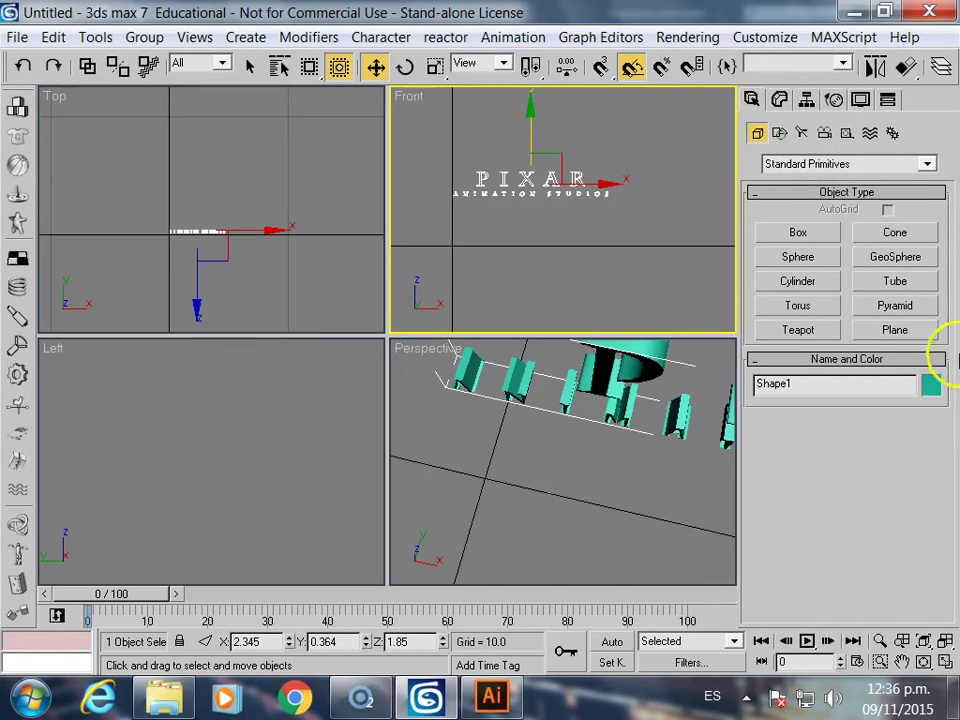
- Draw a Plane in the Top view as the floor
click(895, 330)
click(244, 236)
mouse_move(60, 123)
mouse_down()
mouse_move(261, 294)
mouse_move(420, 381)
mouse_up()
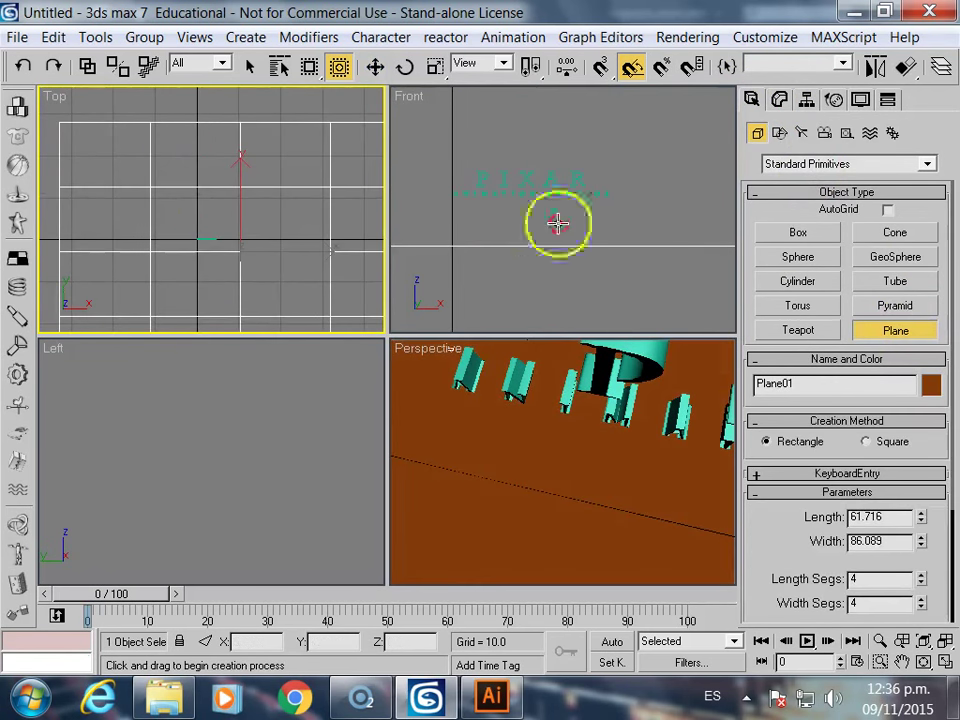
scroll(557, 221, down, 2)
middle_drag(557, 221, 607, 250)
scroll(607, 250, down, 1)
- Create a thin Extended Primitives L-Ext wall along the floor's back edges as a backdrop
click(793, 167)
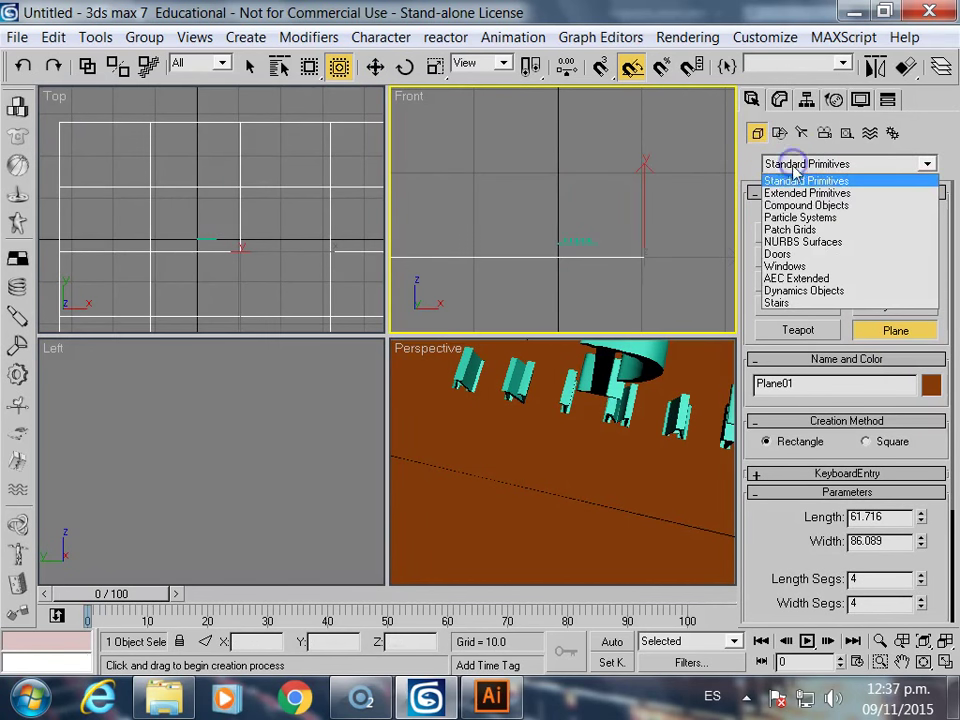
click(787, 195)
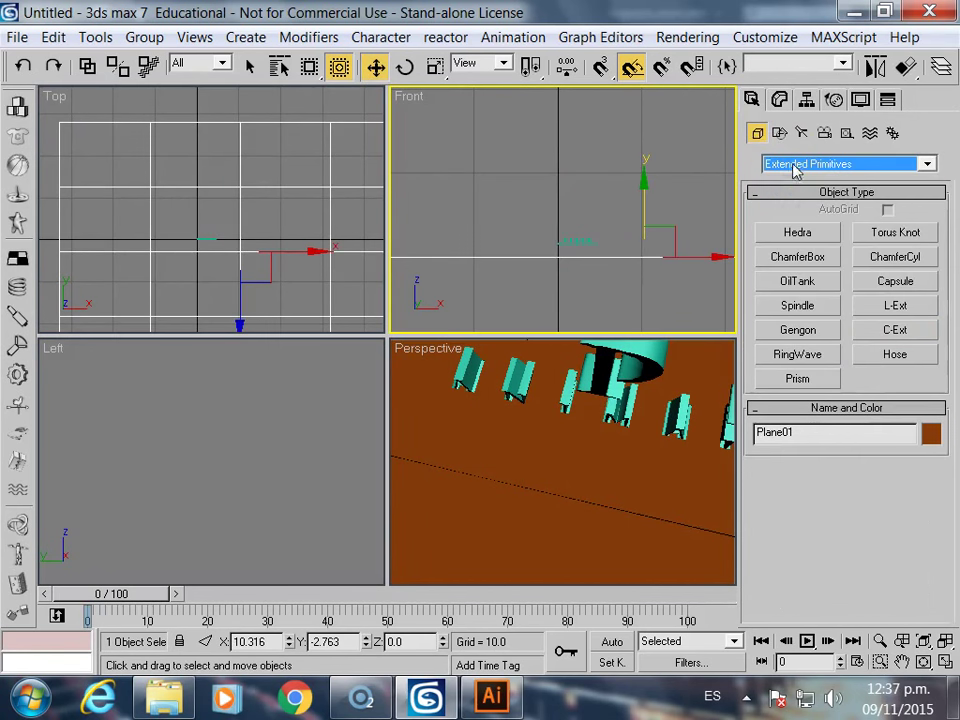
click(896, 307)
click(119, 159)
drag(119, 159, 300, 323)
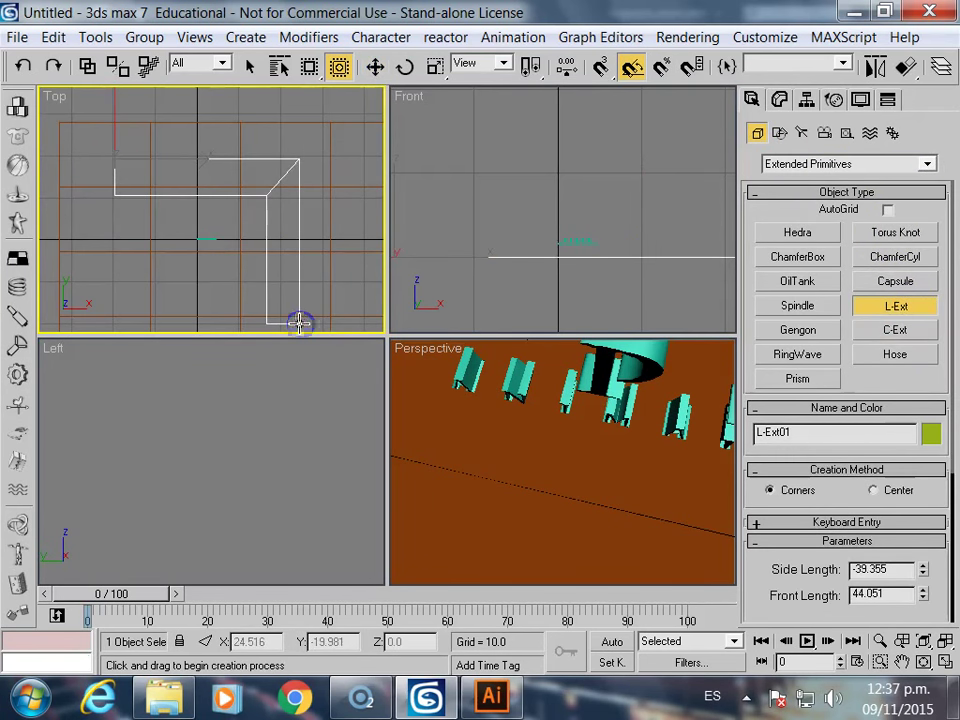
click(311, 231)
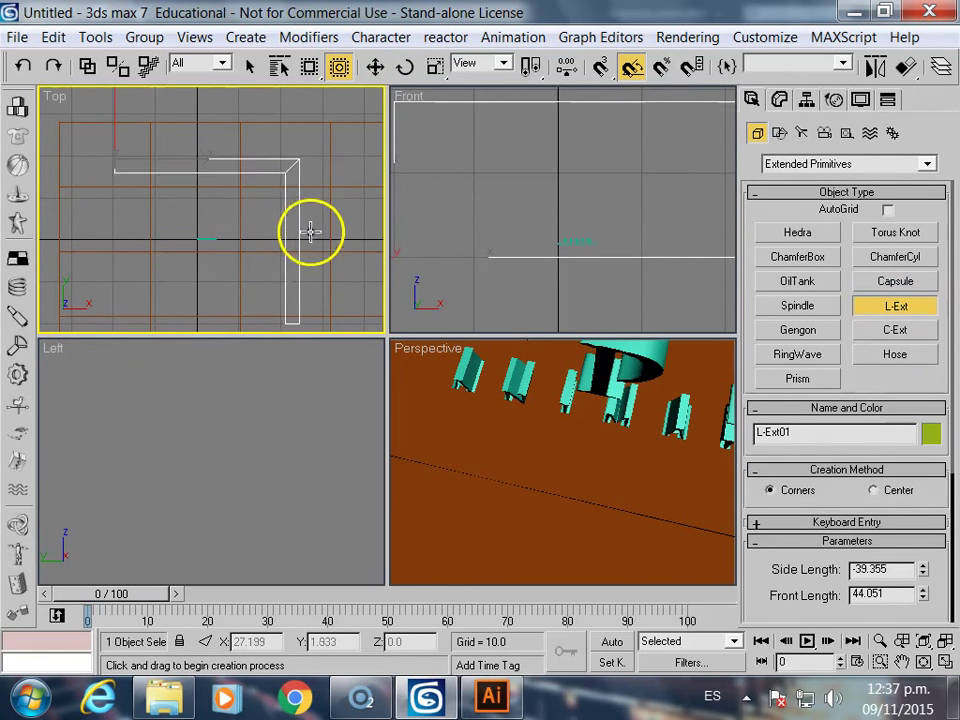
scroll(553, 368, down, 5)
mouse_move(568, 418)
middle_down()
mouse_move(496, 418)
mouse_move(582, 310)
middle_up()
scroll(508, 424, down, 2)
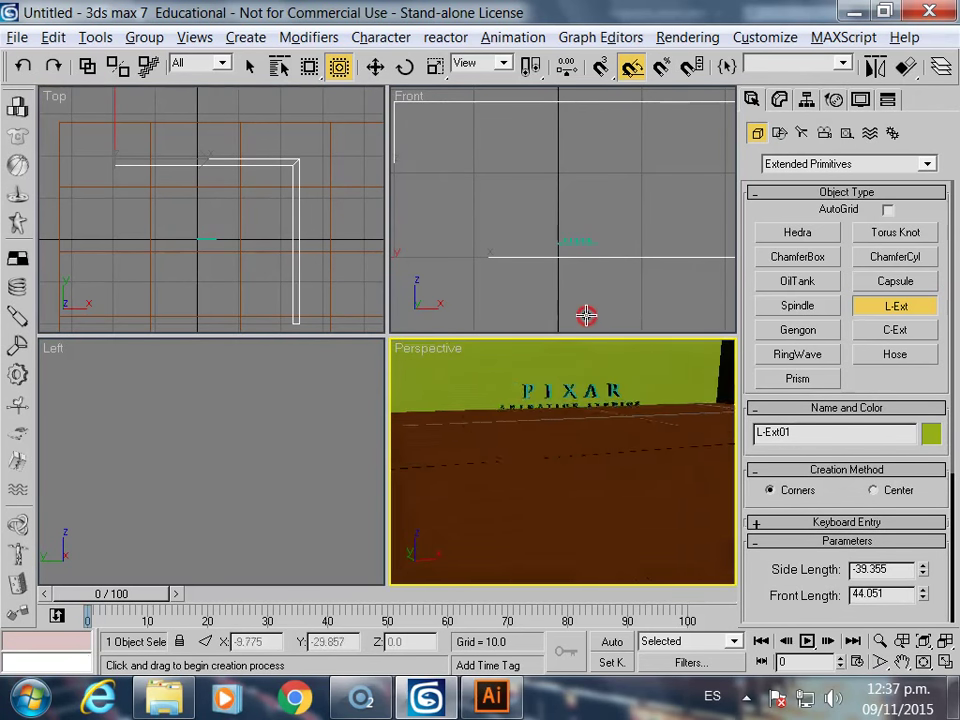
alt+middle_drag(553, 429, 572, 451)
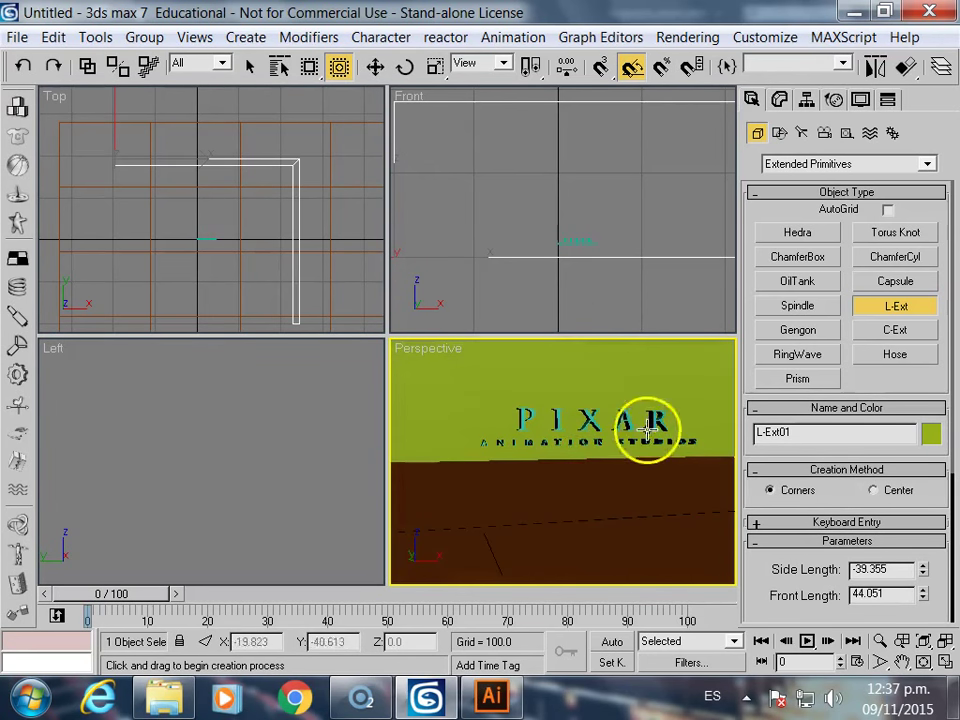
right_click(709, 291)
right_click(701, 287)
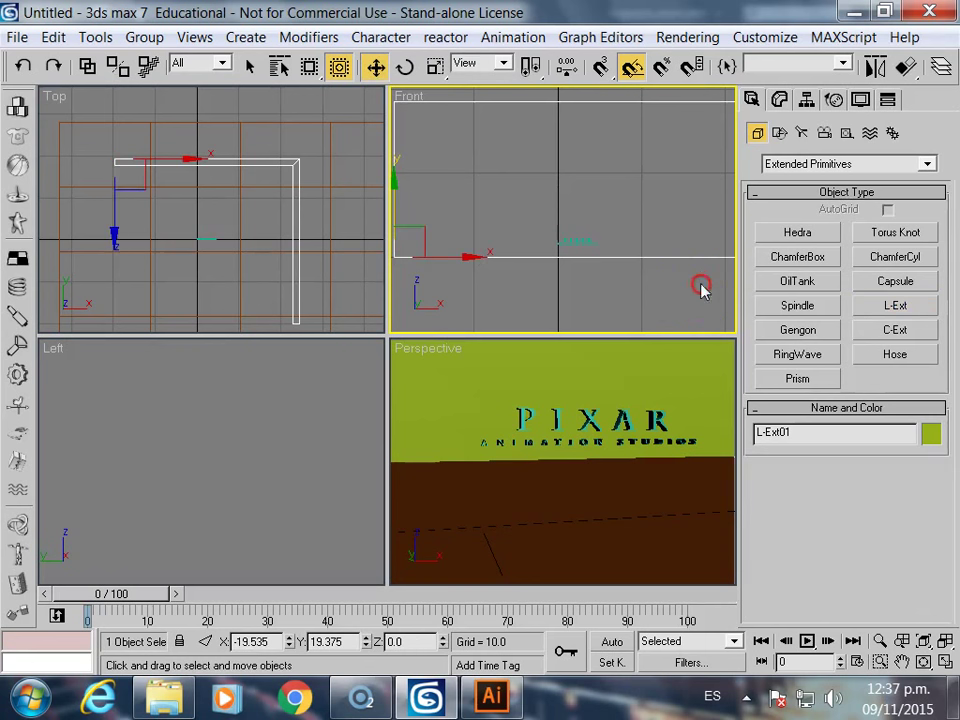
- Change Plane01's object colour to light cyan
click(548, 303)
click(479, 555)
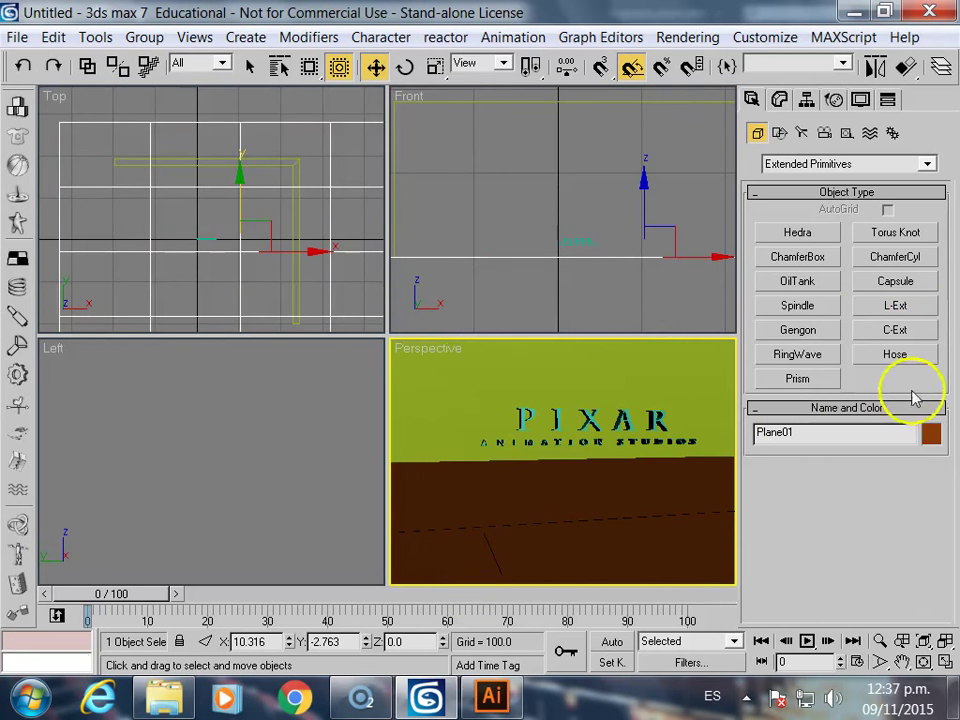
click(927, 436)
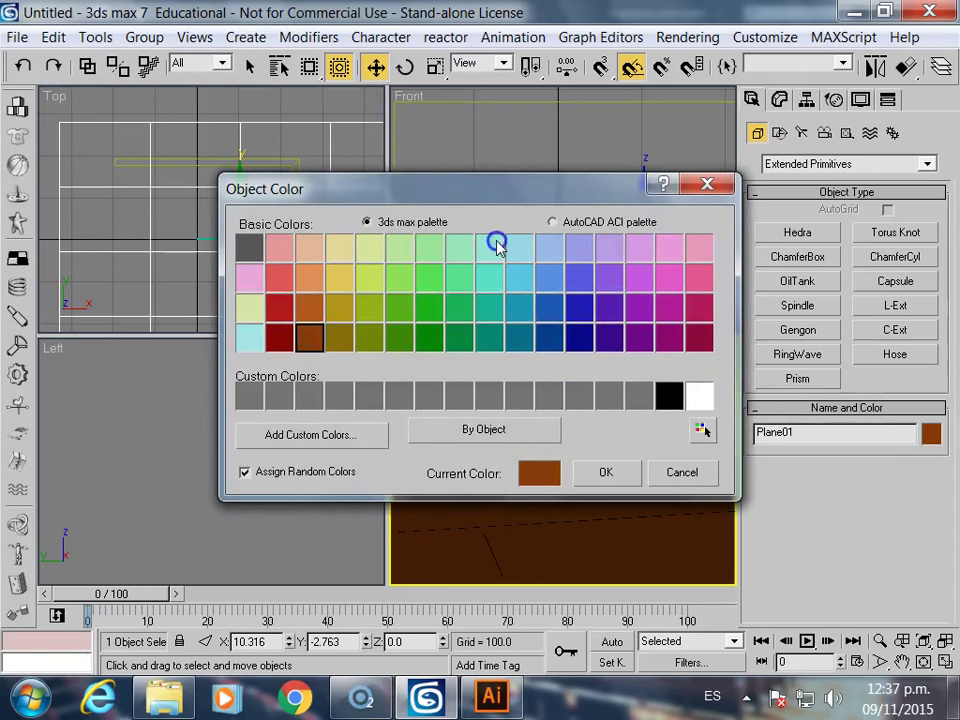
click(489, 248)
click(606, 472)
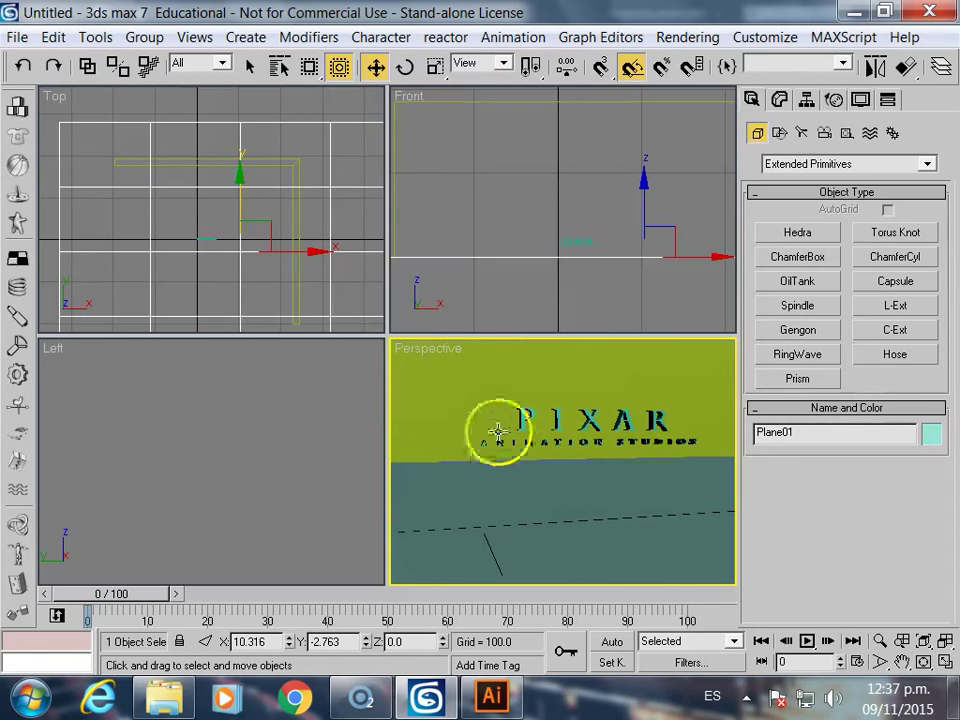
click(567, 239)
- Move the PIXAR text down to Z 0.37, just above the teal floor
click(583, 238)
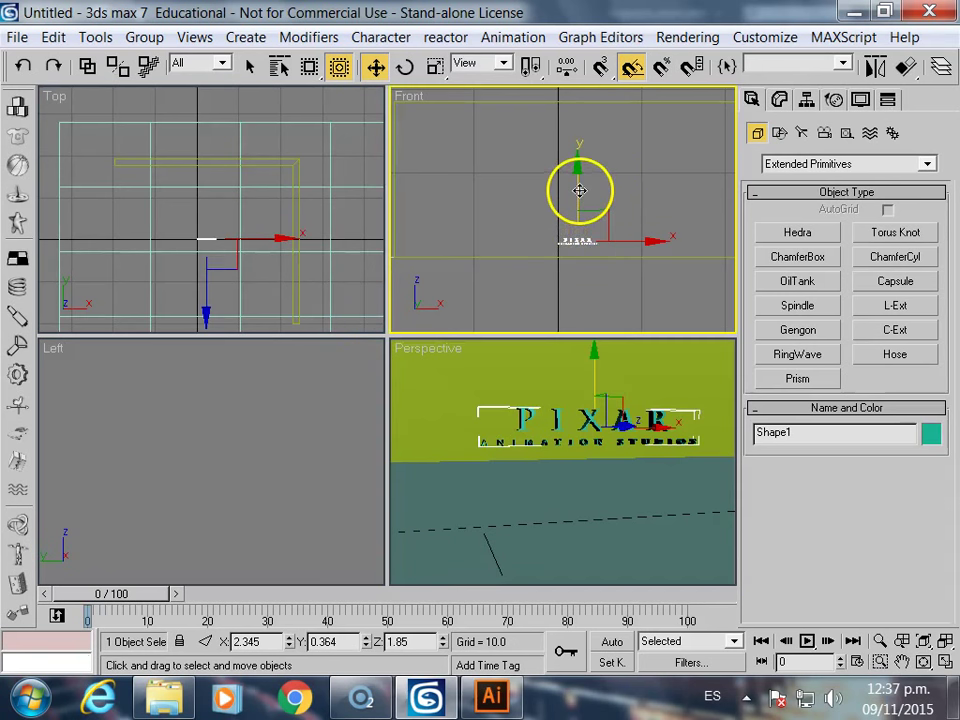
middle_drag(579, 407, 553, 438)
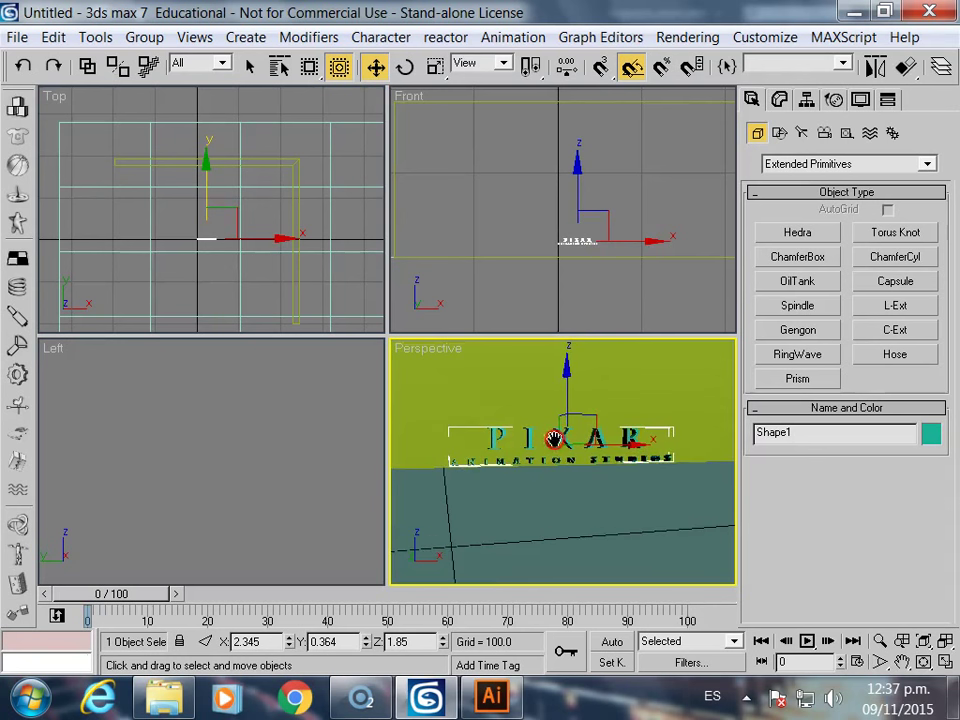
mouse_move(604, 274)
middle_down()
mouse_move(517, 196)
mouse_move(574, 257)
middle_up()
scroll(545, 176, up, 2)
drag(544, 162, 544, 212)
alt+middle_drag(596, 540, 797, 604)
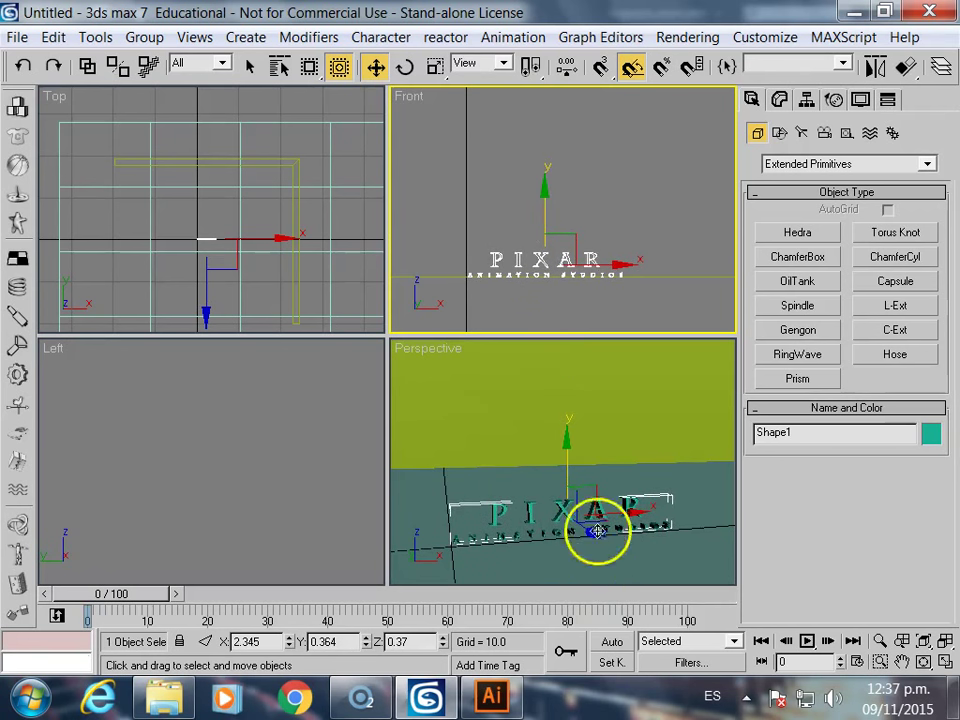
click(880, 641)
mouse_move(584, 529)
mouse_down()
mouse_move(570, 506)
mouse_move(601, 492)
mouse_move(579, 478)
mouse_move(585, 484)
mouse_up()
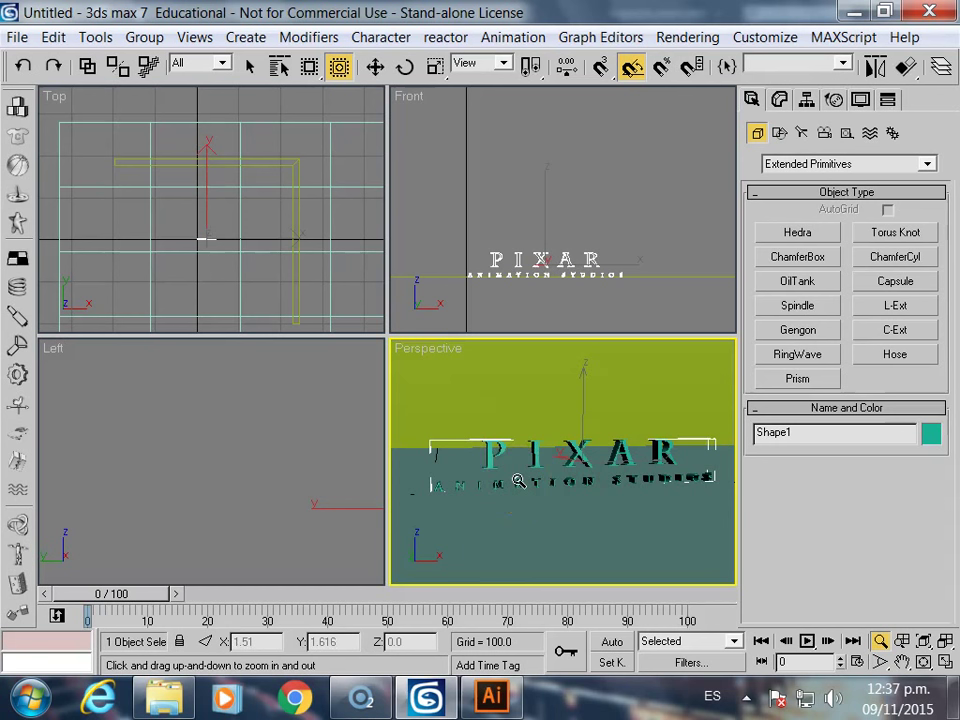
- Turn on Safe Frames in the Perspective view and adjust the framing around the logo
key(shift+f)
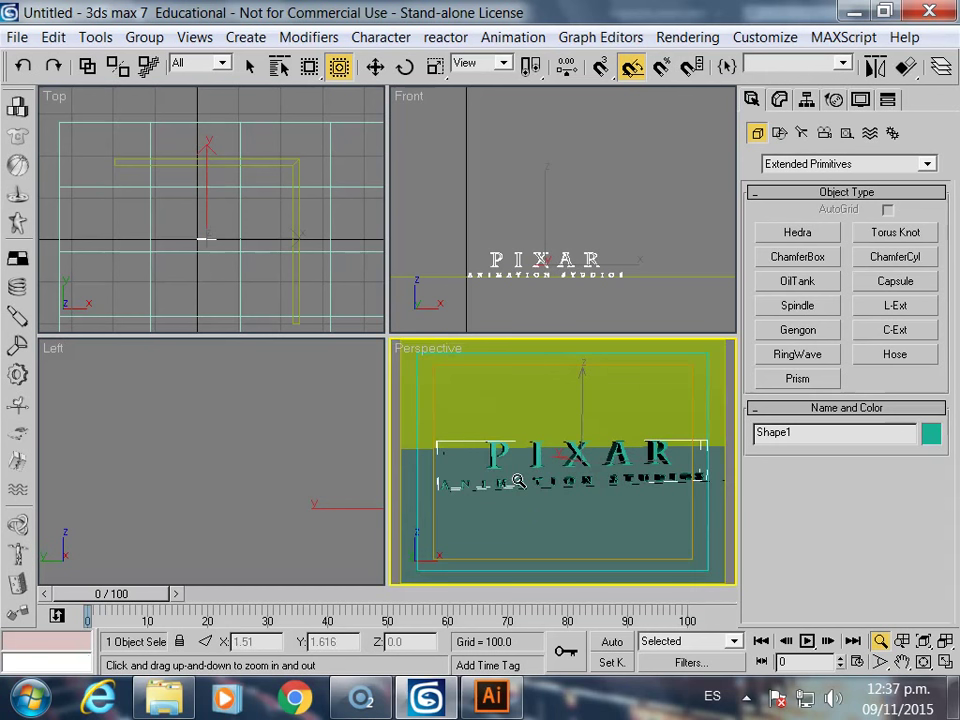
drag(520, 479, 580, 445)
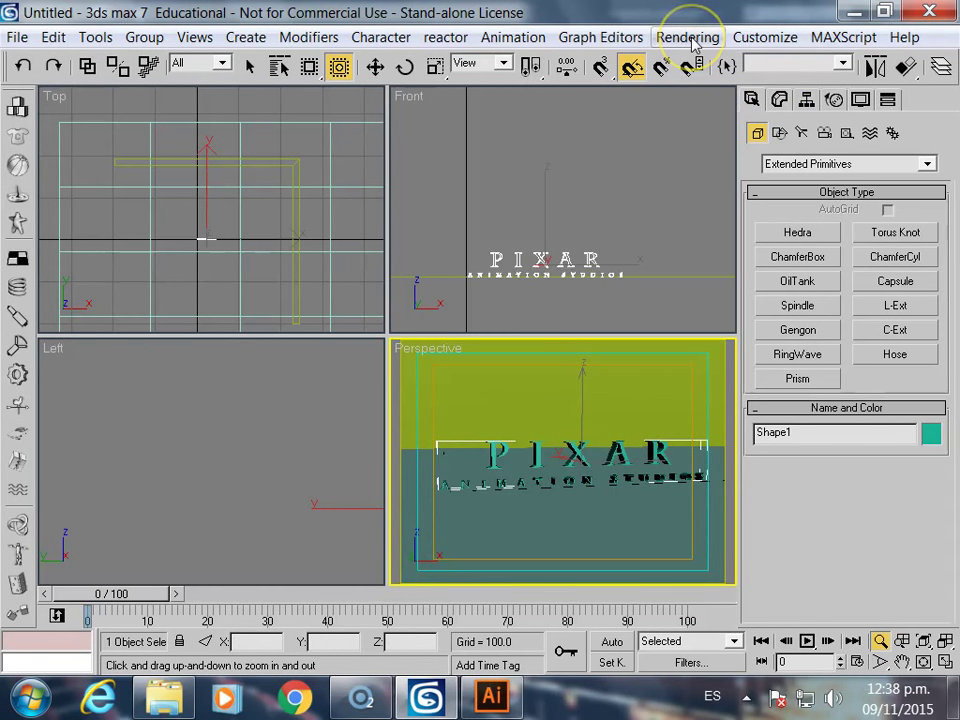
click(688, 37)
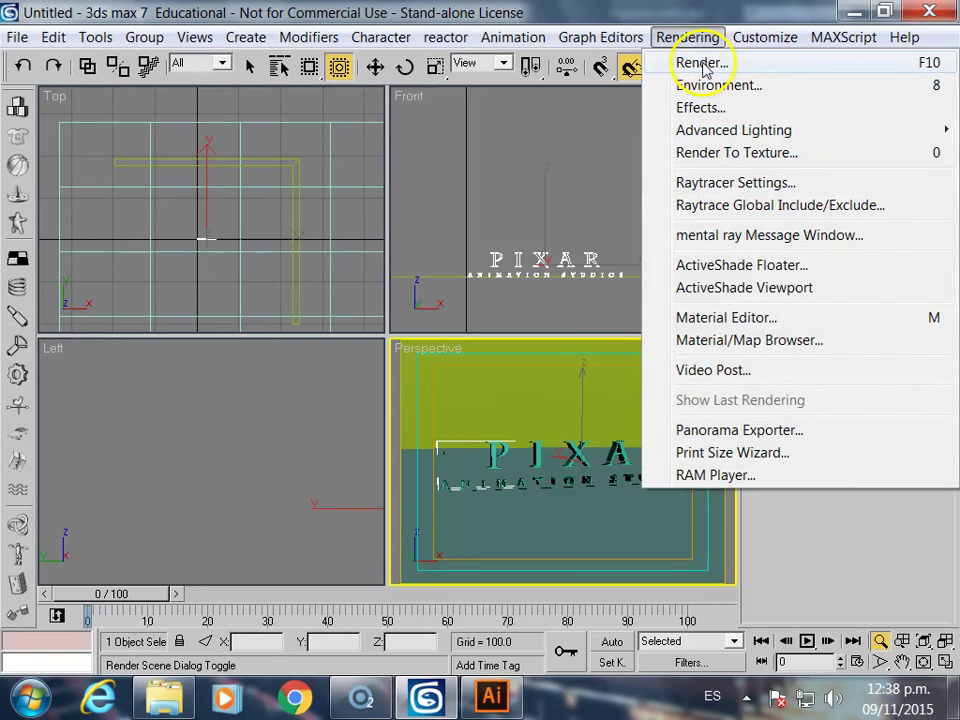
click(460, 160)
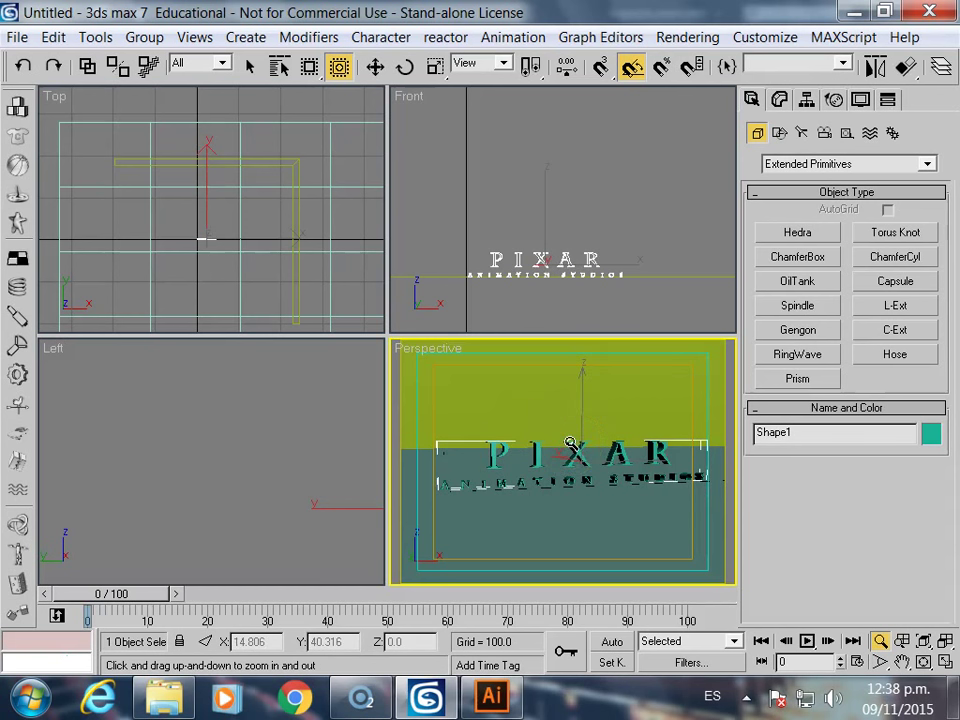
middle_drag(569, 441, 572, 435)
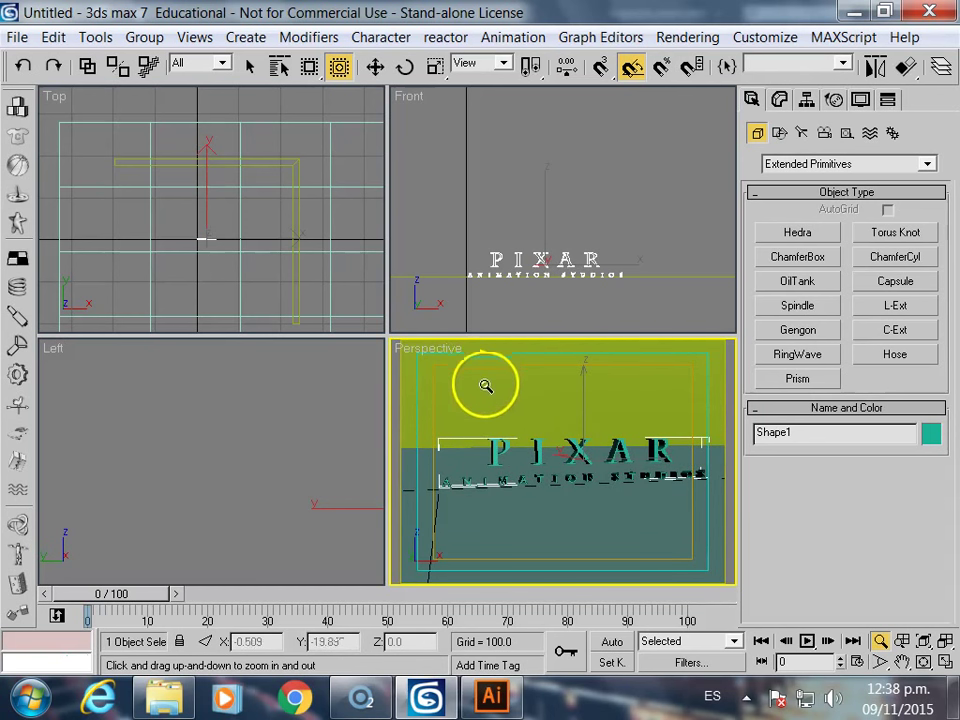
click(494, 420)
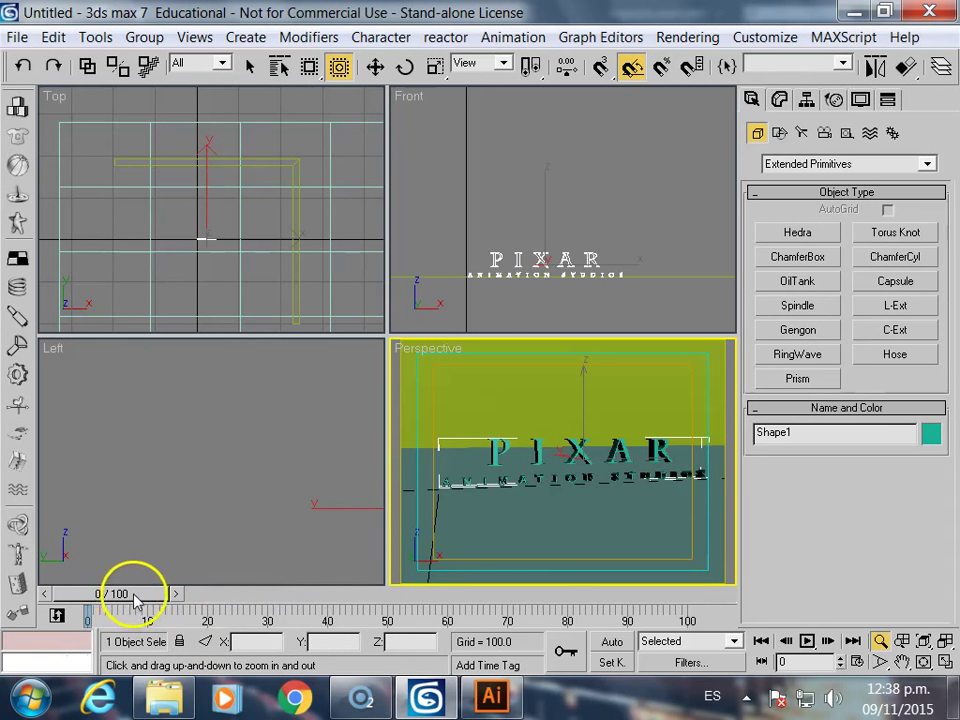
- Raise the PIXAR text to about Z 3.6, well above the floor and out of frame
right_click(557, 457)
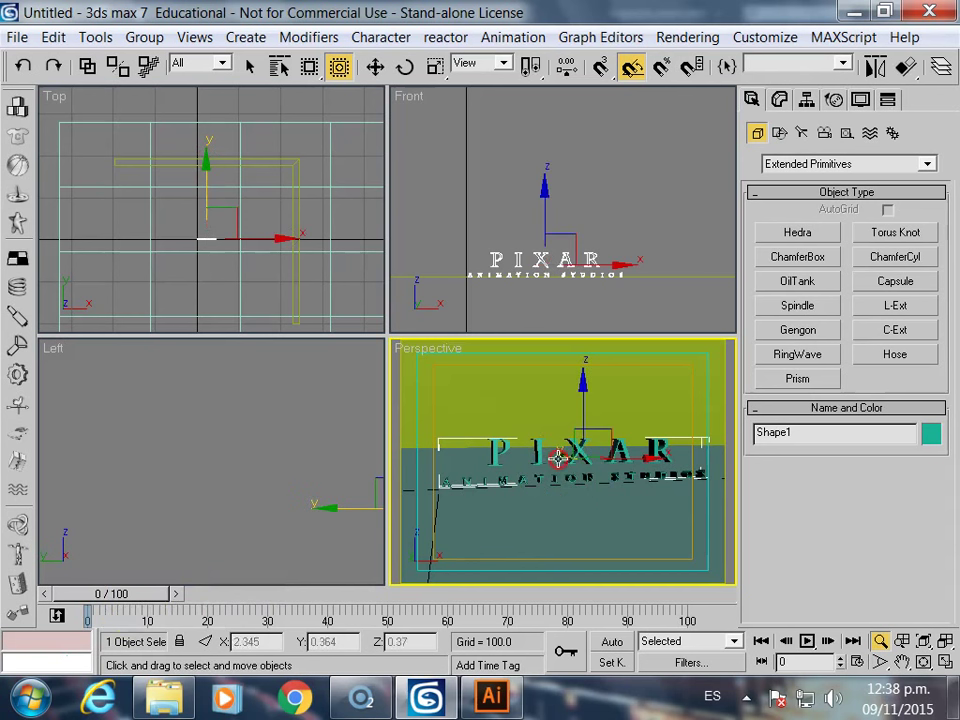
click(141, 592)
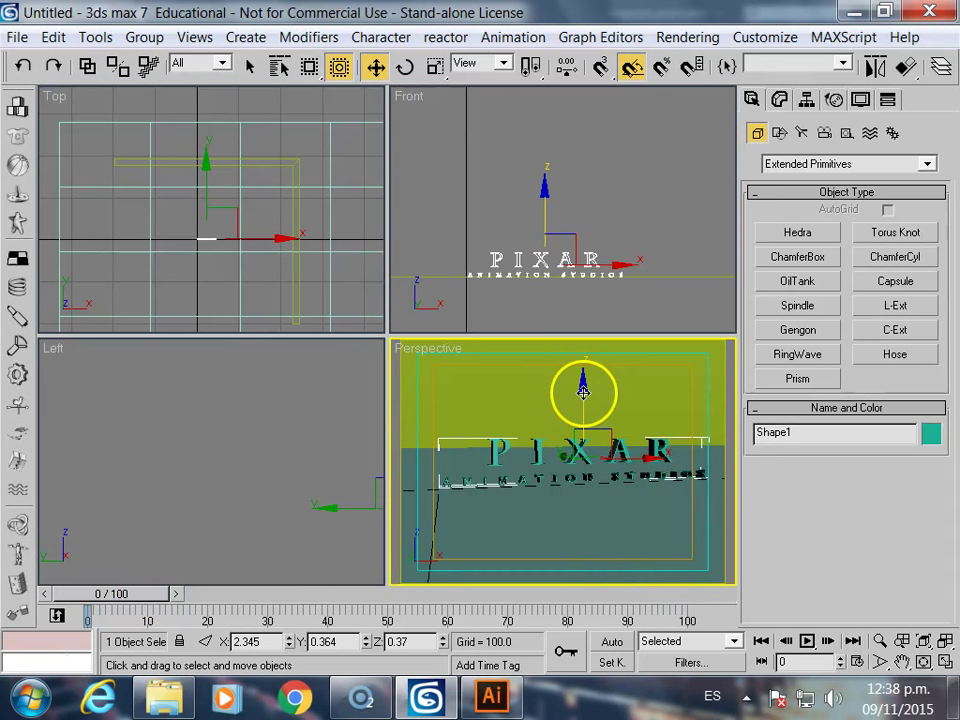
drag(583, 392, 562, 196)
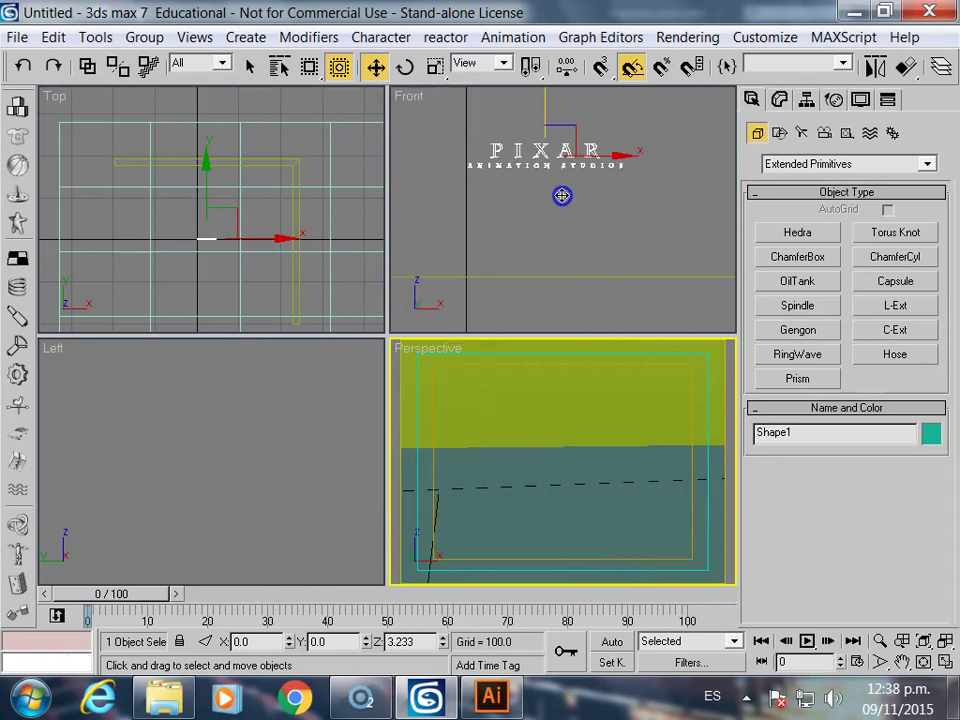
mouse_move(565, 190)
middle_down()
mouse_move(632, 227)
mouse_move(505, 240)
mouse_move(636, 238)
mouse_move(633, 250)
middle_up()
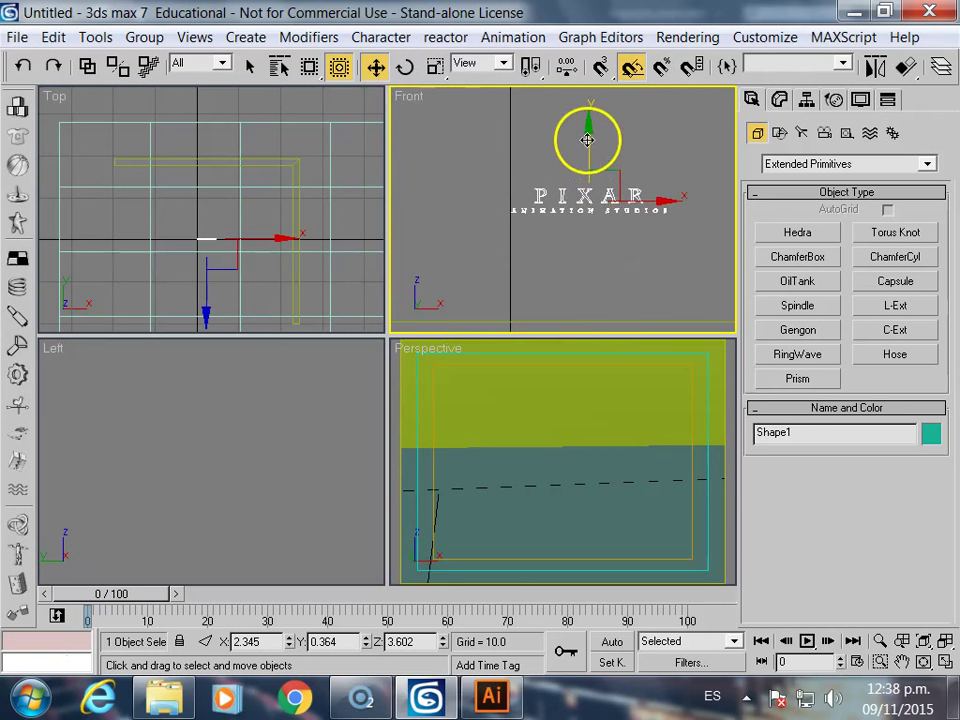
drag(597, 175, 587, 144)
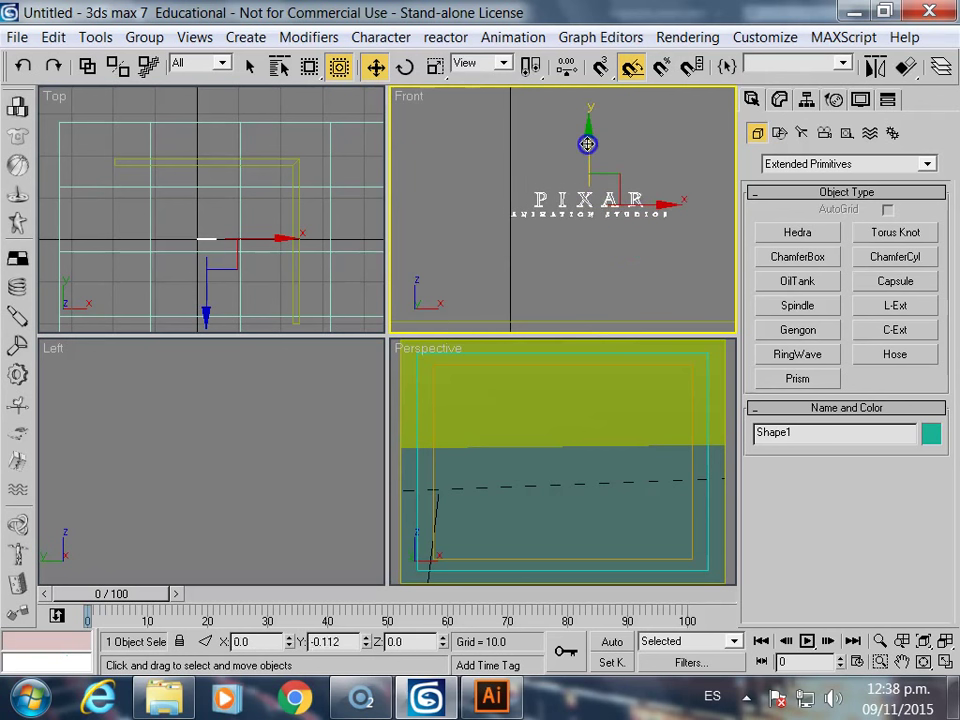
- With Auto Key on, drop the PIXAR logo onto the floor at frame 12
click(612, 642)
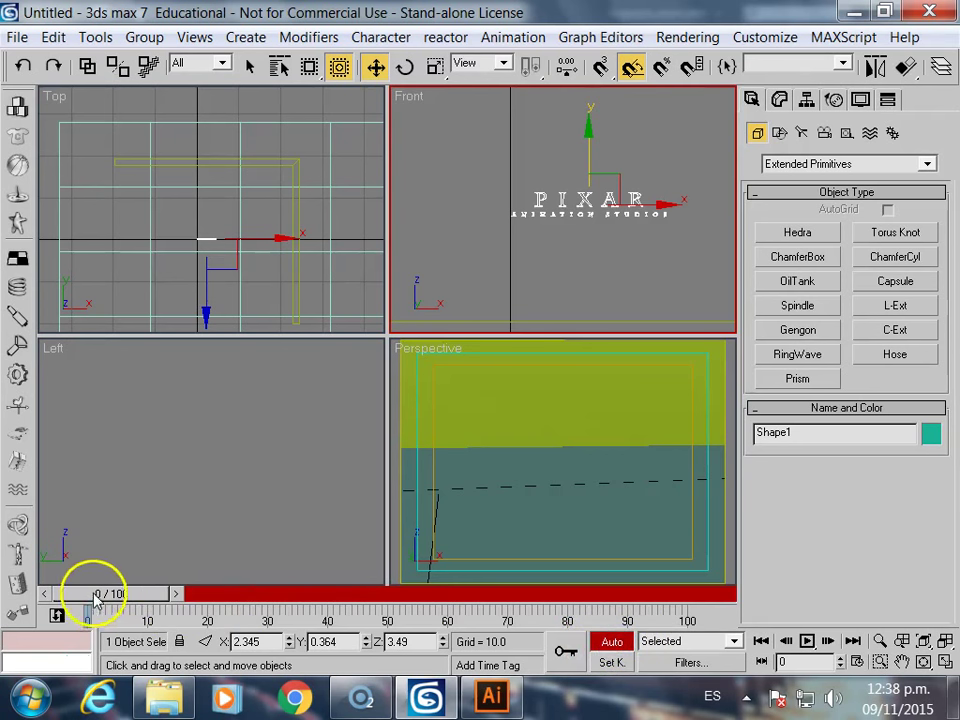
drag(124, 594, 212, 596)
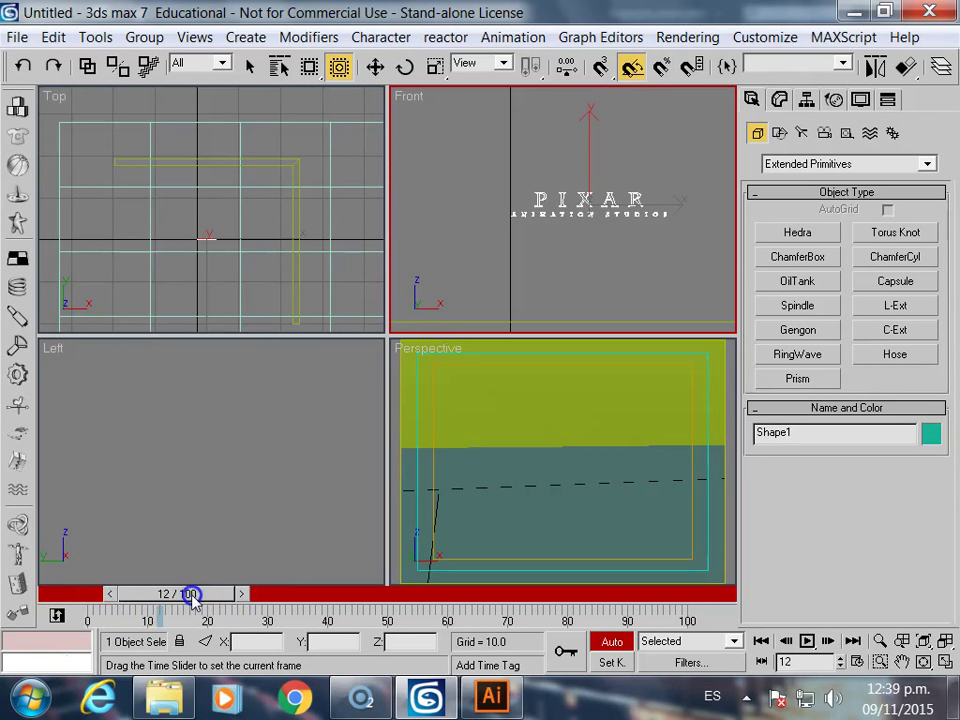
key(w)
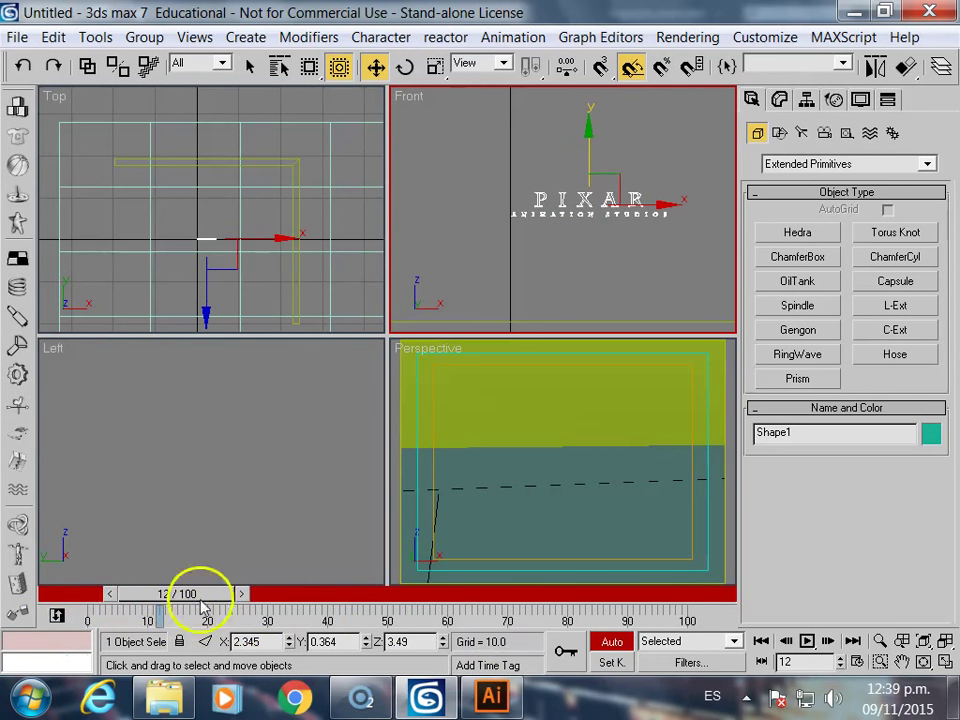
drag(591, 142, 574, 242)
mouse_move(574, 242)
middle_down()
mouse_move(516, 180)
mouse_move(551, 226)
mouse_move(555, 208)
middle_up()
scroll(516, 180, up, 3)
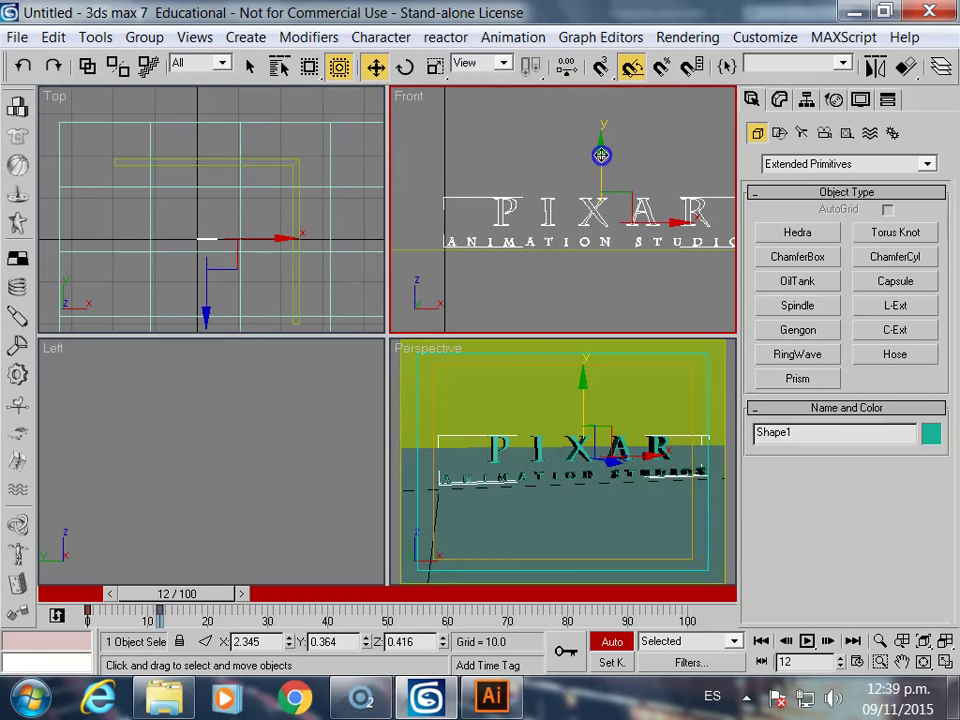
mouse_move(156, 594)
mouse_down()
mouse_move(107, 606)
mouse_move(169, 611)
mouse_up()
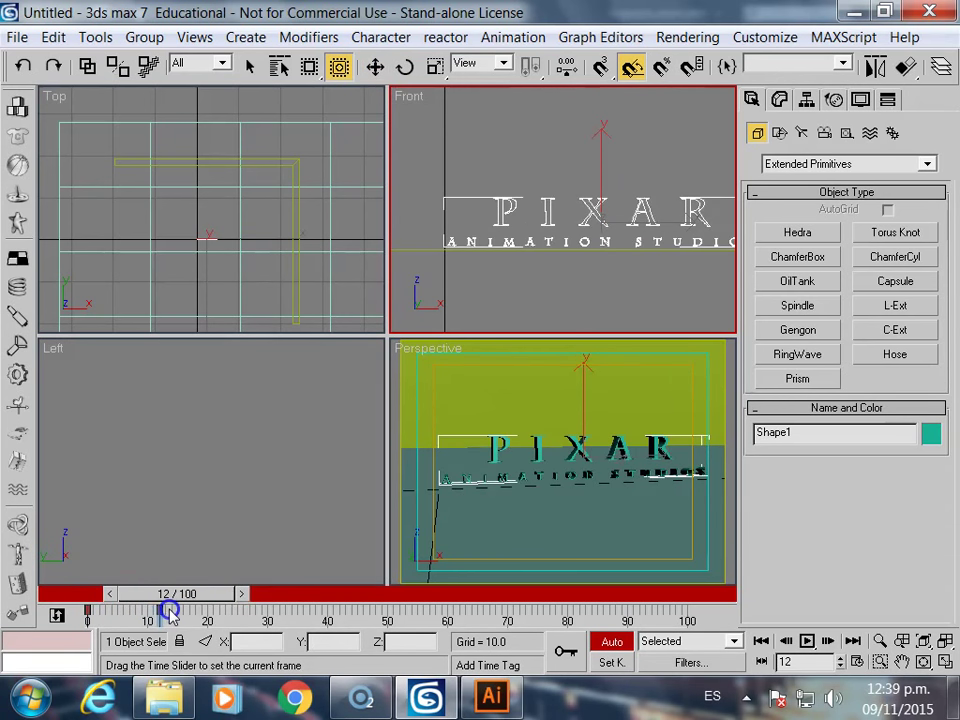
key(w)
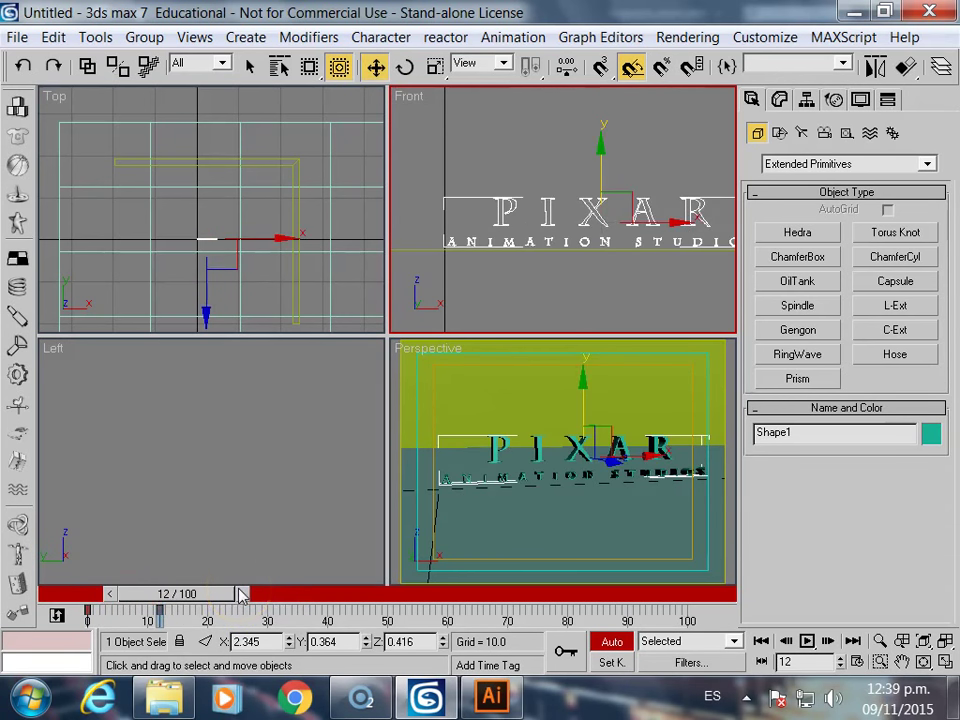
- Key shrinking bounces of the logo, settling on the floor at frame 27, then rewind to 0
click(240, 595)
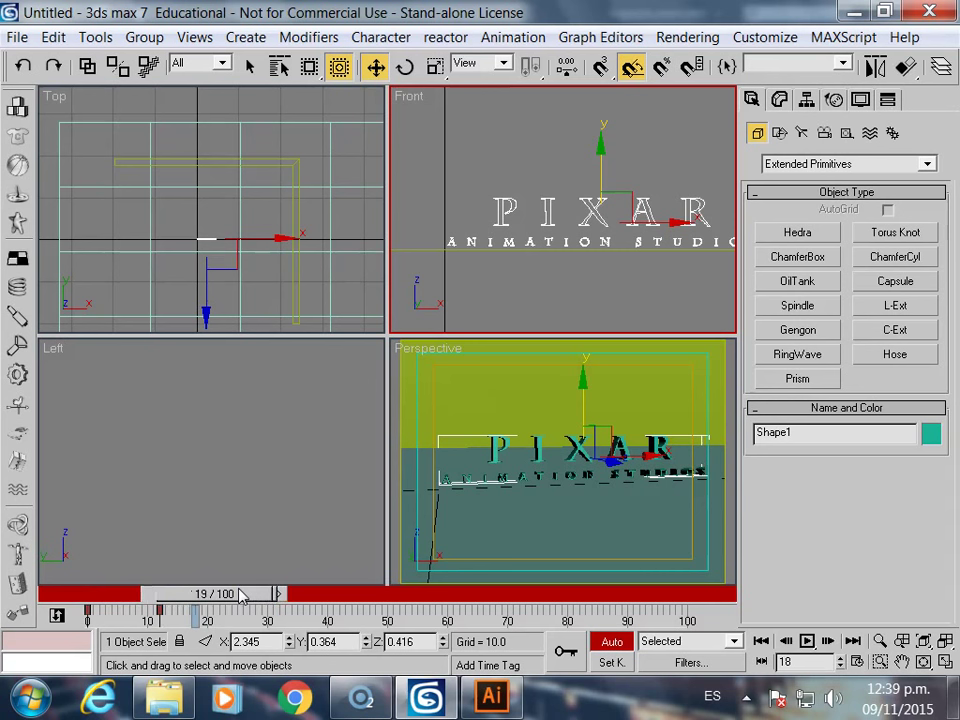
click(579, 193)
click(600, 197)
drag(604, 161, 606, 107)
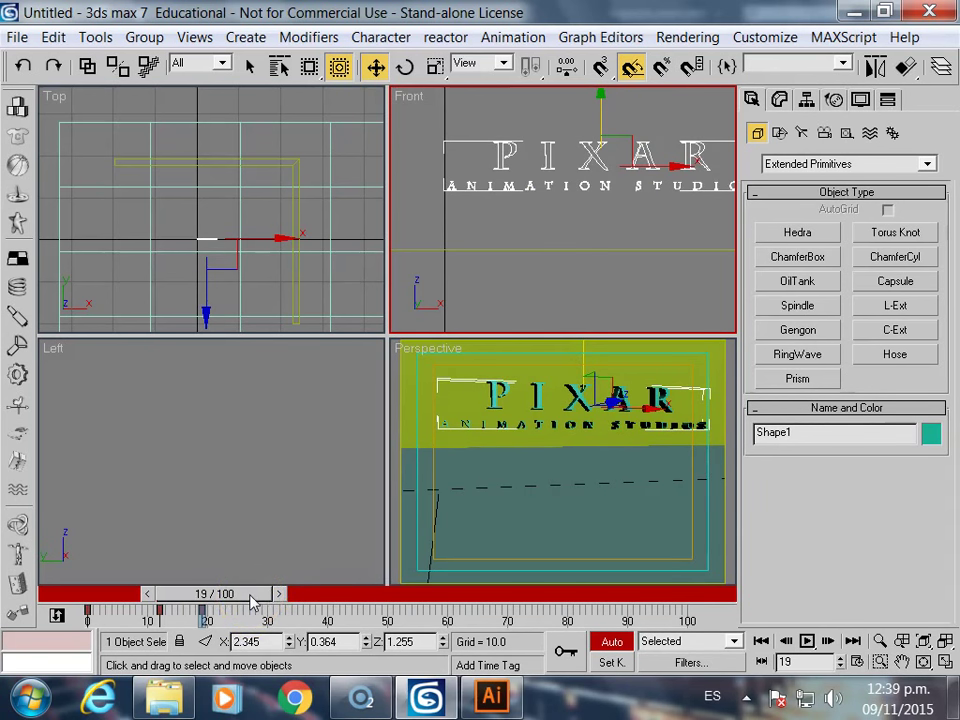
drag(251, 601, 254, 603)
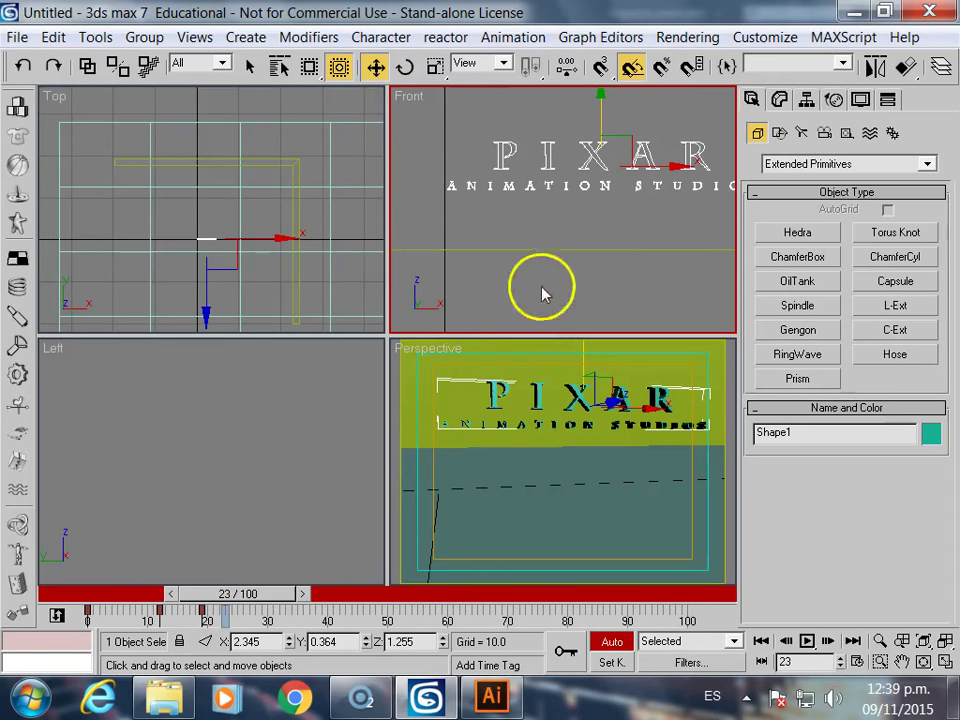
drag(602, 107, 604, 172)
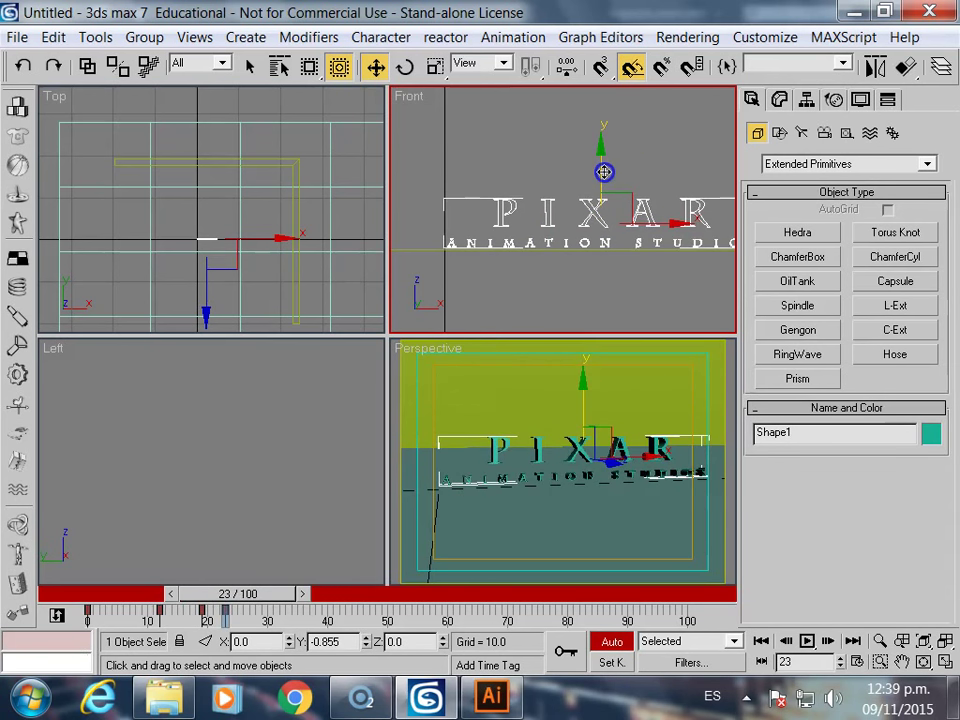
key(period)
key(period)
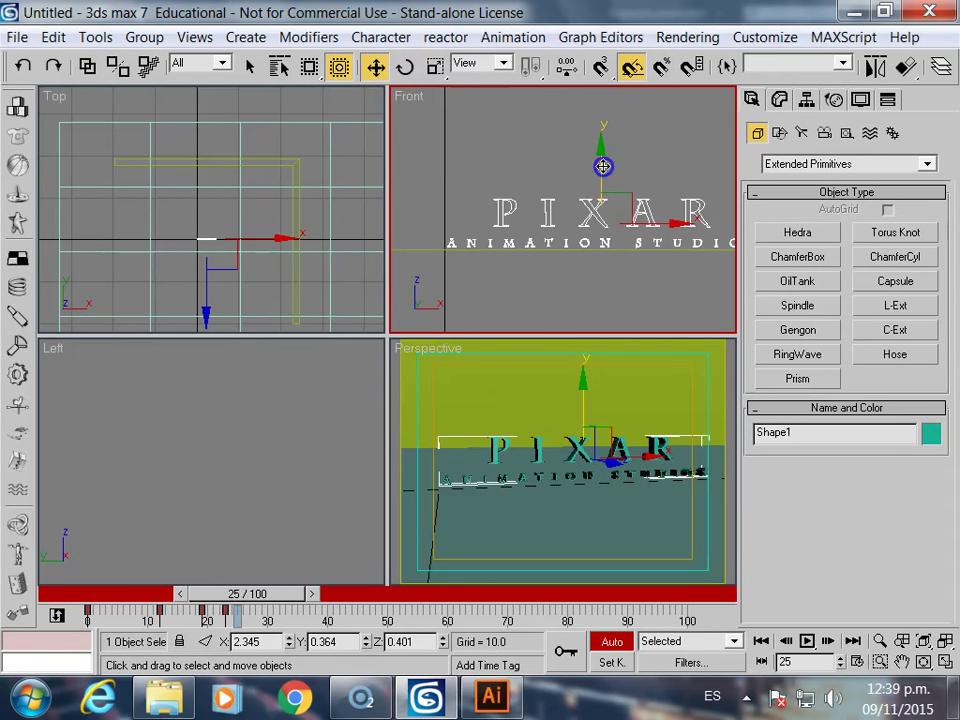
drag(602, 166, 602, 155)
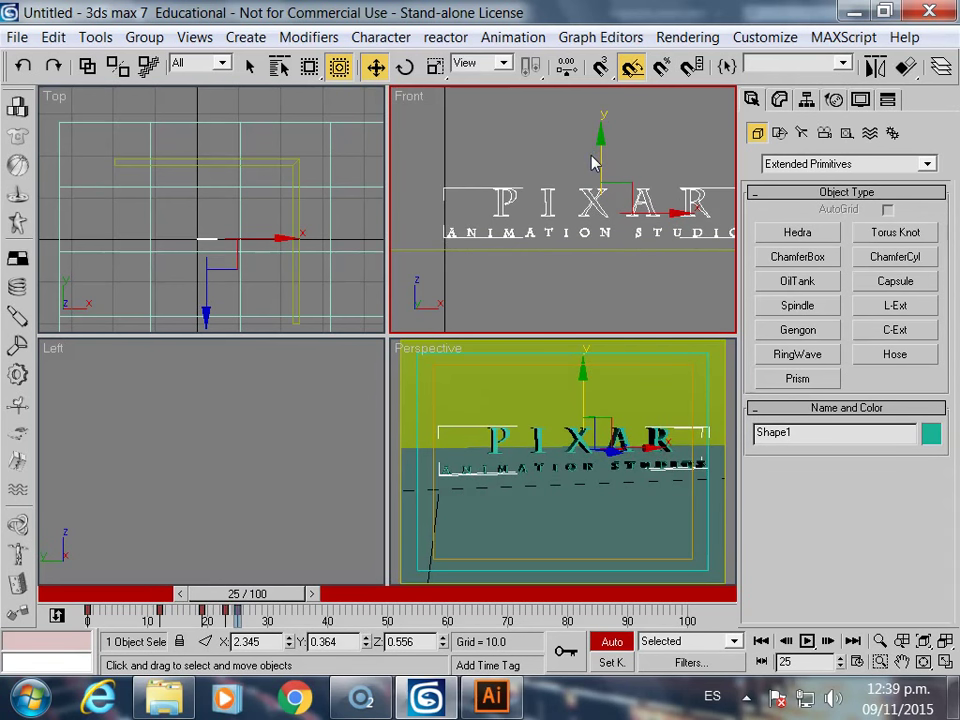
key(period)
key(period)
drag(606, 146, 608, 156)
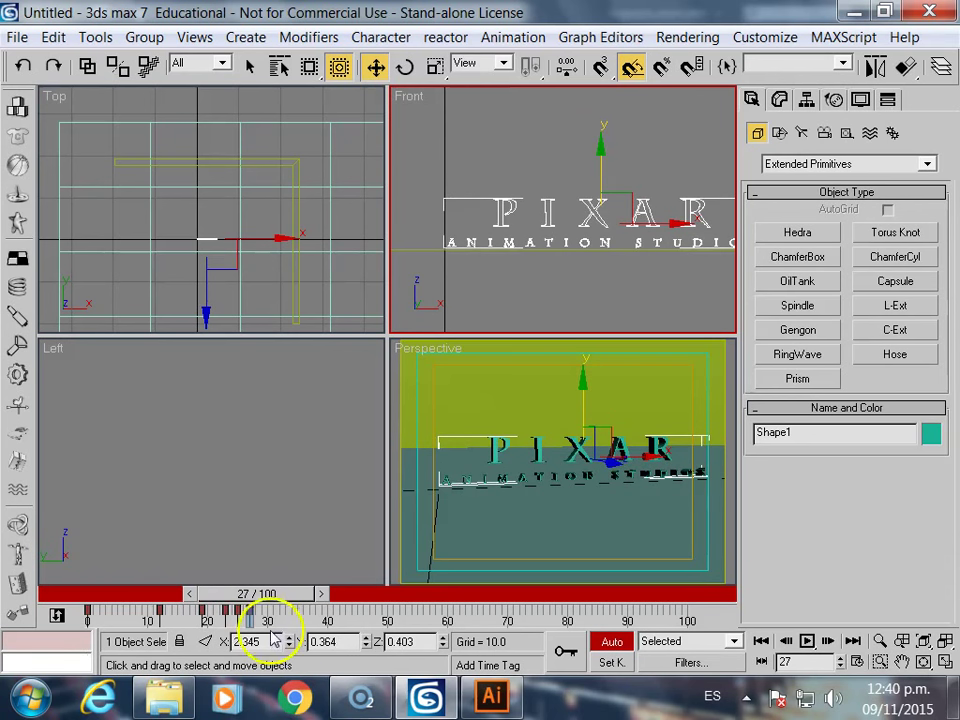
drag(258, 594, 161, 590)
- Preview the bounce in a maximized Perspective view, then select the PIXAR text
click(581, 525)
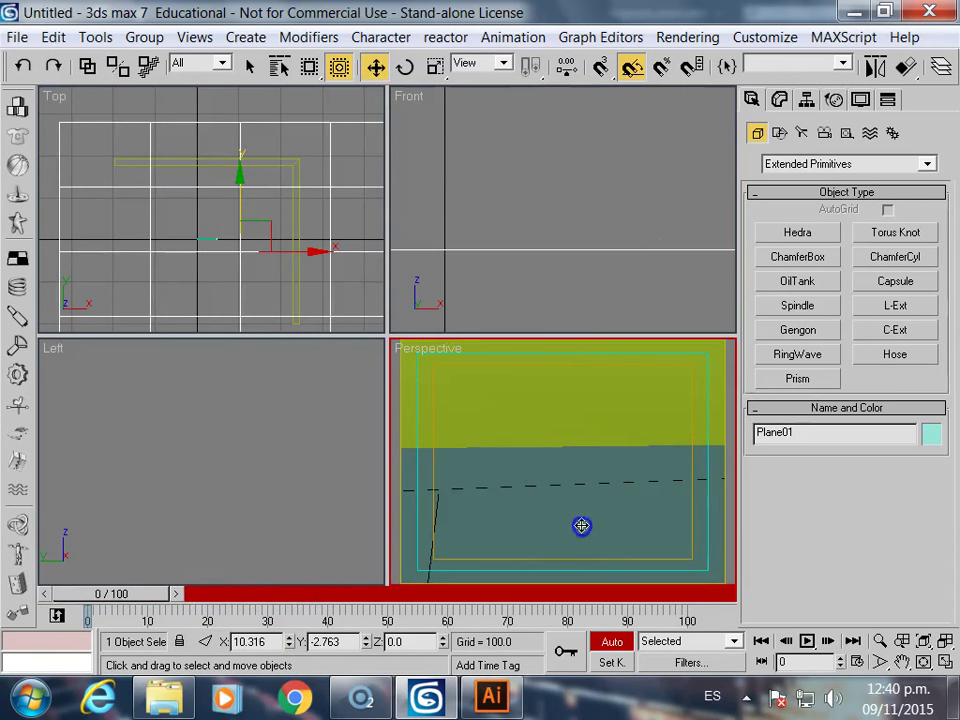
click(945, 662)
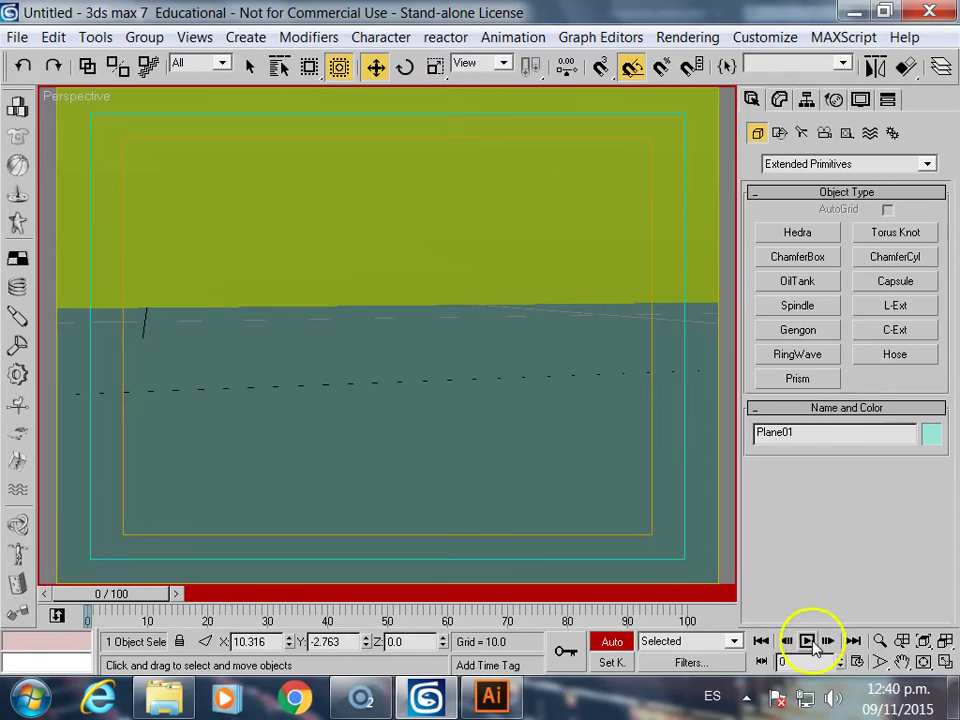
click(807, 641)
mouse_move(355, 596)
mouse_down()
mouse_move(80, 590)
mouse_move(189, 591)
mouse_move(103, 591)
mouse_move(246, 604)
mouse_up()
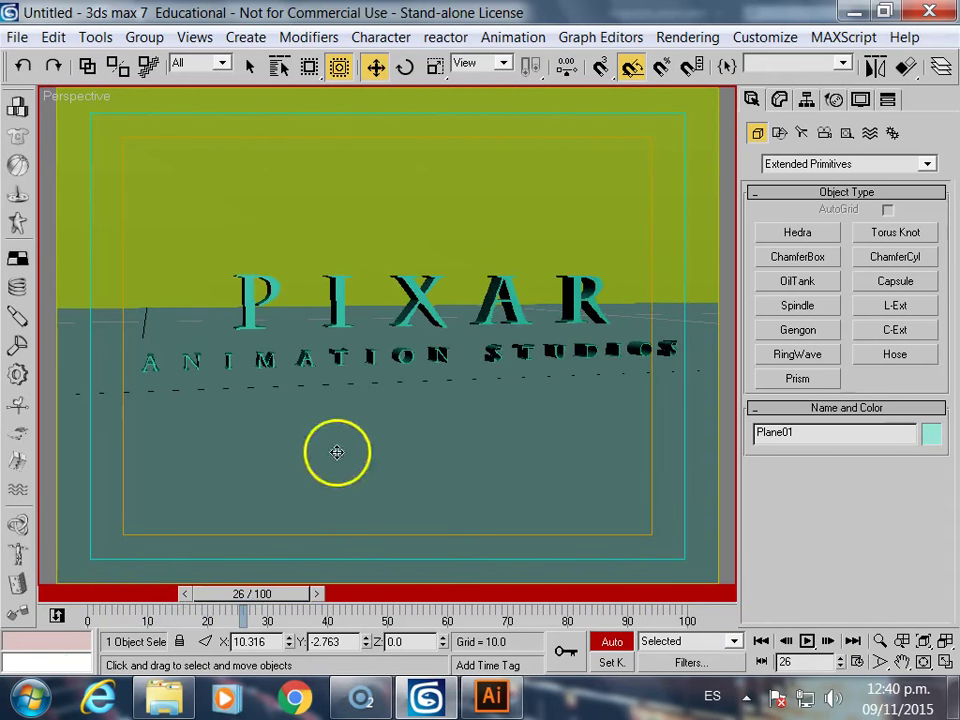
click(416, 308)
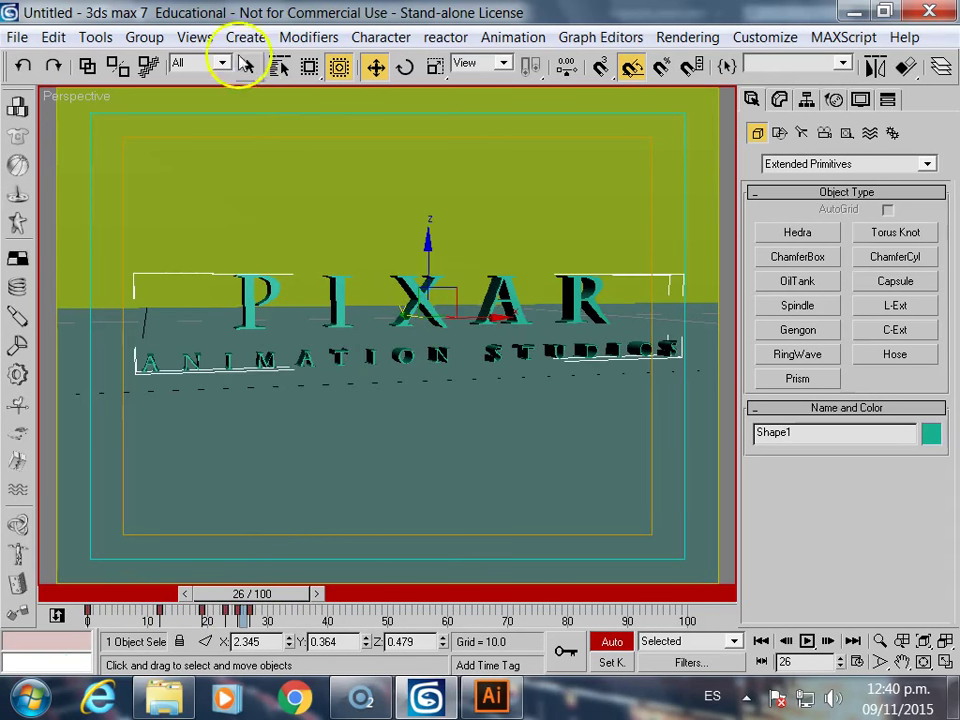
click(580, 40)
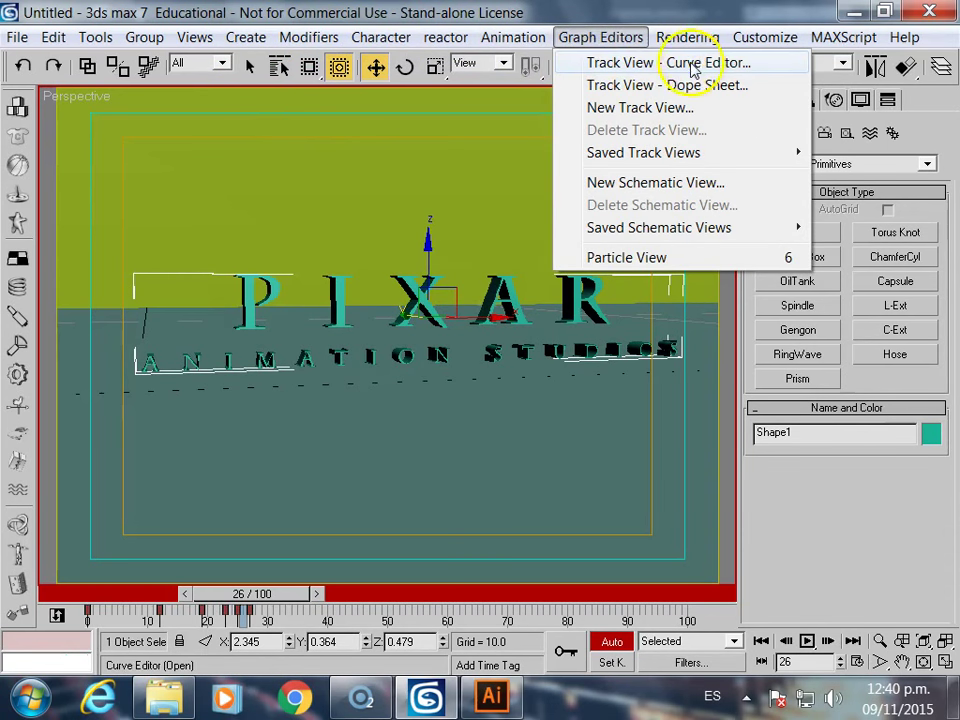
- Open Track View - Curve Editor and display Shape1's Z Position bounce curve
click(692, 66)
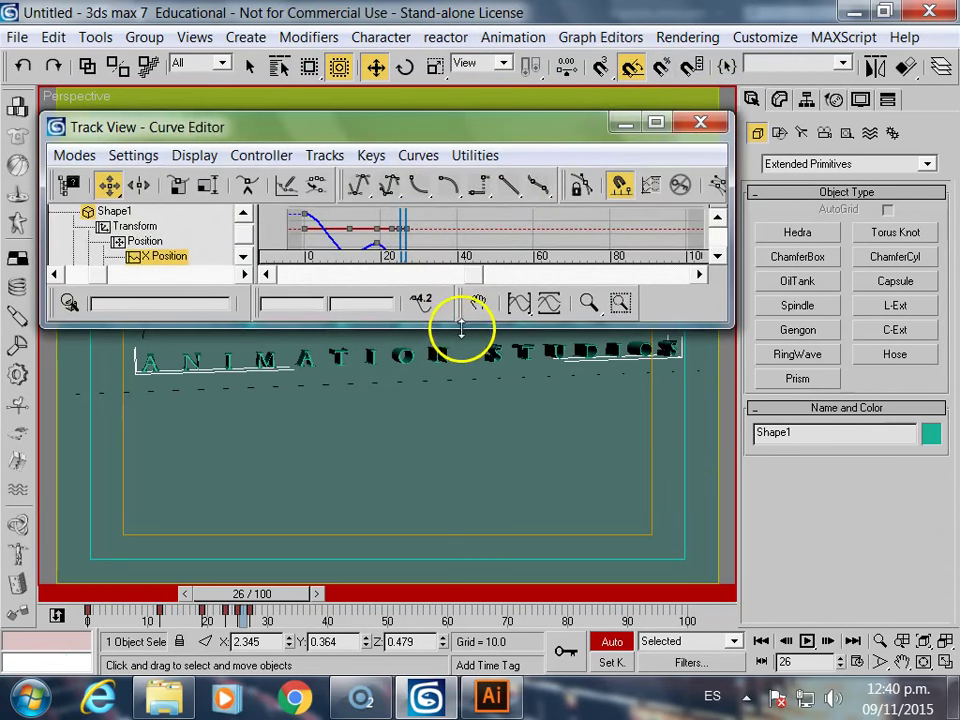
drag(461, 328, 491, 440)
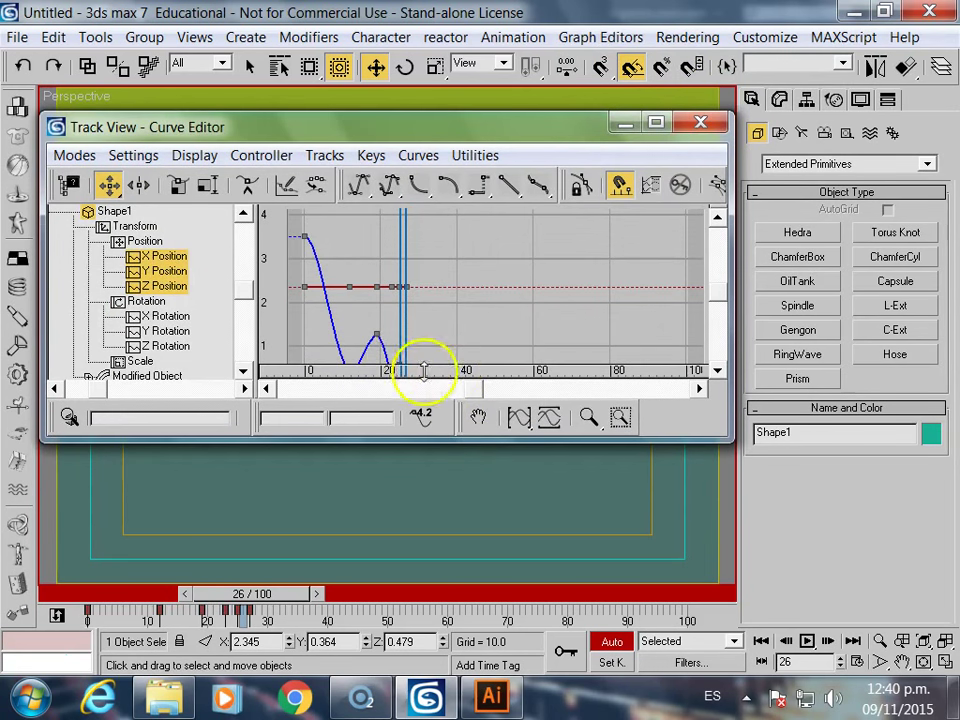
drag(471, 392, 433, 395)
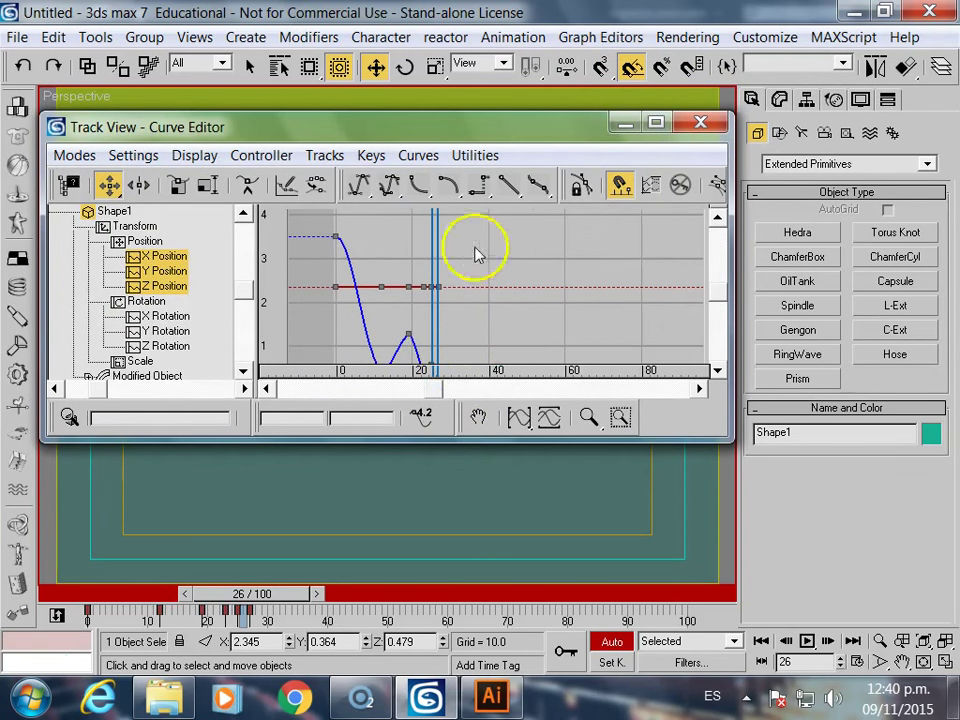
click(168, 286)
click(168, 256)
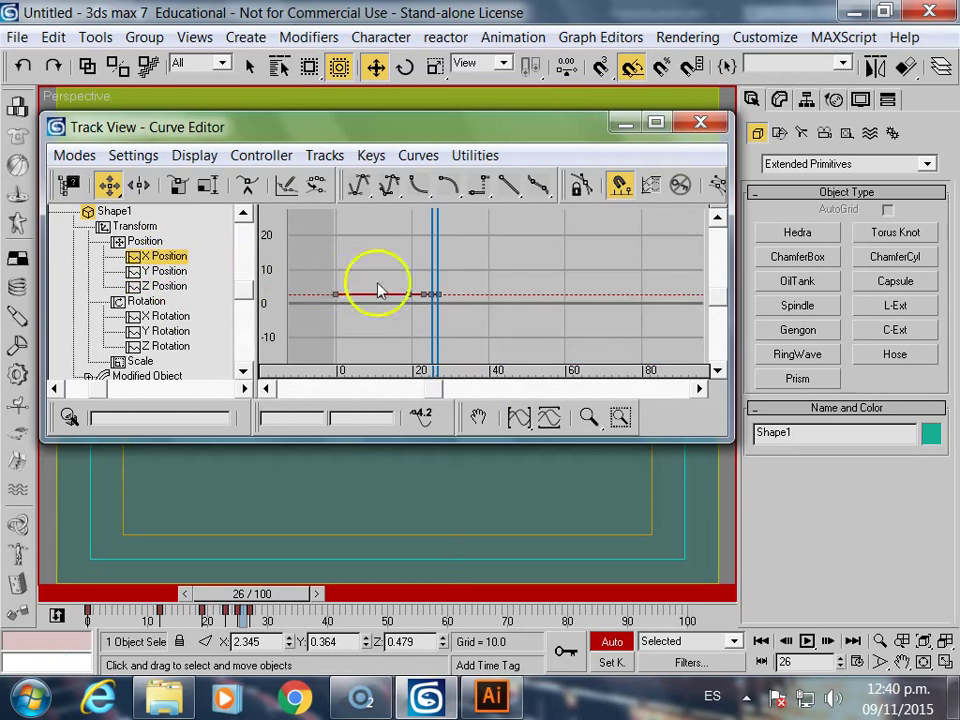
click(173, 272)
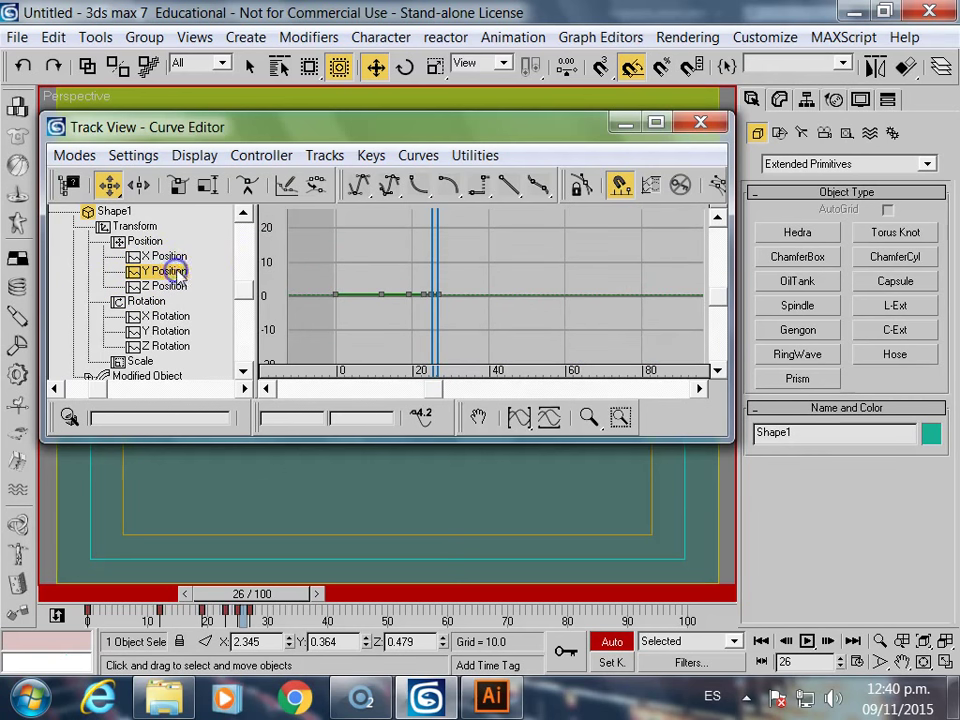
click(168, 287)
mouse_move(420, 317)
middle_down()
mouse_move(422, 287)
mouse_move(443, 277)
middle_up()
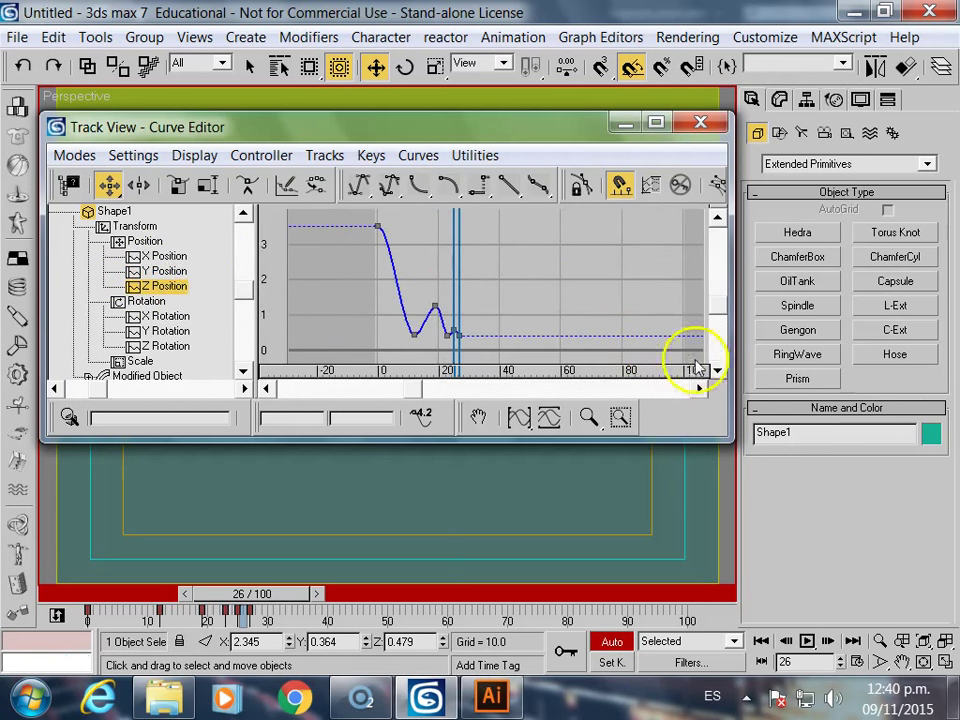
drag(730, 280, 955, 290)
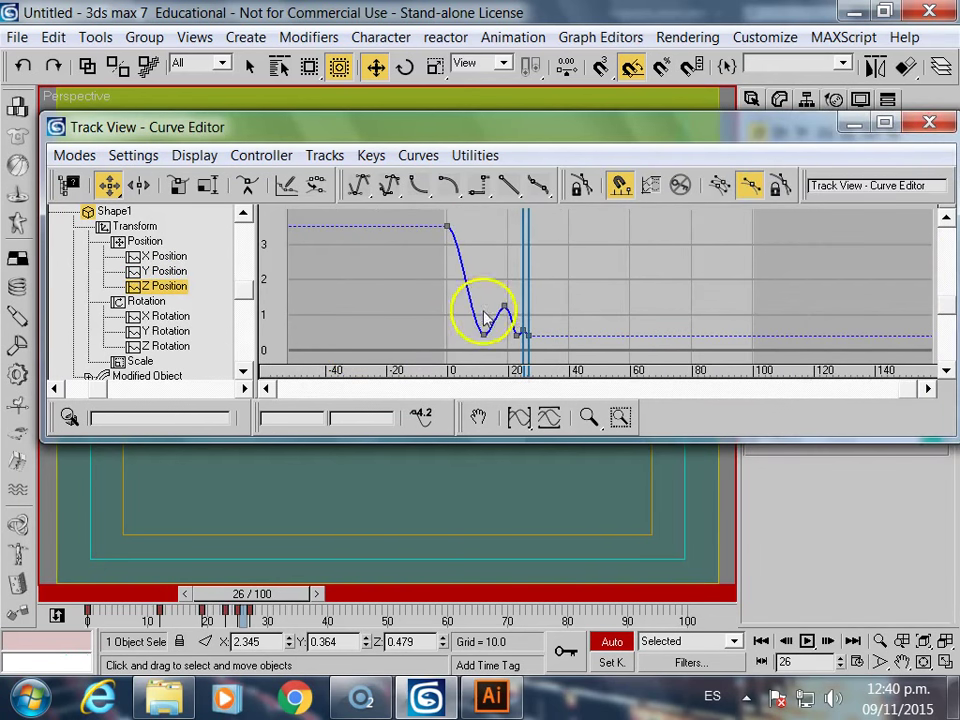
scroll(485, 316, up, 3)
scroll(500, 322, up, 2)
scroll(514, 332, down, 2)
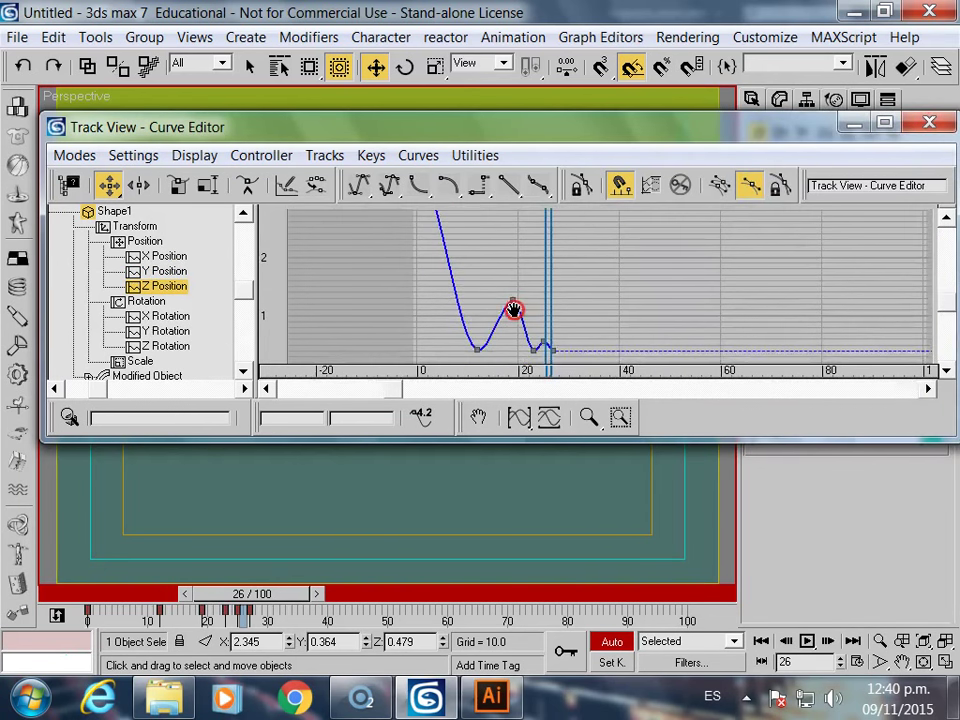
scroll(514, 311, down, 2)
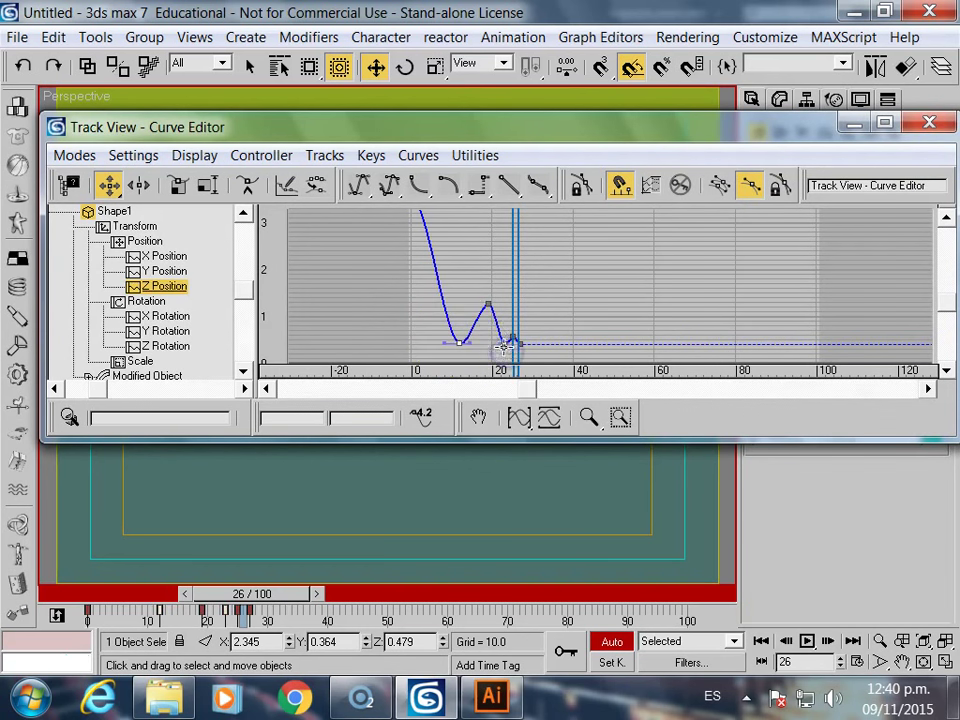
- Set the Z Position keys to Fast tangents so bounces land sharply
click(418, 186)
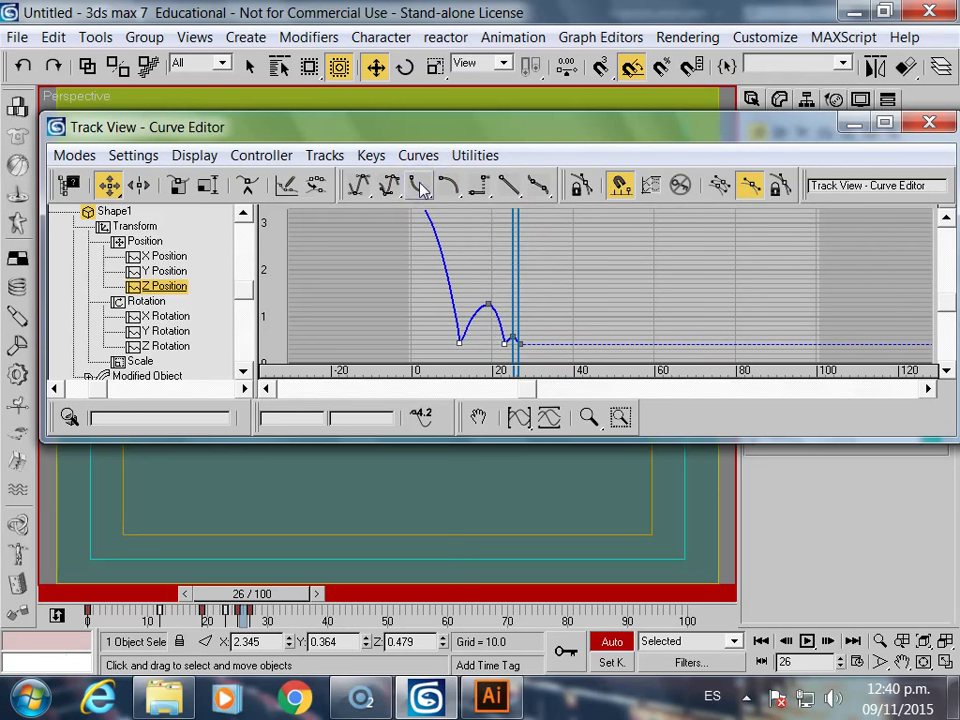
mouse_move(458, 274)
middle_down()
mouse_move(473, 318)
mouse_move(386, 302)
middle_up()
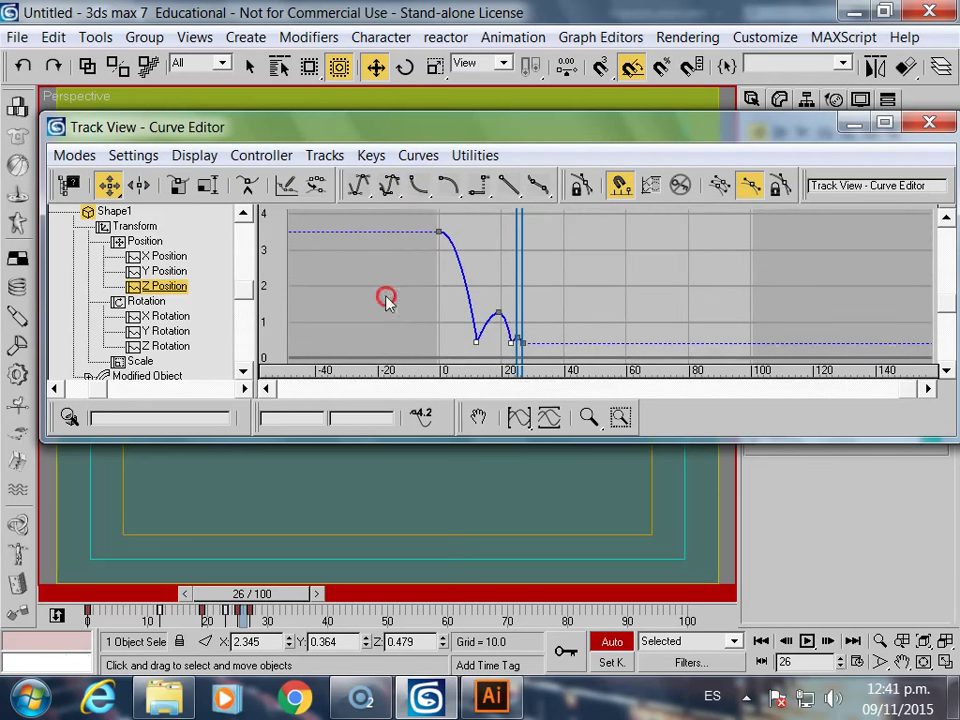
mouse_move(446, 298)
middle_down()
mouse_move(422, 279)
mouse_move(545, 317)
middle_up()
scroll(444, 291, up, 2)
scroll(467, 264, up, 2)
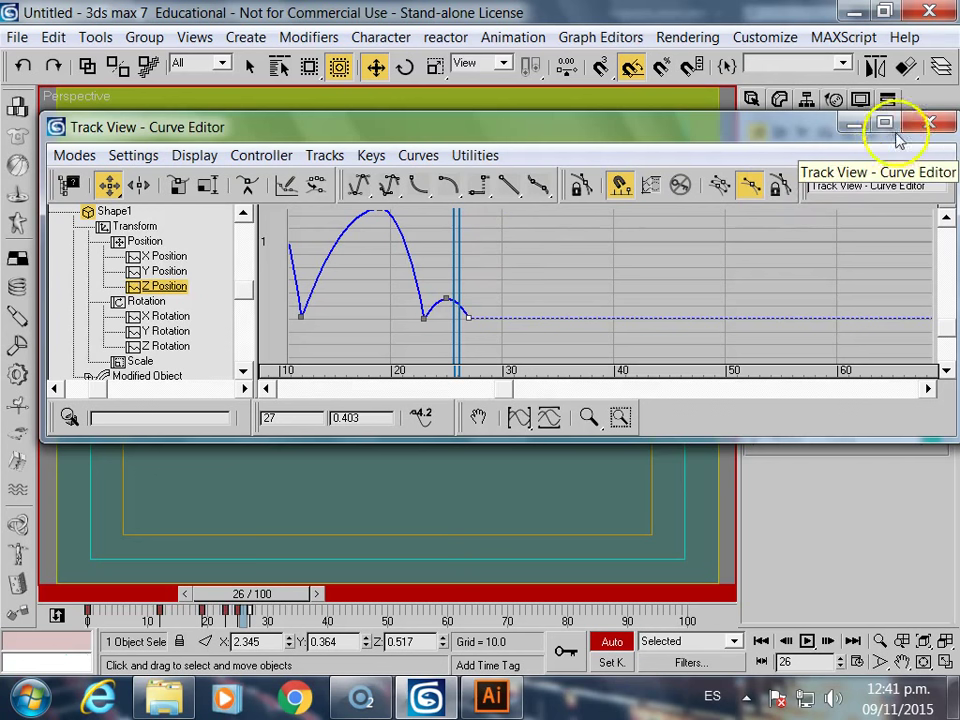
- Close the Curve Editor and preview the bounce from frame 0
click(929, 123)
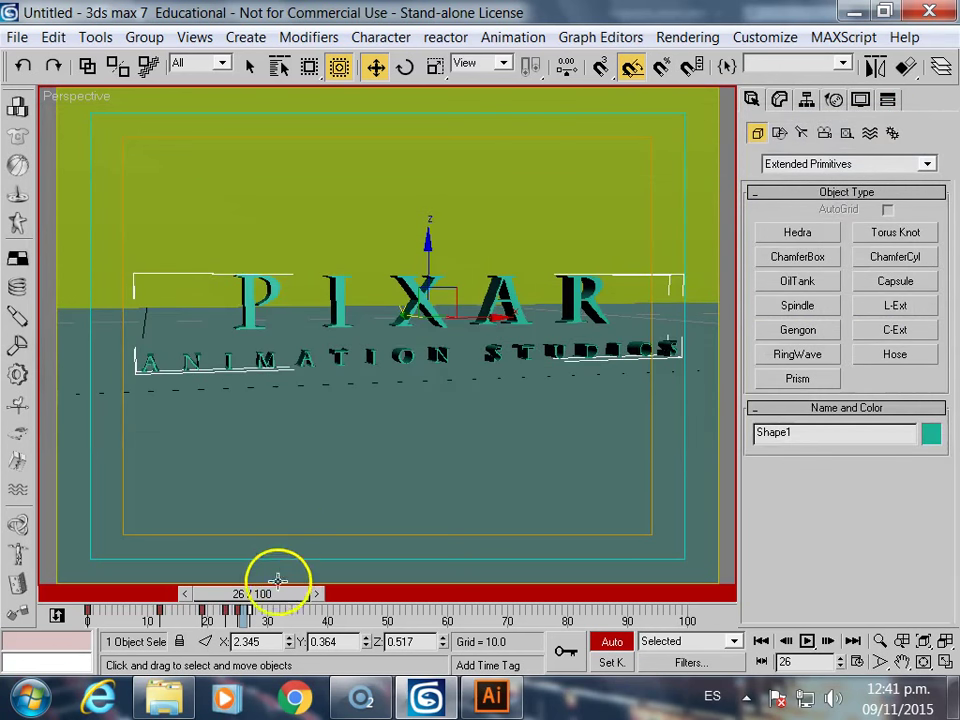
drag(262, 594, 129, 630)
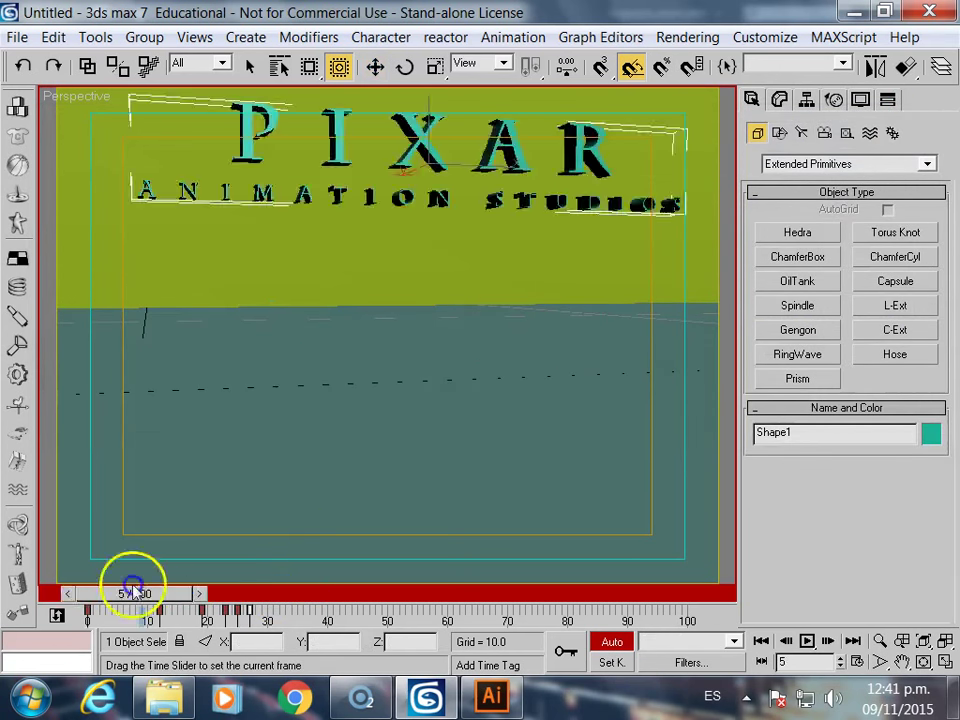
click(807, 641)
mouse_move(346, 594)
mouse_down()
mouse_move(28, 574)
mouse_move(290, 596)
mouse_move(133, 585)
mouse_move(259, 594)
mouse_up()
- Rotate the PIXAR logo around its Z axis so it spins while falling, then scrub to check
key(w)
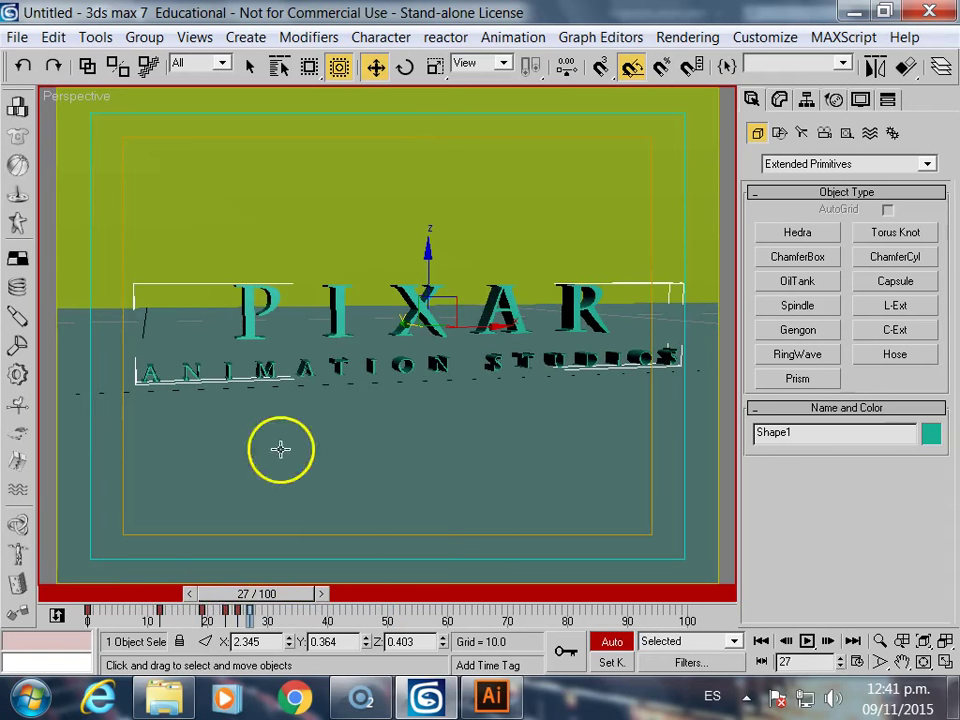
right_click(355, 378)
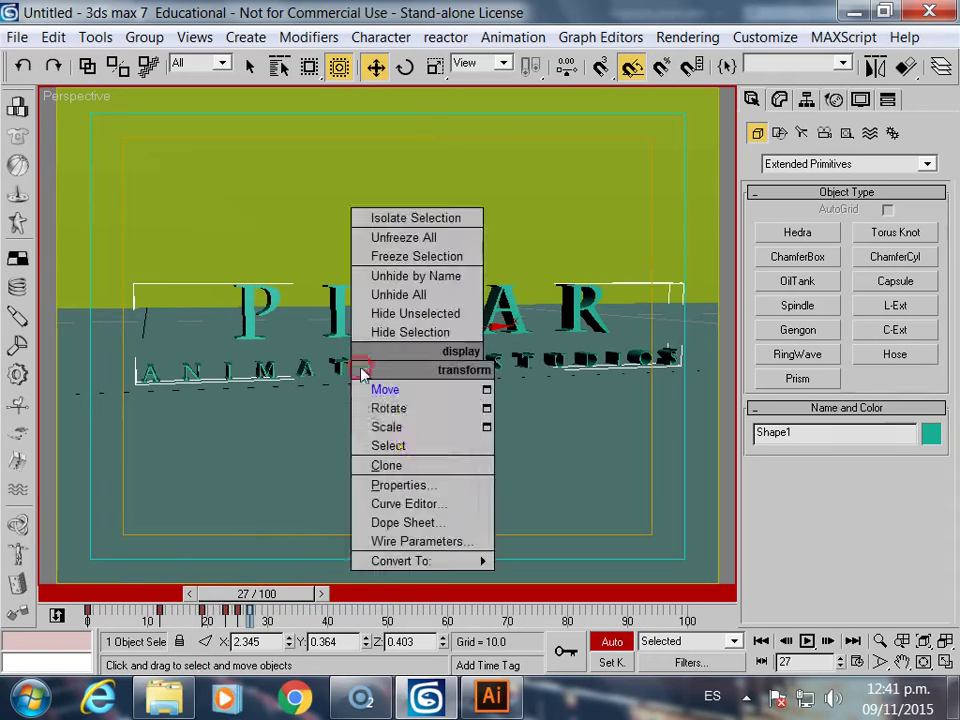
click(410, 405)
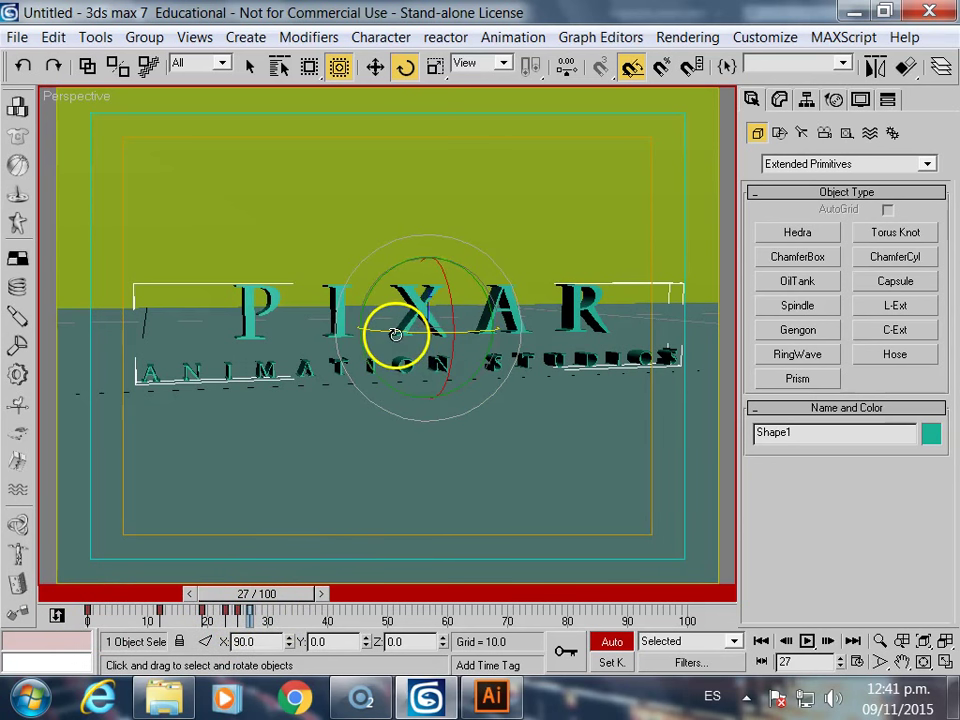
mouse_move(386, 332)
mouse_down()
mouse_move(556, 349)
mouse_move(703, 339)
mouse_move(471, 223)
mouse_move(525, 332)
mouse_move(620, 378)
mouse_move(719, 398)
mouse_up()
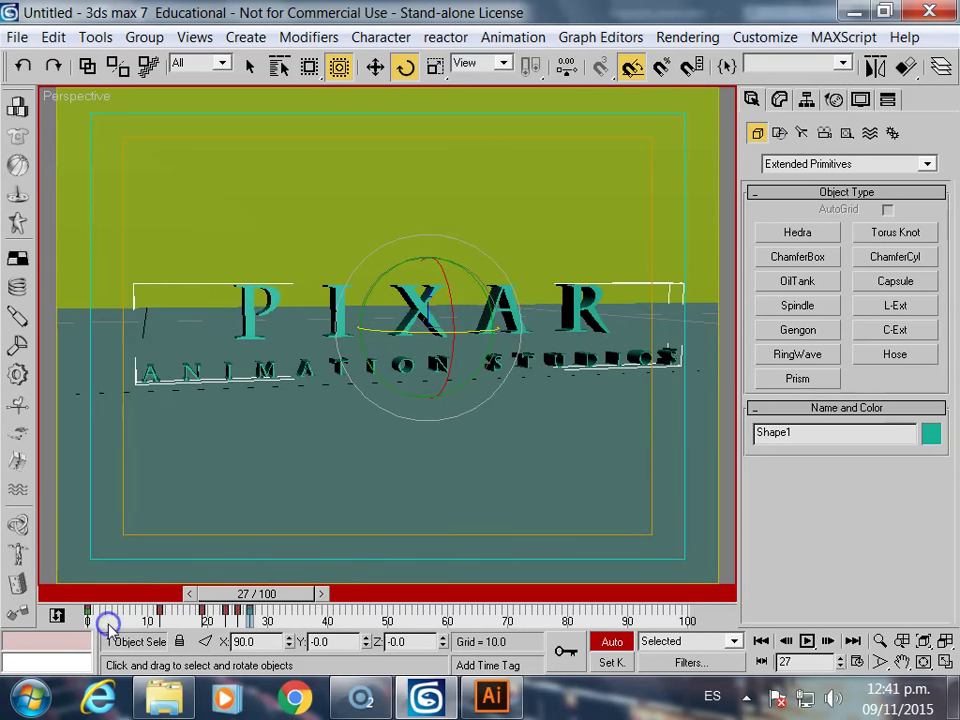
mouse_move(222, 594)
mouse_down()
mouse_move(62, 595)
mouse_move(192, 597)
mouse_move(245, 610)
mouse_move(171, 612)
mouse_move(321, 610)
mouse_move(313, 611)
mouse_up()
key(e)
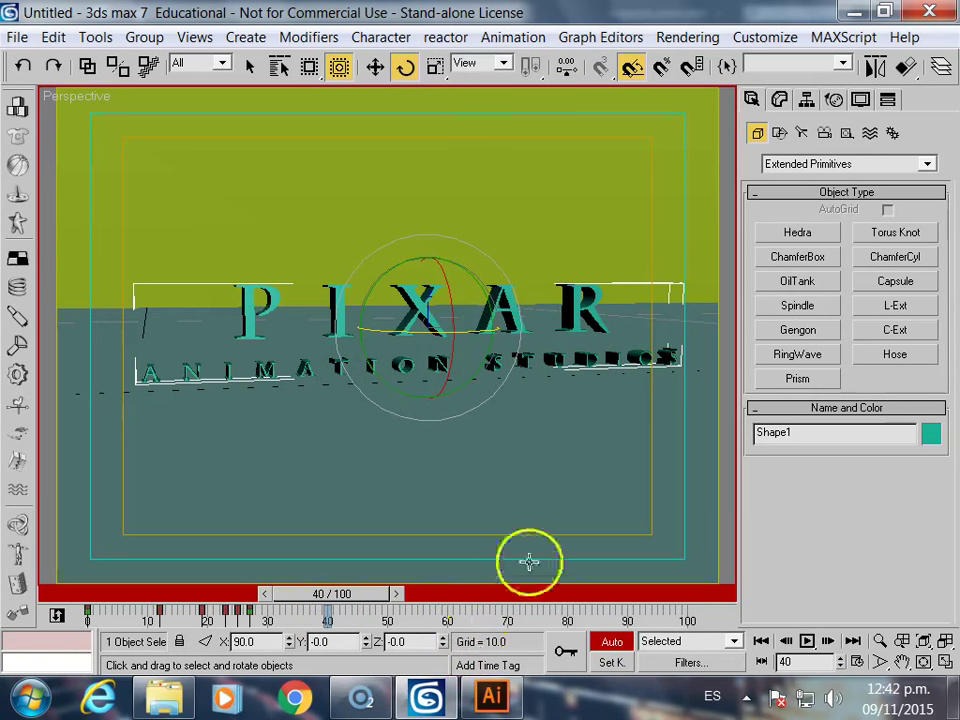
- Shorten the animation to end at frame 49 and play it back from the start
mouse_move(396, 621)
ctrl+alt+right_down()
mouse_move(694, 614)
mouse_move(696, 602)
ctrl+alt+right_up()
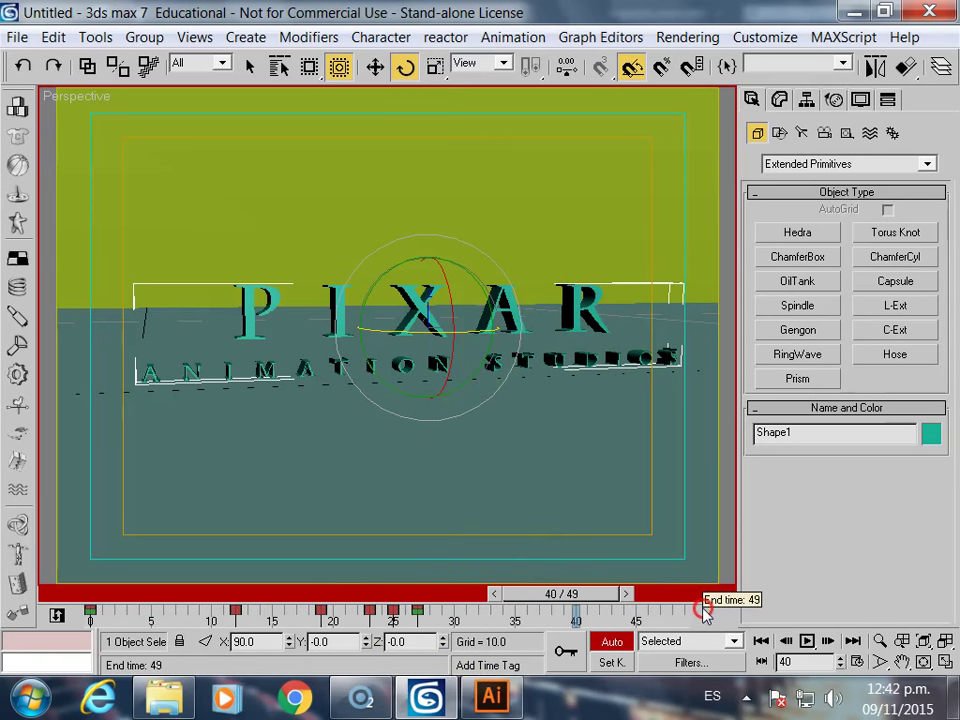
drag(566, 596, 483, 606)
key(Home)
key(e)
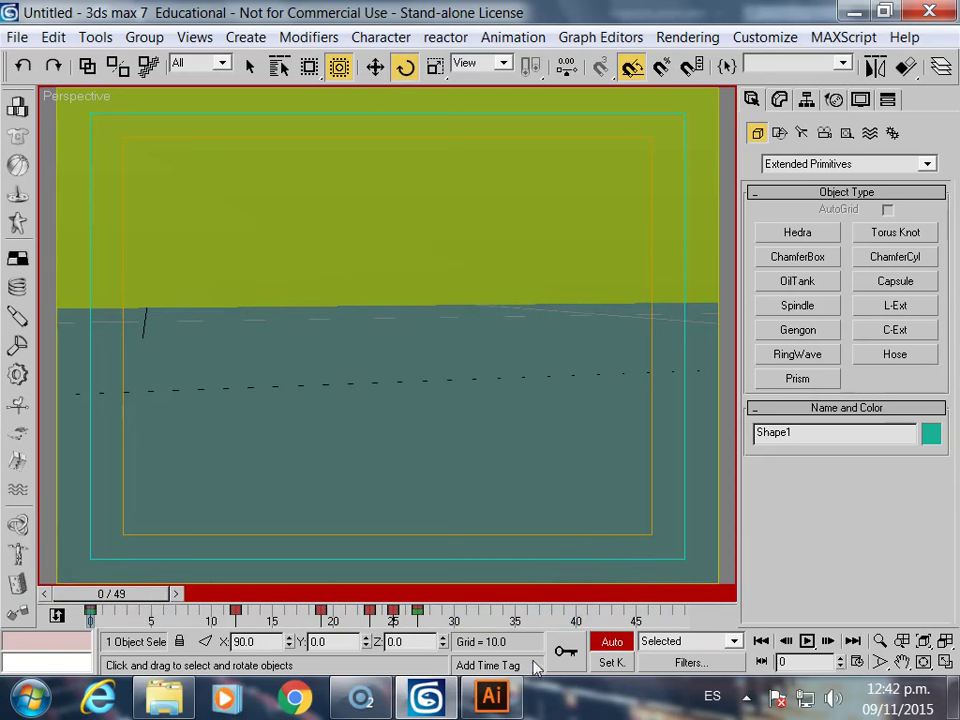
click(810, 641)
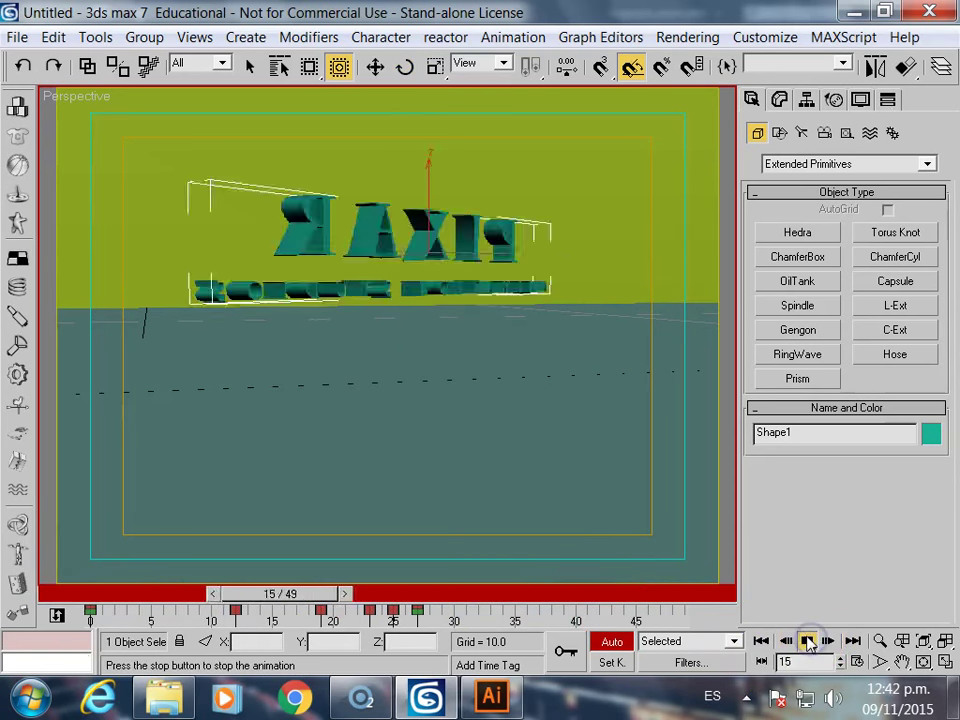
drag(429, 596, 538, 598)
- Turn off Auto Key and open the Material Editor, moving it to the right
key(e)
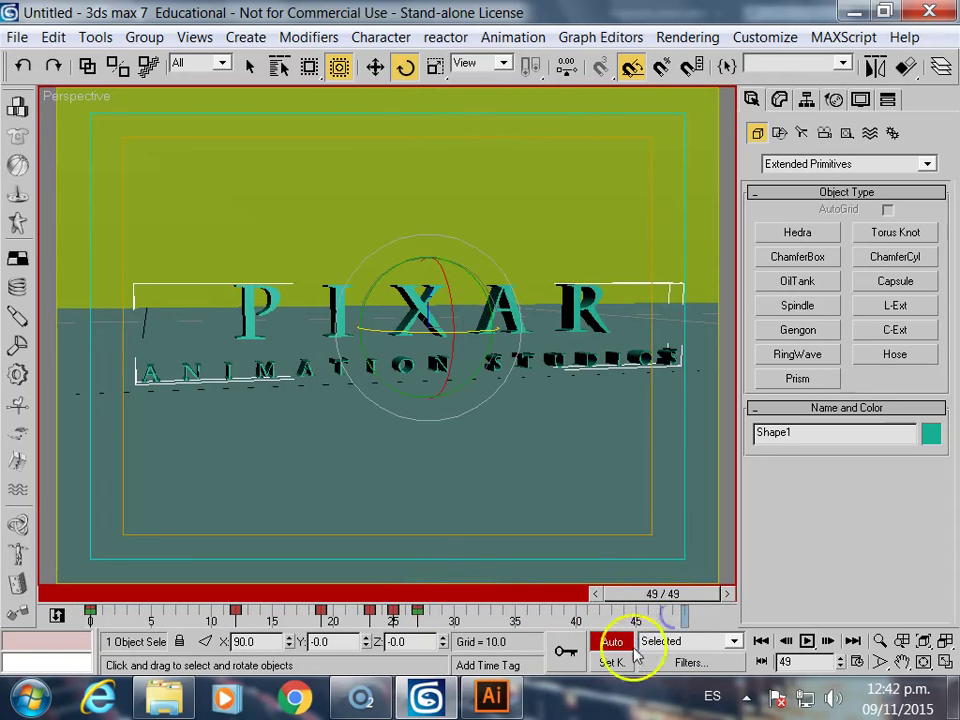
click(612, 641)
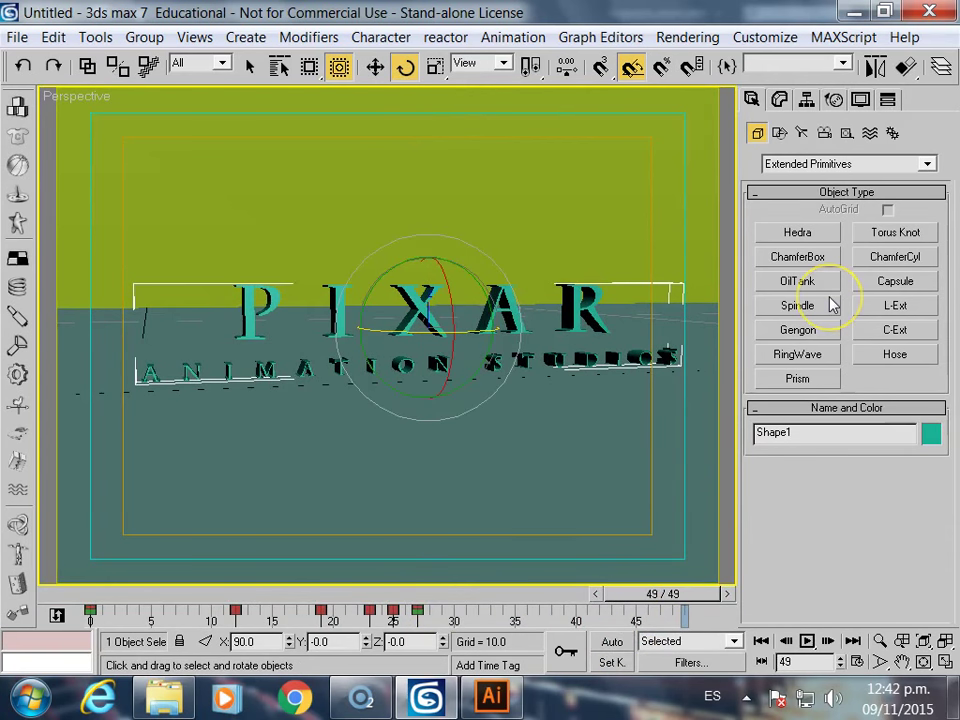
key(m)
mouse_move(226, 228)
mouse_down()
mouse_move(789, 325)
mouse_move(780, 279)
mouse_up()
- Apply the first sample material to the PIXAR logo and set its diffuse colour to magenta
click(623, 364)
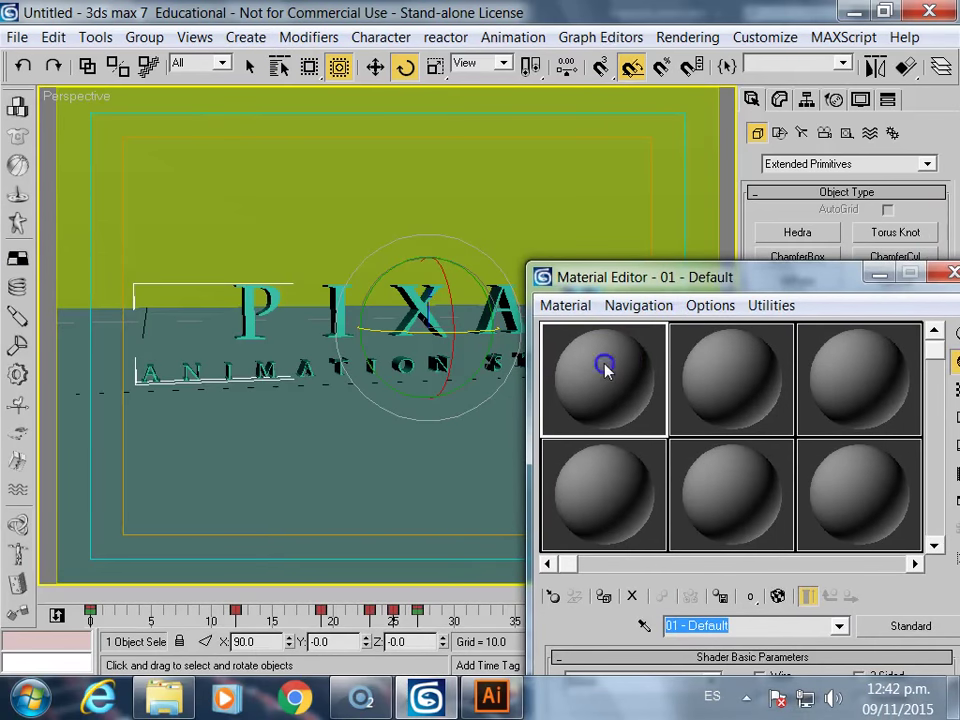
drag(397, 312, 426, 315)
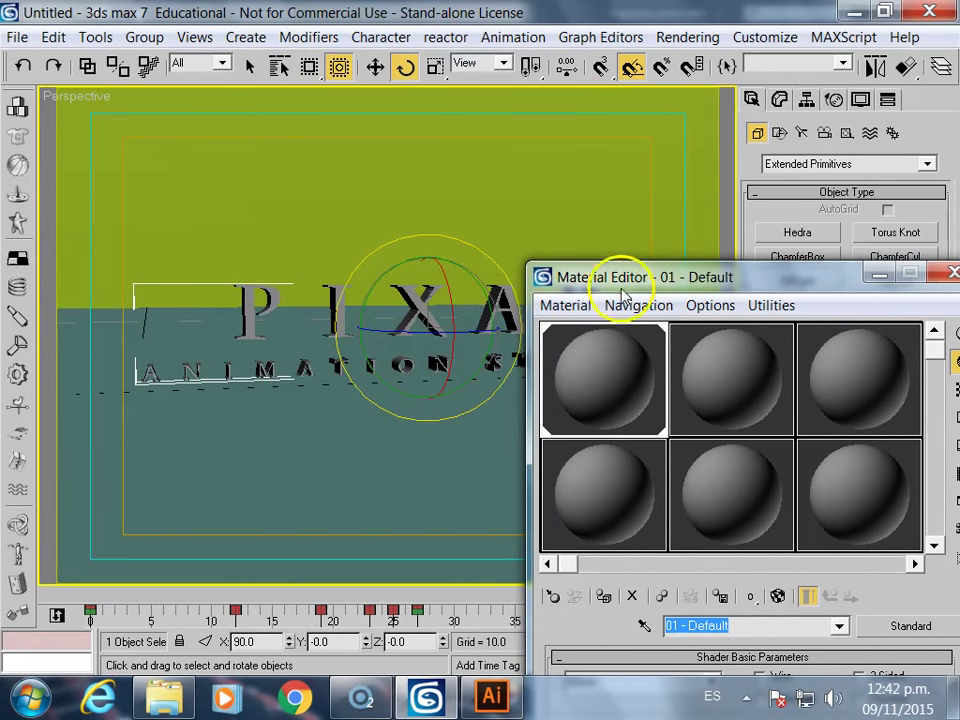
drag(625, 280, 653, 112)
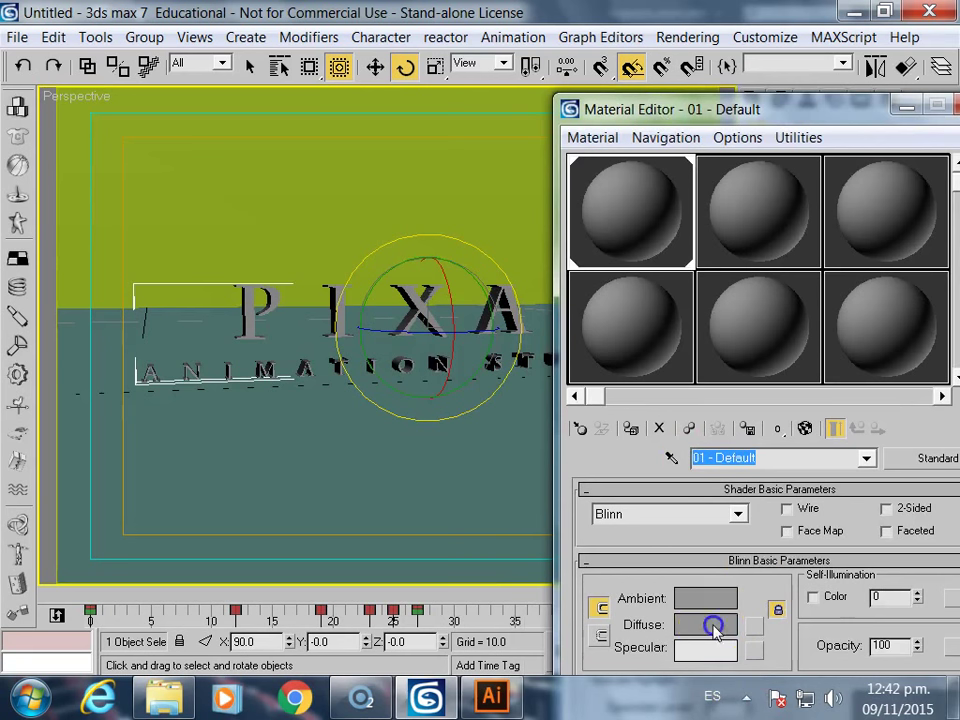
click(714, 625)
mouse_move(537, 135)
mouse_down()
mouse_move(613, 207)
mouse_move(731, 240)
mouse_up()
click(896, 77)
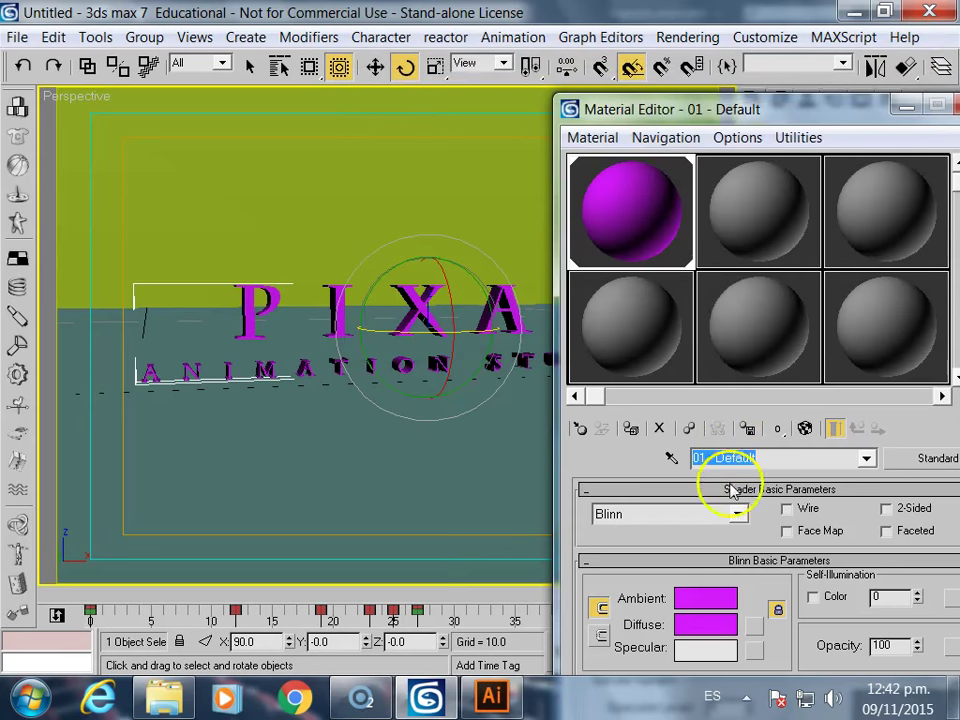
- Raise the material's Specular Level to 81 and Glossiness to 37
drag(667, 111, 452, 59)
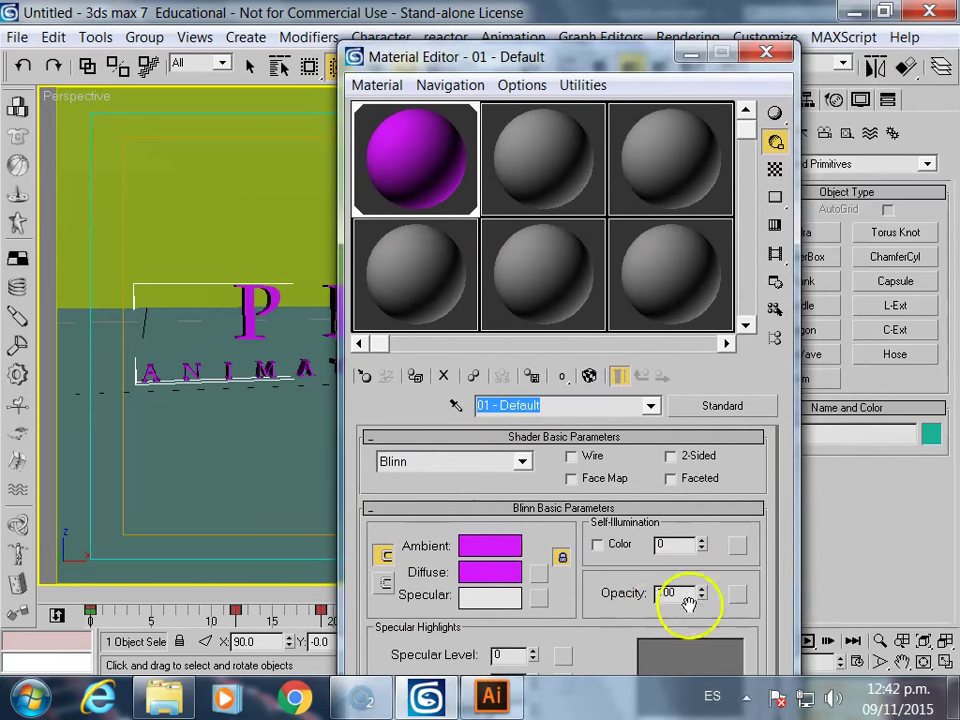
drag(591, 611, 603, 478)
drag(532, 606, 544, 530)
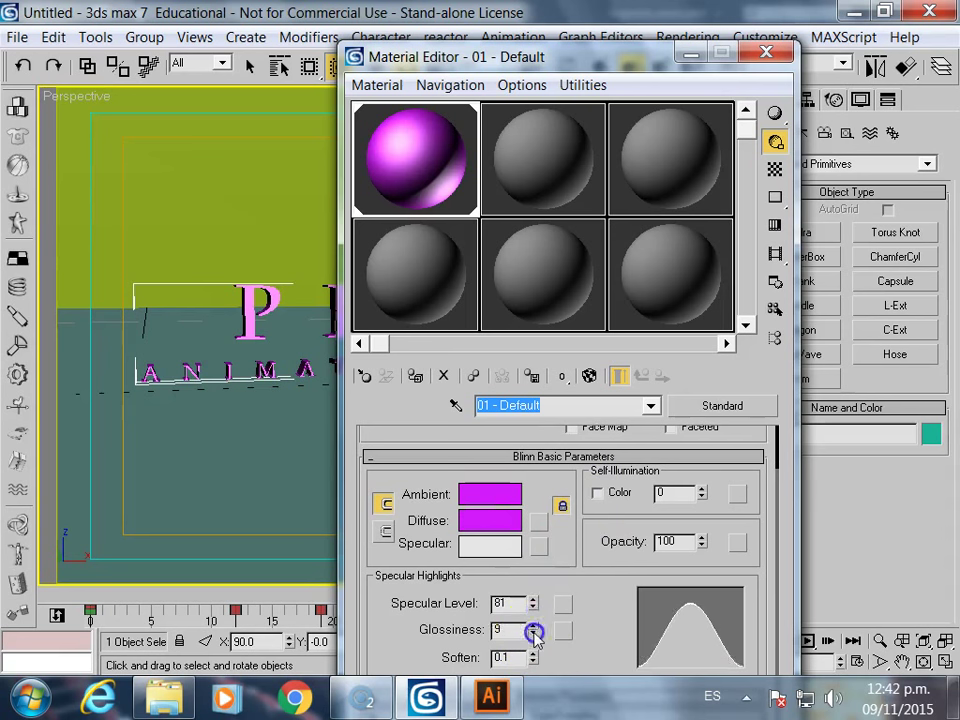
drag(534, 636, 536, 606)
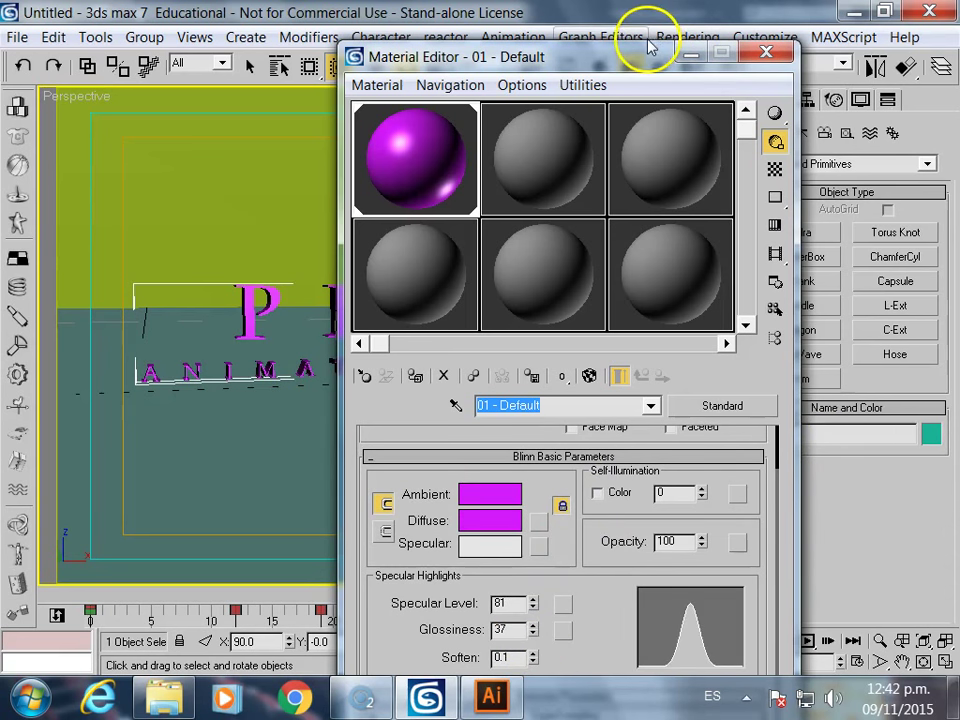
- Assign a Raytrace map to the Reflection channel and return to the parent material
mouse_move(649, 47)
mouse_down()
mouse_move(630, 466)
mouse_move(668, 154)
mouse_move(645, 92)
mouse_up()
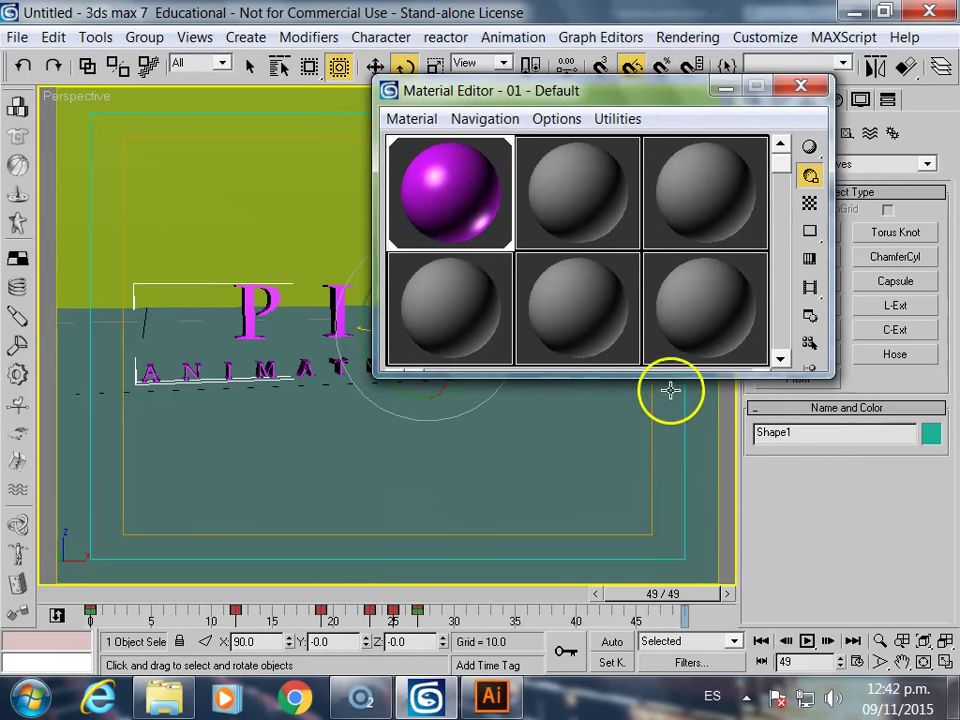
drag(692, 374, 659, 546)
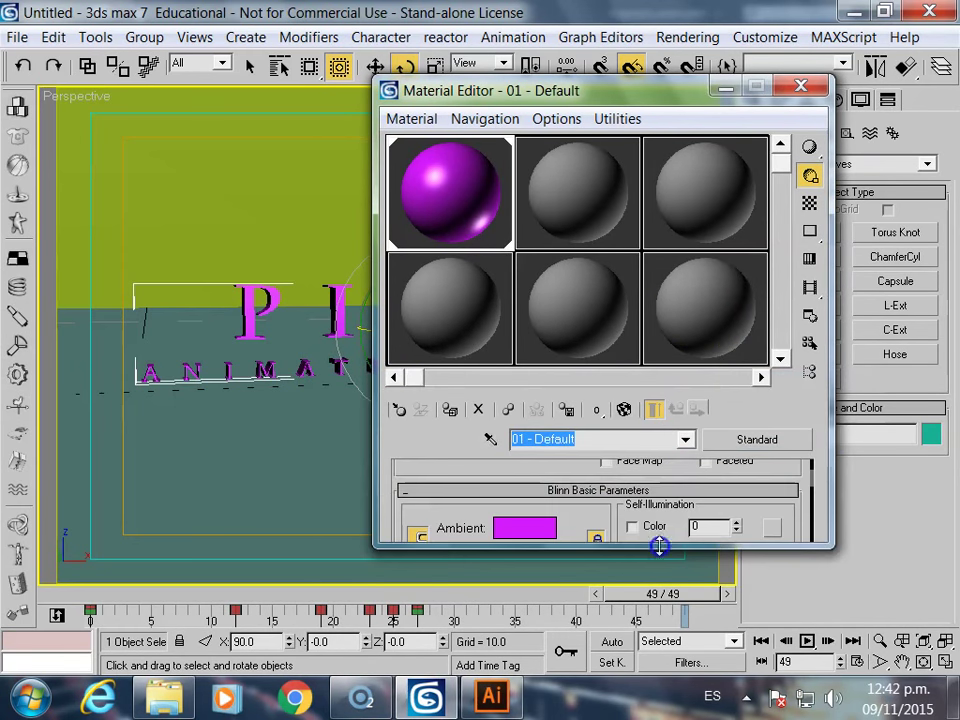
scroll(740, 490, down, 5)
scroll(742, 493, down, 2)
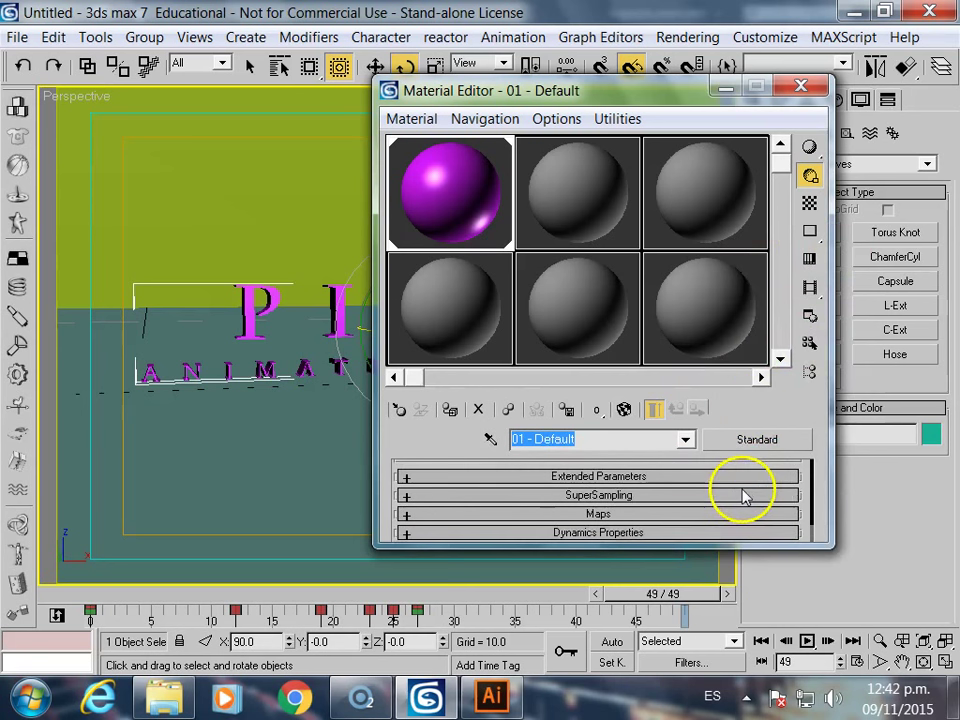
click(597, 513)
mouse_move(786, 497)
mouse_down()
mouse_move(797, 375)
mouse_move(789, 279)
mouse_up()
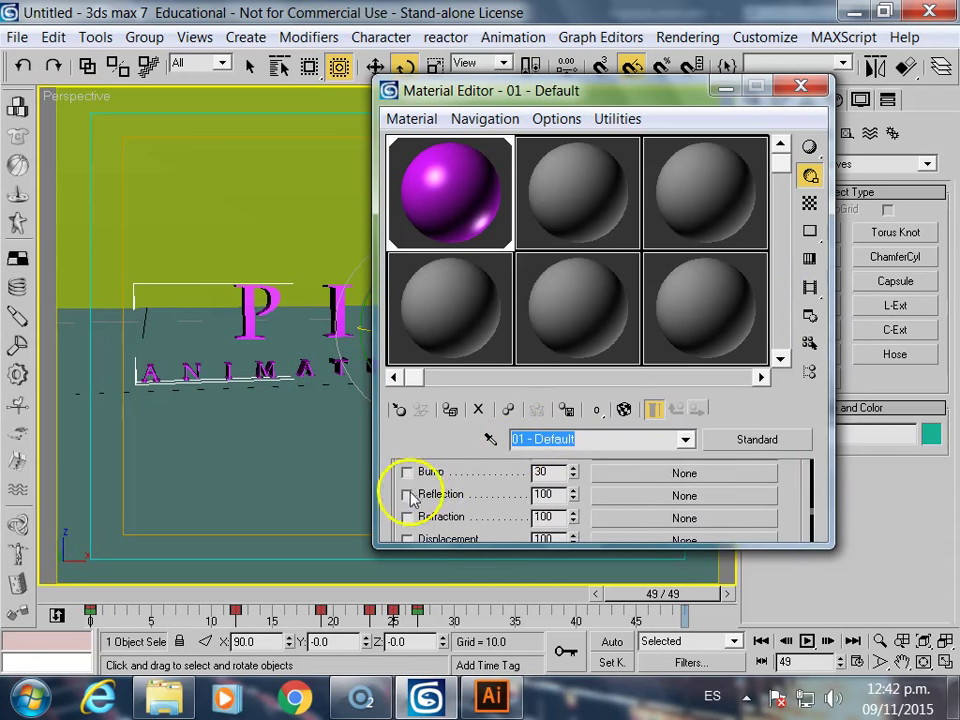
click(640, 495)
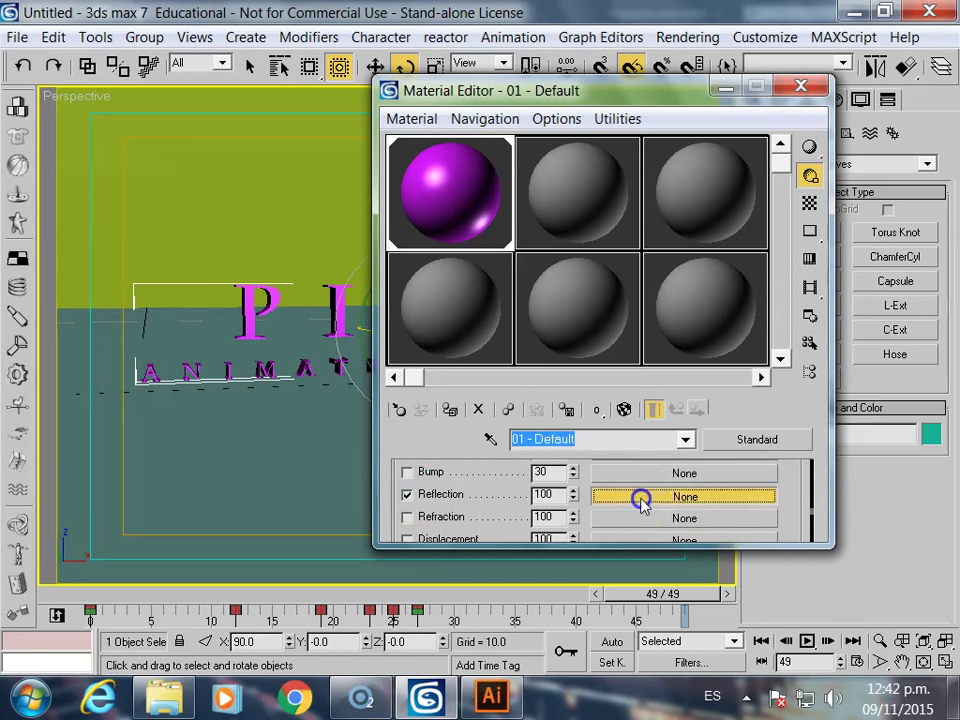
double_click(577, 455)
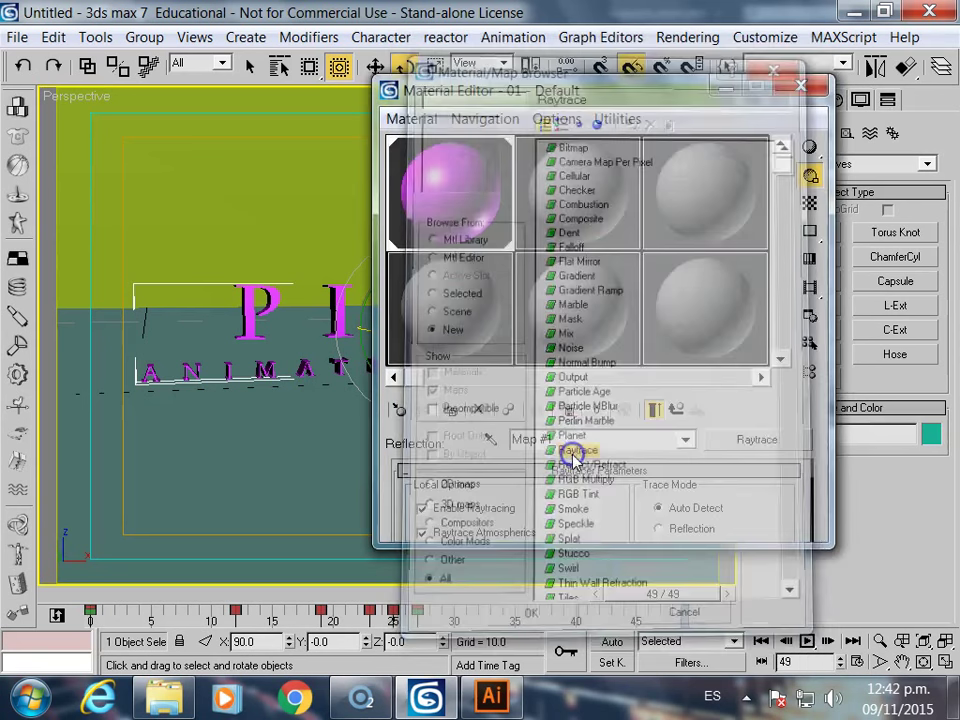
click(677, 418)
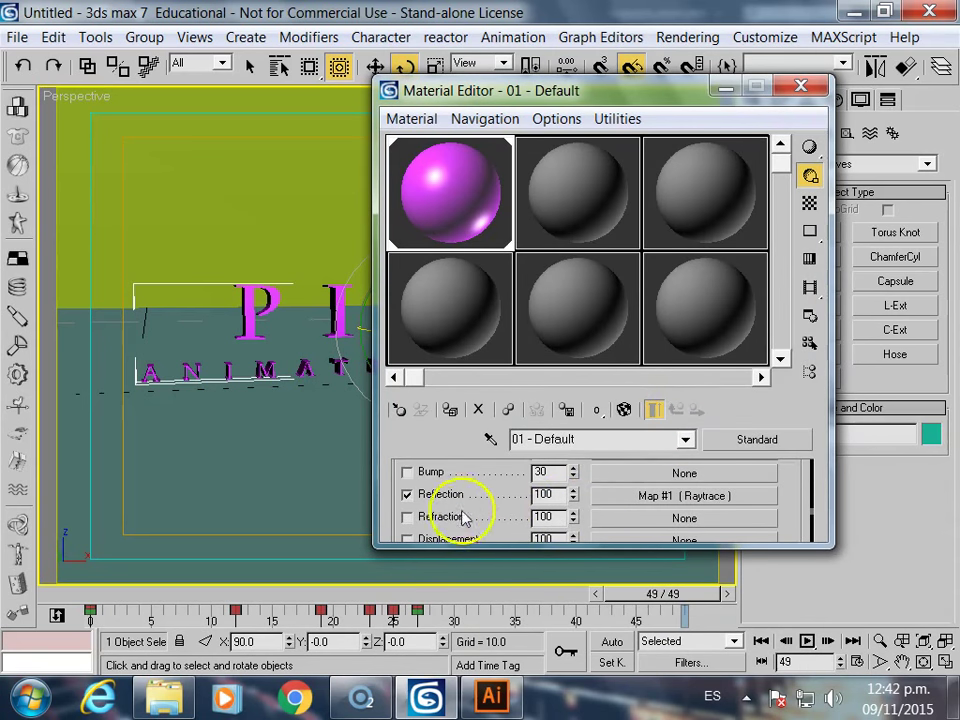
click(268, 461)
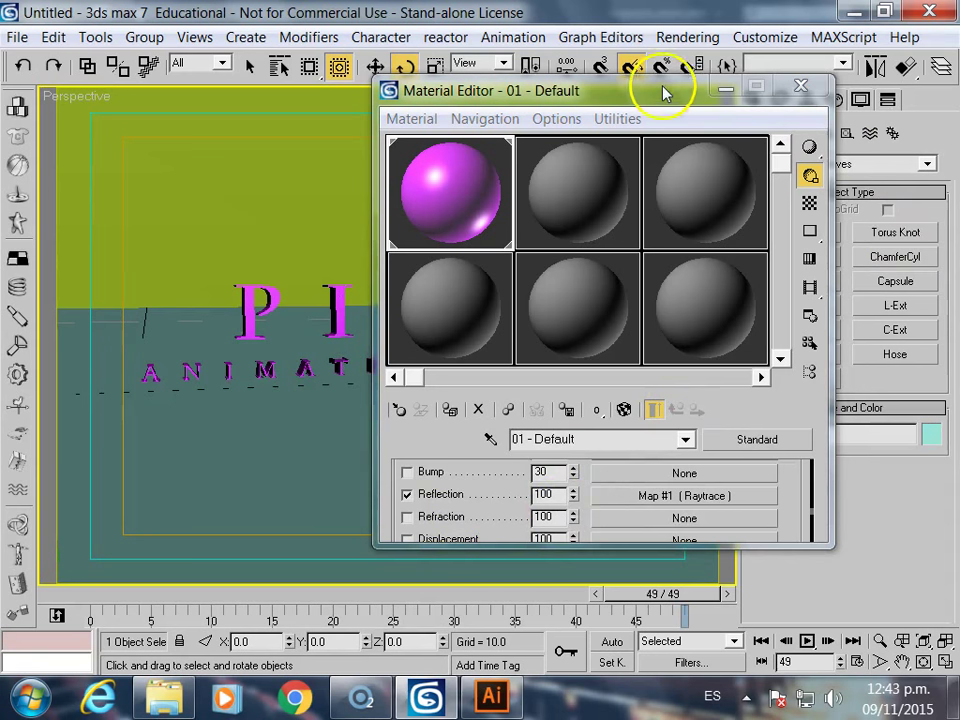
- Place a Skylight (Sky01) in the Perspective viewport in front of the PIXAR letters
drag(663, 92, 779, 300)
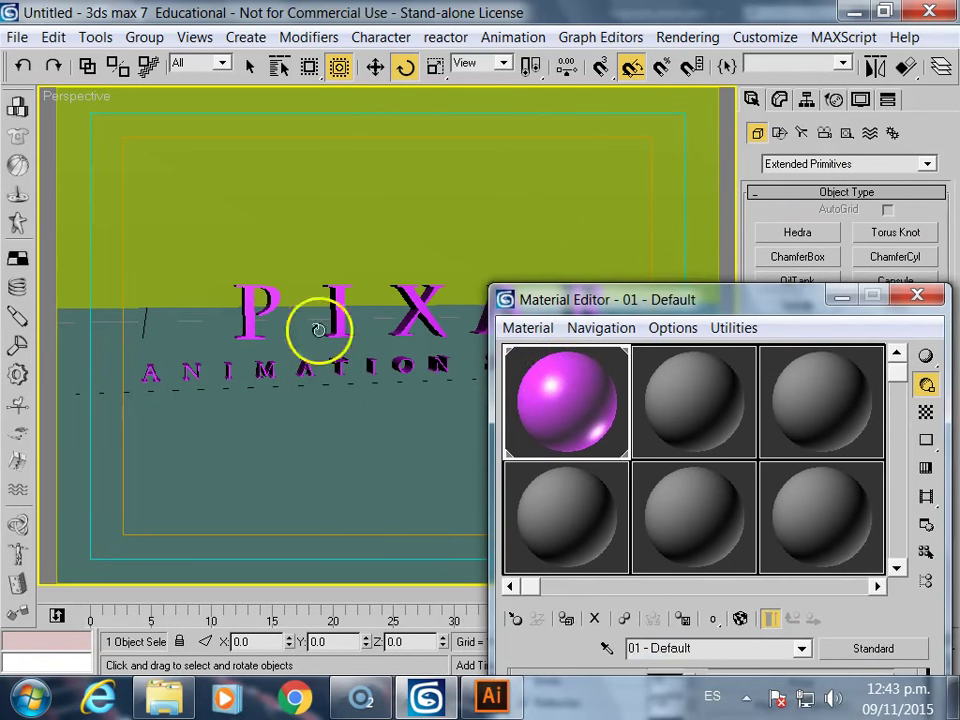
drag(701, 306, 829, 473)
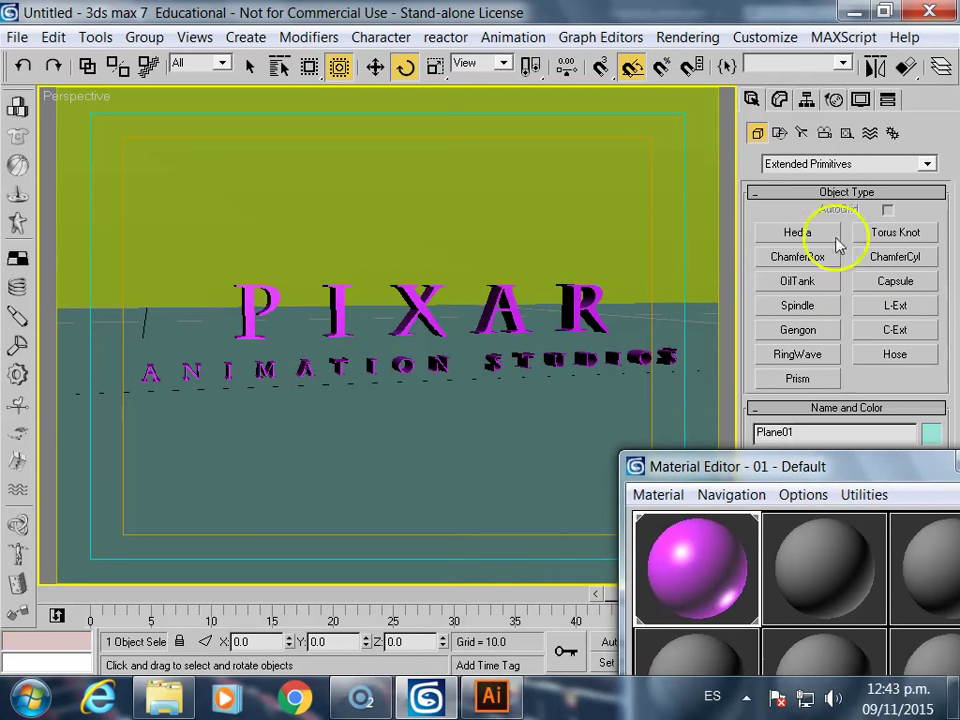
click(802, 133)
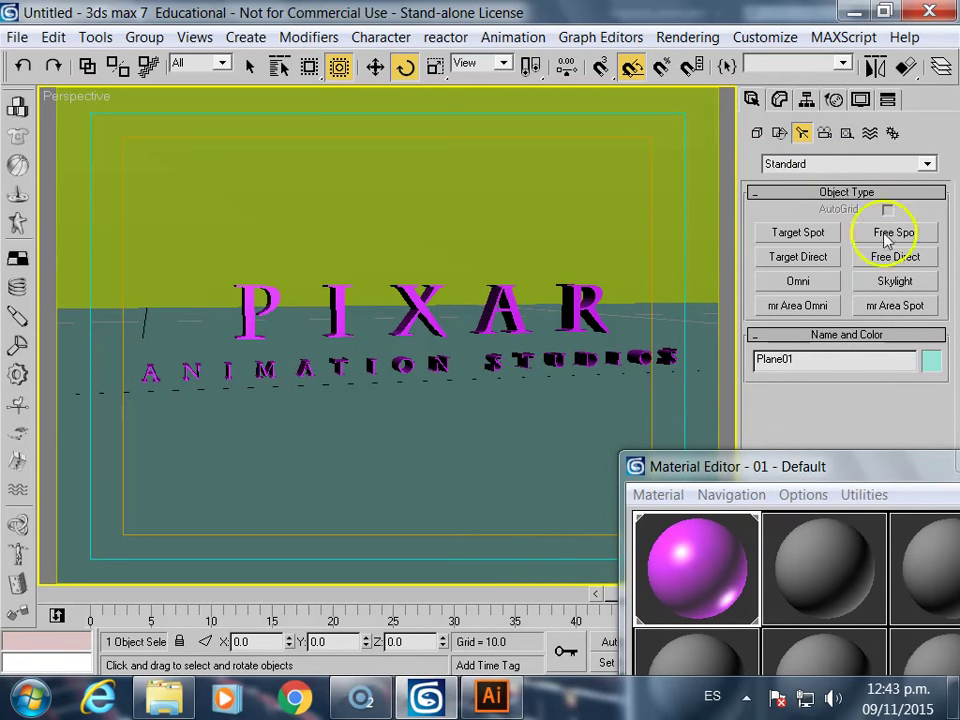
click(884, 284)
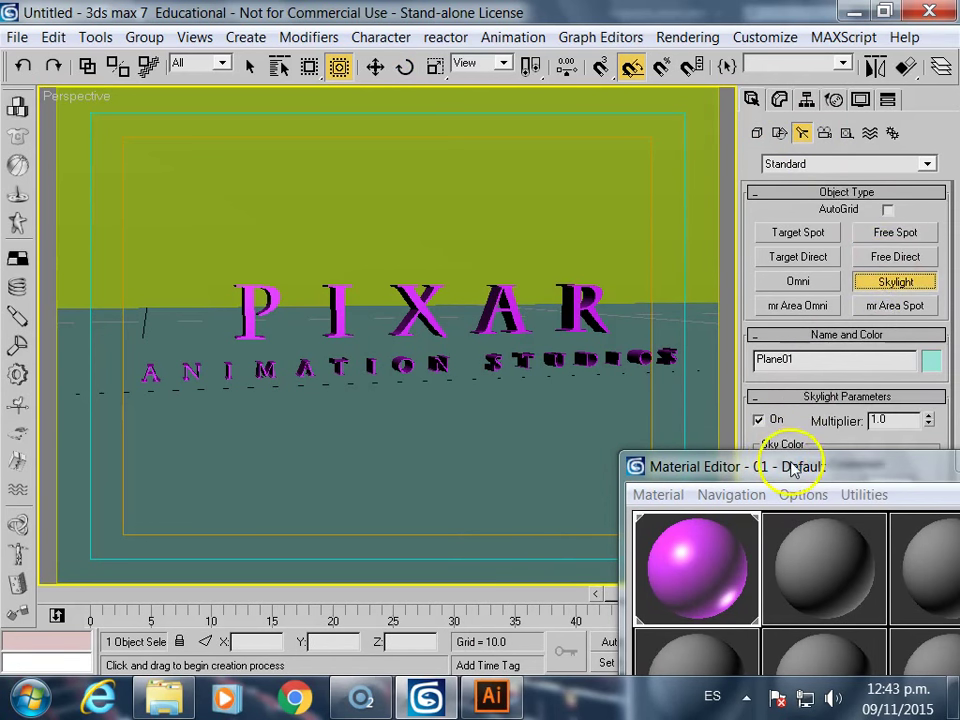
drag(791, 470, 166, 479)
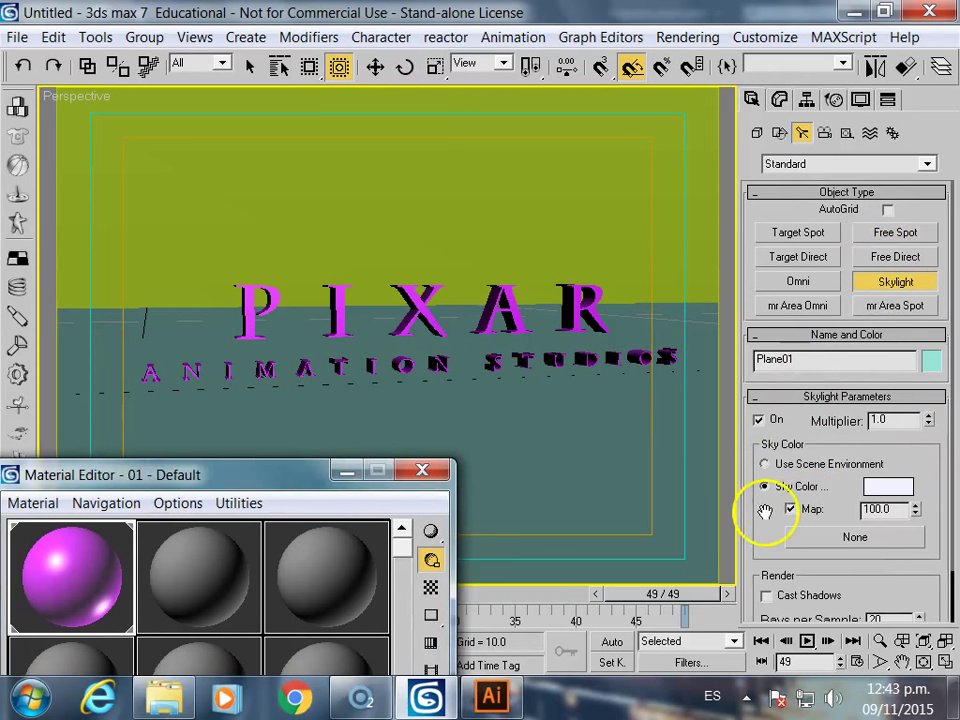
scroll(764, 511, down, 2)
click(566, 462)
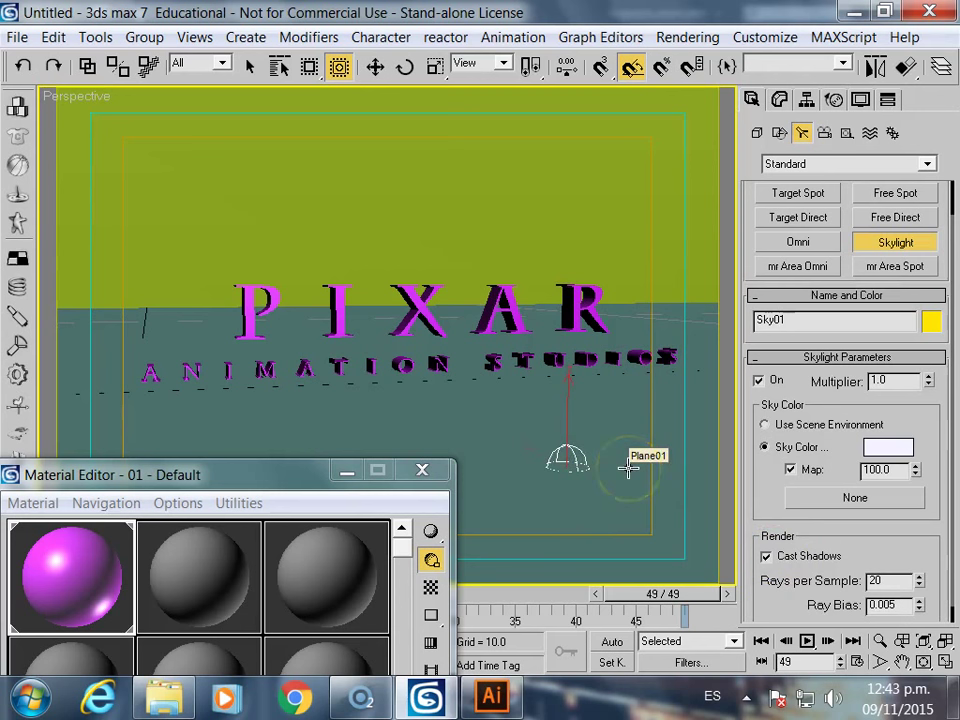
right_click(628, 468)
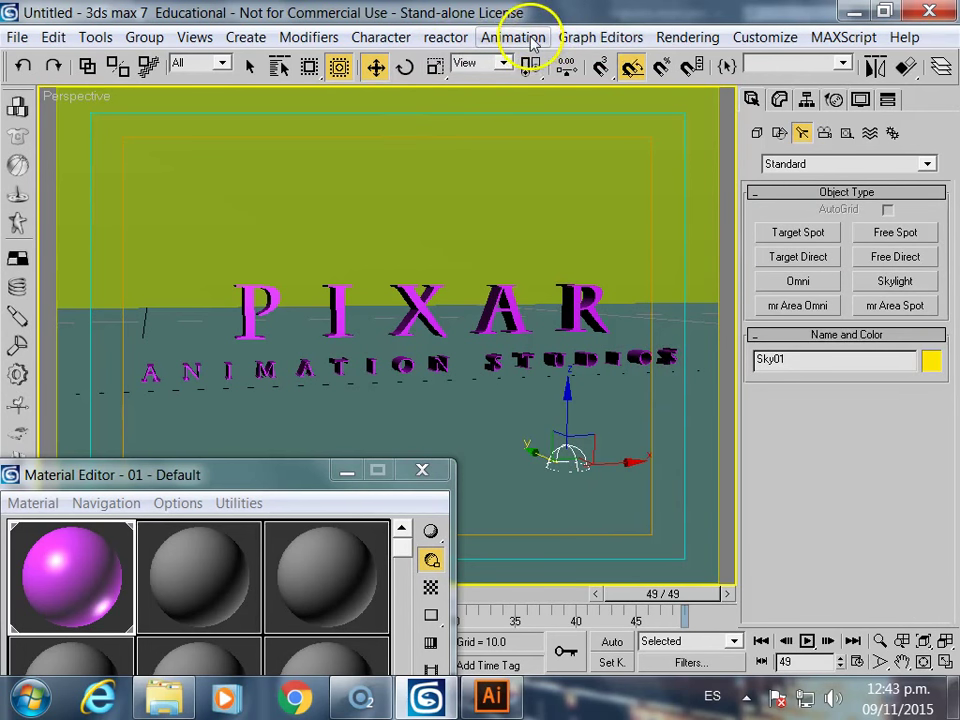
- Enable Light Tracer advanced lighting and quick-render perspective frame 49 with Shift+Q
click(688, 37)
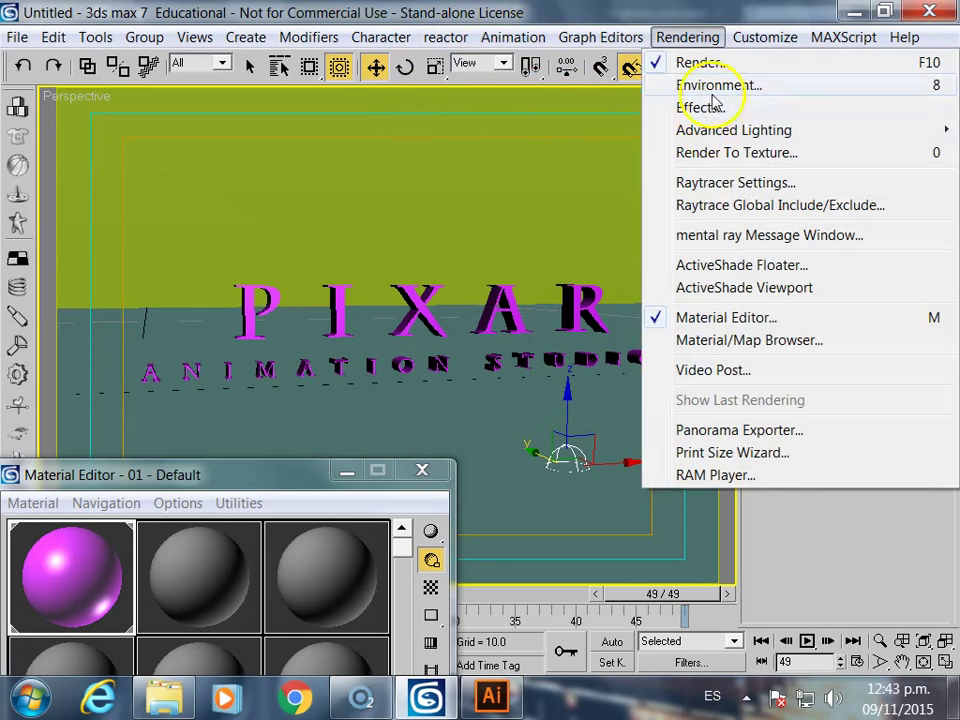
mouse_move(733, 130)
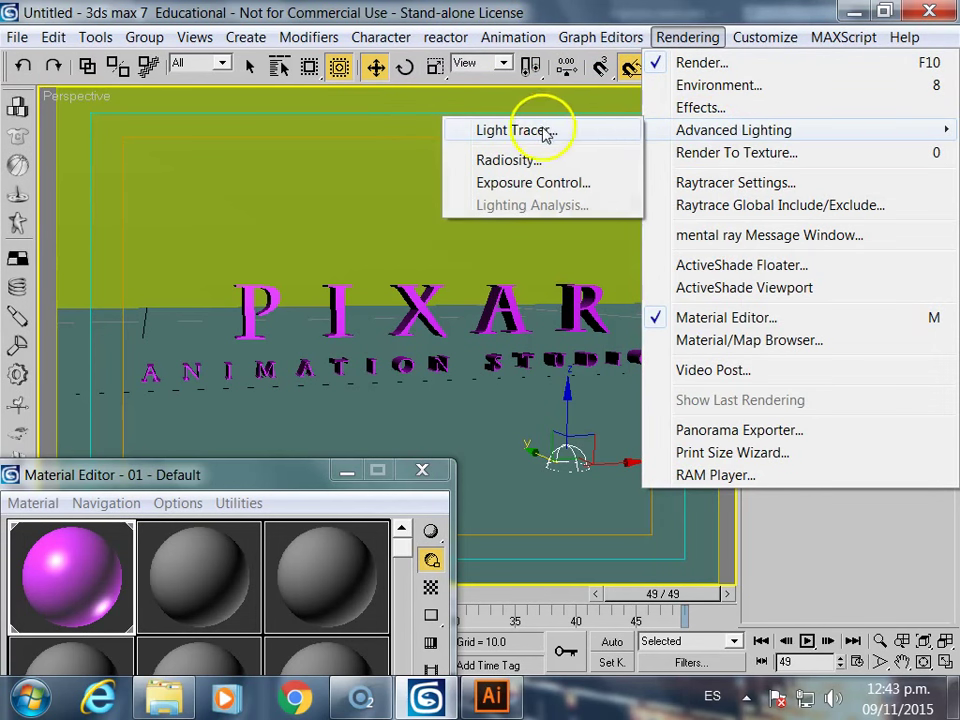
click(538, 132)
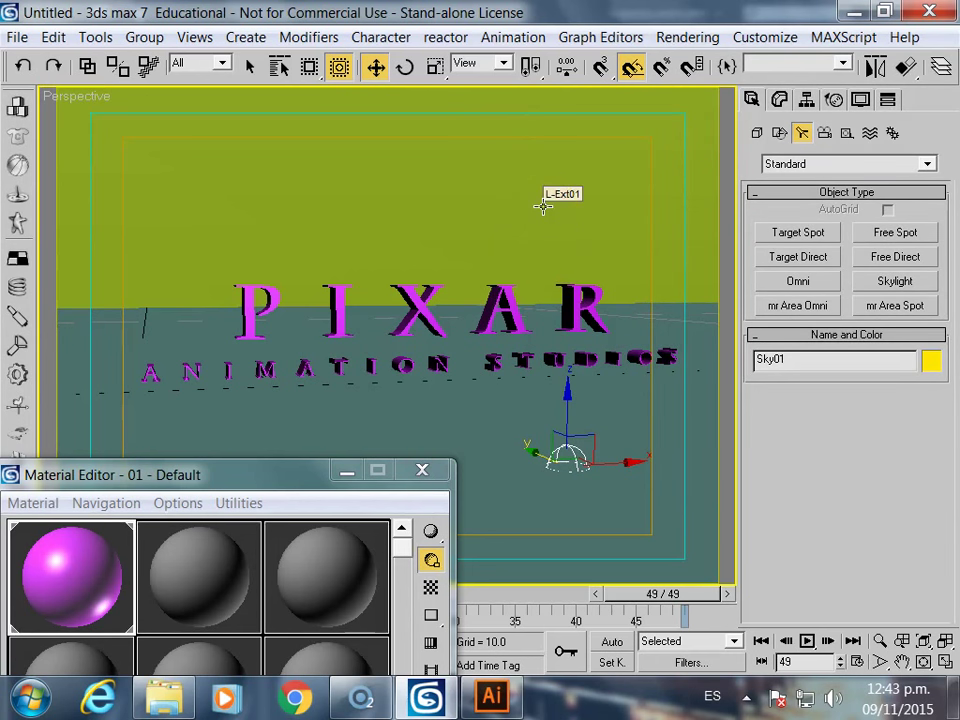
key(shift+q)
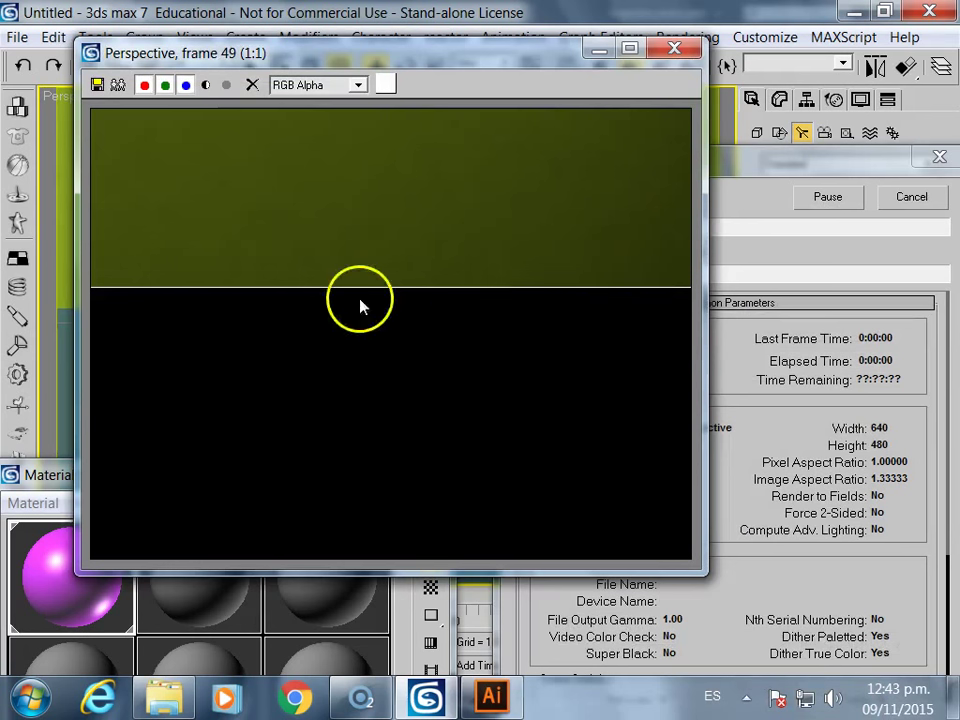
click(768, 164)
mouse_move(766, 166)
mouse_down()
mouse_move(766, 76)
mouse_move(827, 101)
mouse_move(836, 378)
mouse_up()
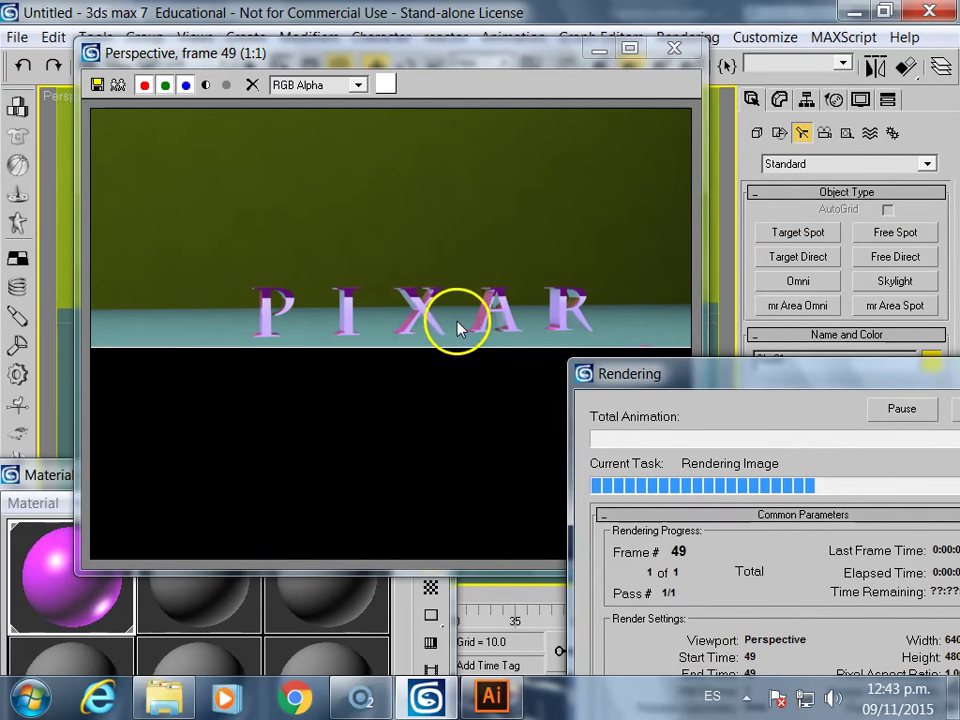